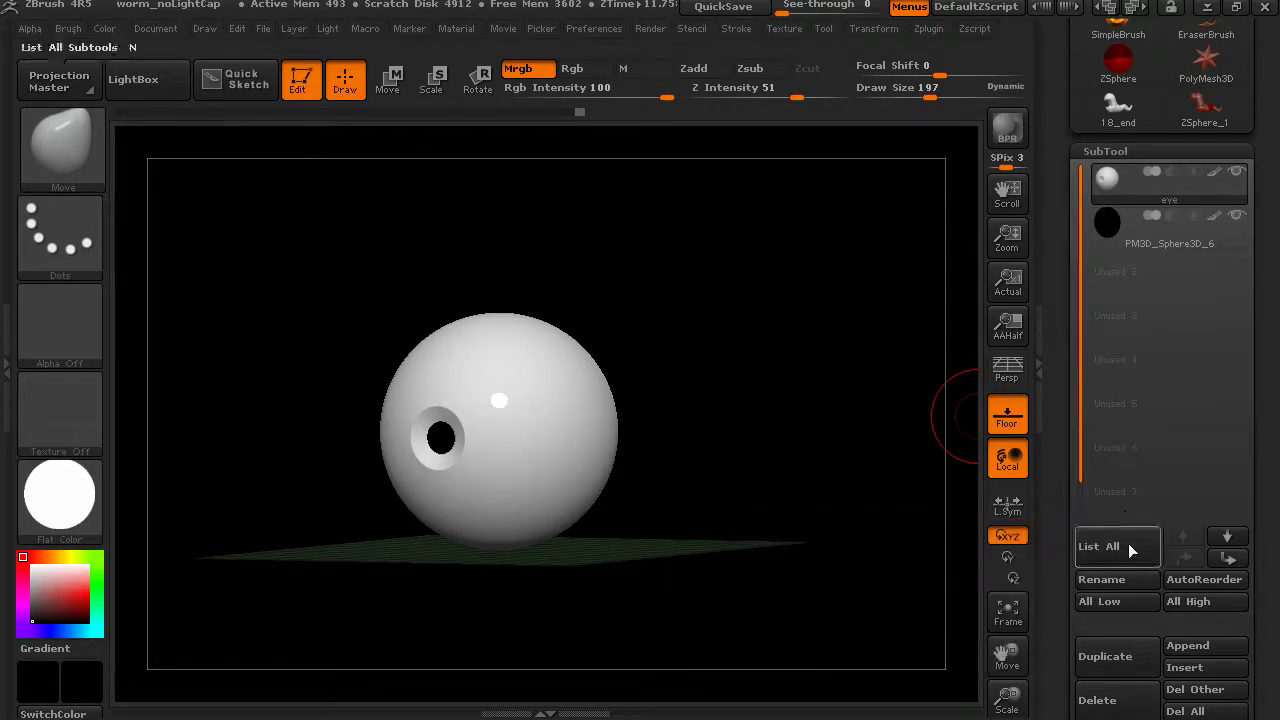
Step: Rename the black sphere subtool as Pupil
{"action": "left_click", "coordinate": [1165, 228]}
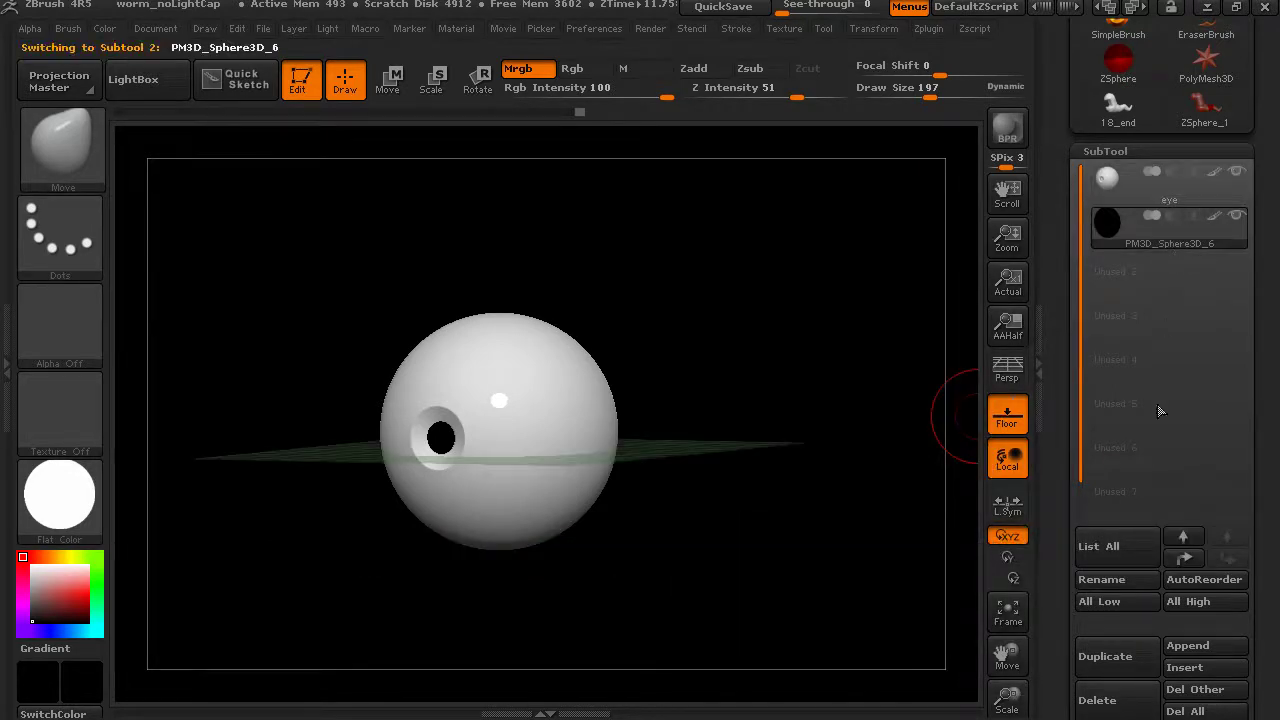
{"action": "left_click", "coordinate": [1115, 580]}
{"action": "type", "text": "Pupil"}
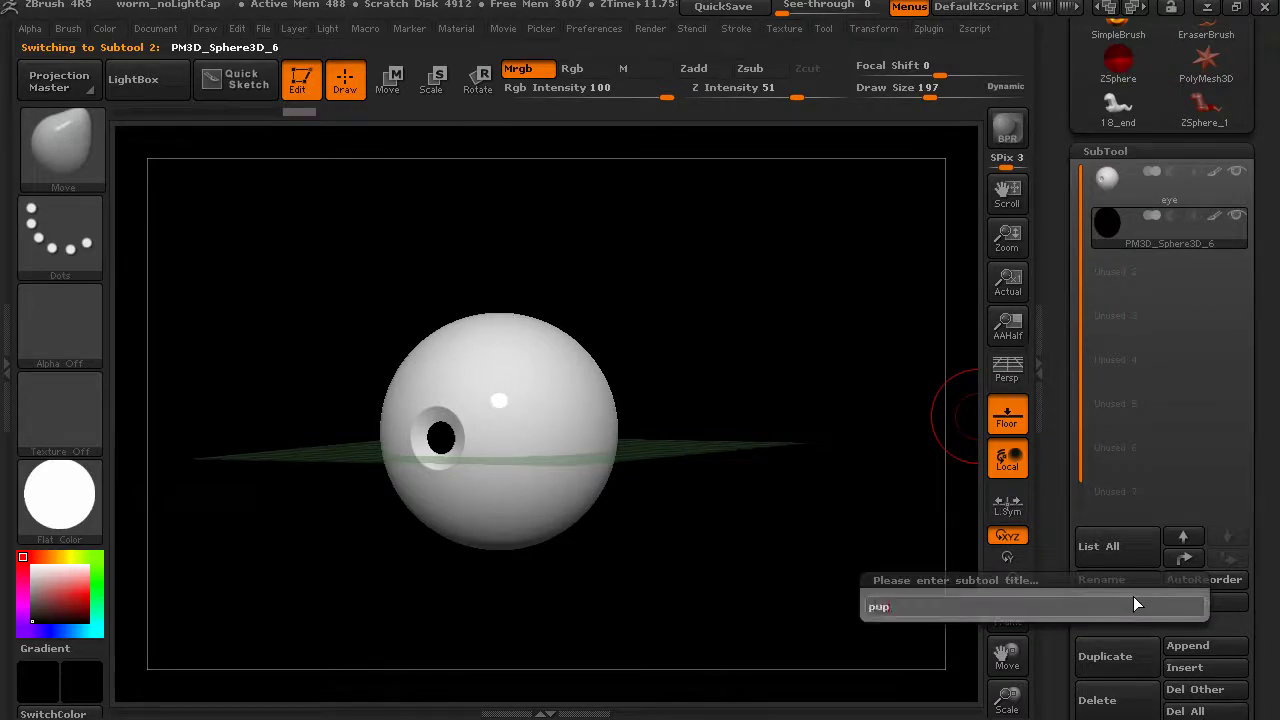
{"action": "key", "text": "Return"}
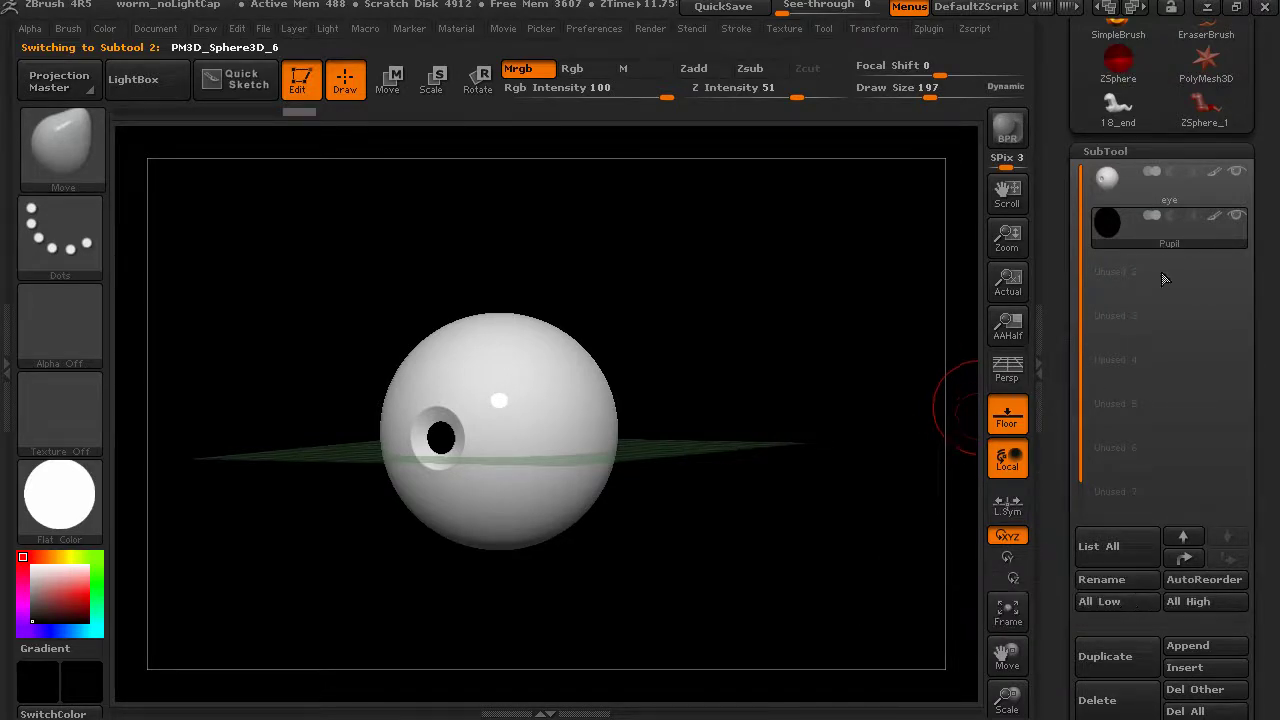
Step: Switch all subtools to their lowest subdivision level and back to the highest
{"action": "mouse_move", "coordinate": [1164, 230]}
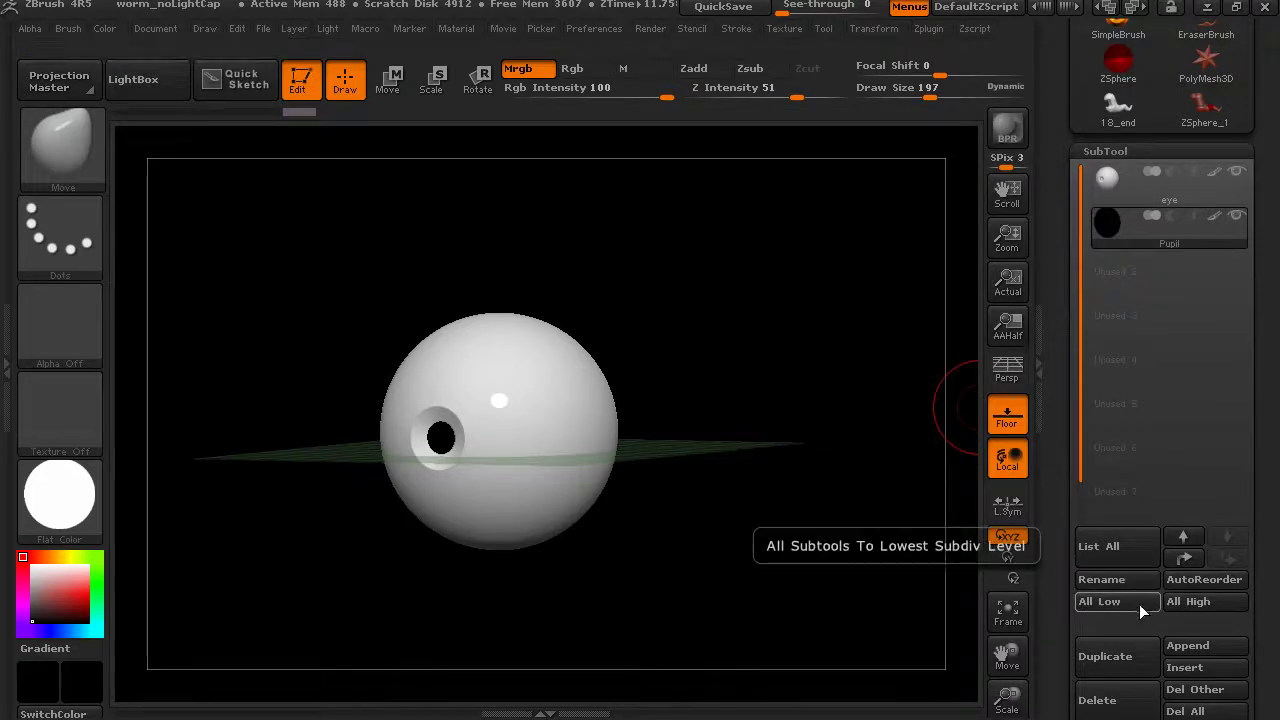
{"action": "mouse_move", "coordinate": [1165, 192]}
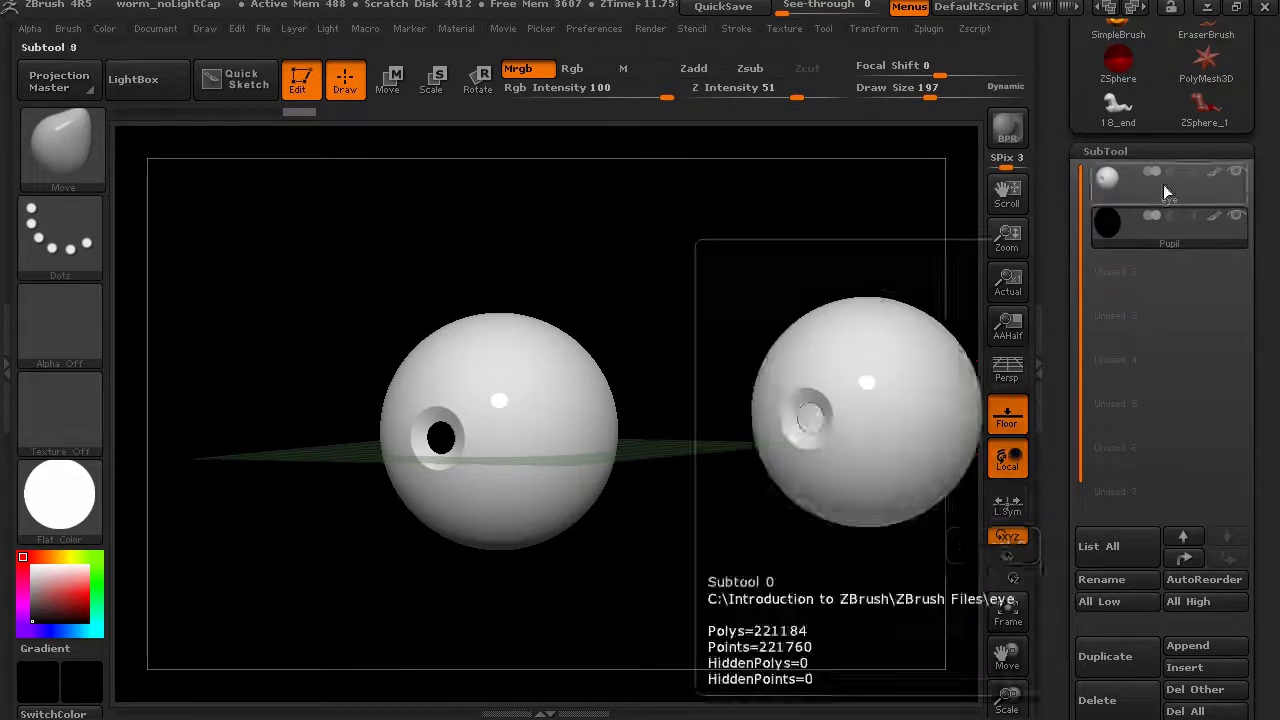
{"action": "left_click", "coordinate": [1108, 606]}
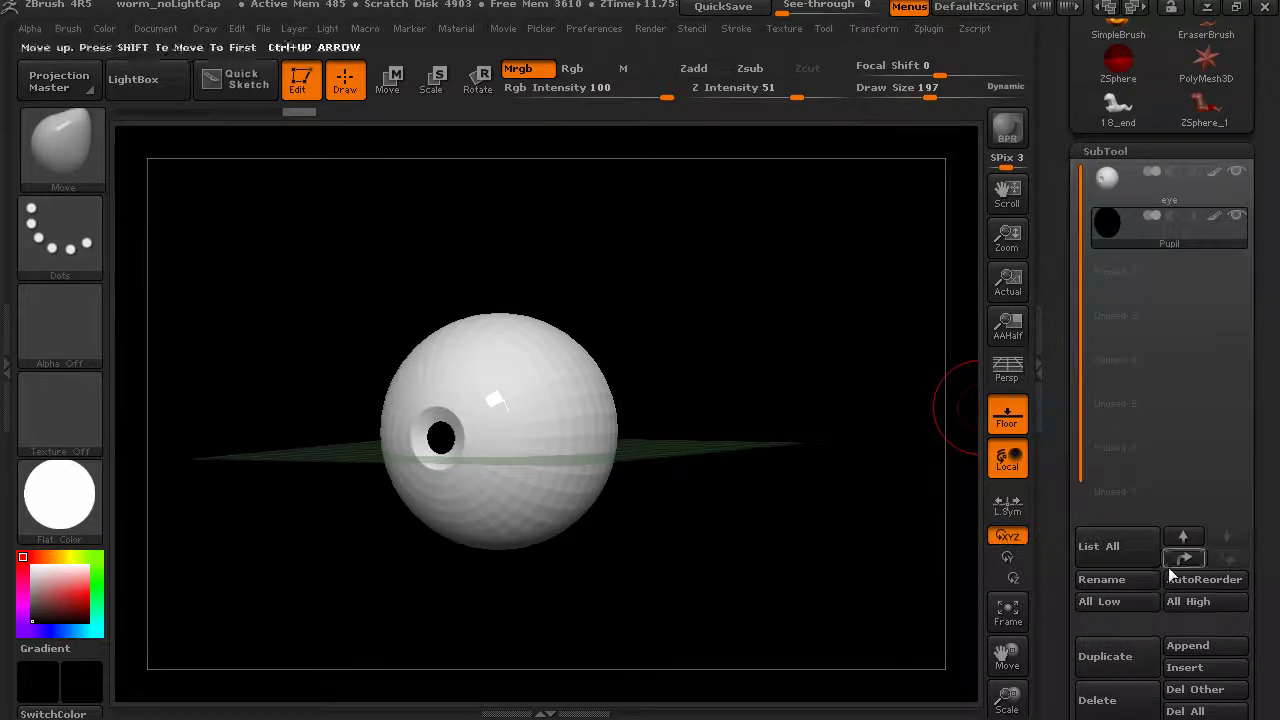
{"action": "left_click", "coordinate": [1195, 606]}
{"action": "left_click", "coordinate": [1199, 608]}
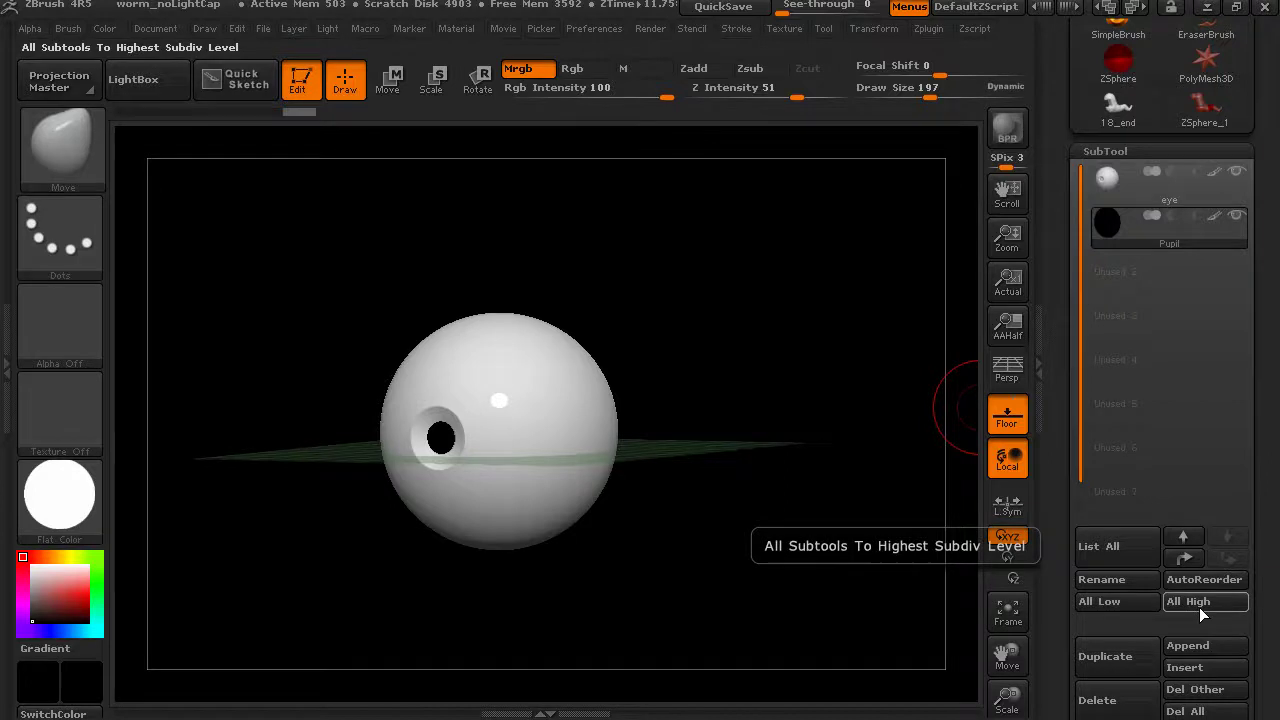
Step: Duplicate the Pupil subtool and delete one of the two copies
{"action": "scroll", "coordinate": [1065, 441], "scroll_direction": "down", "scroll_amount": 2}
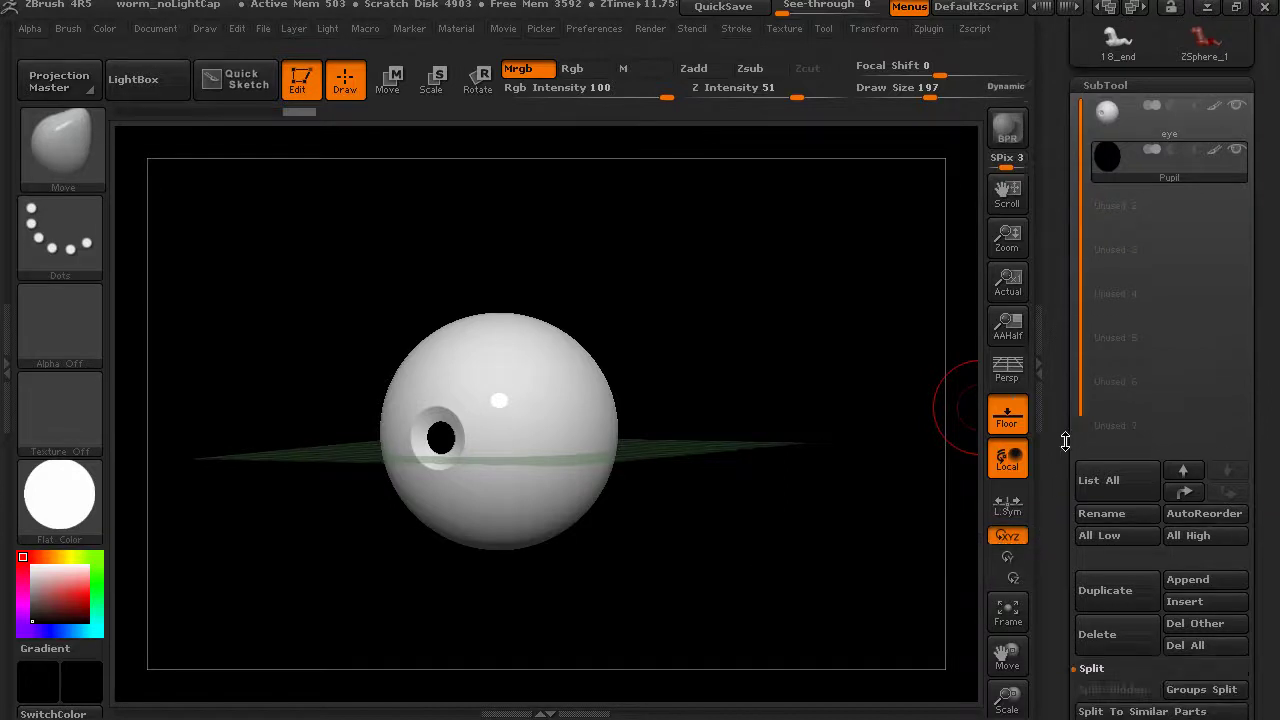
{"action": "left_click", "coordinate": [1128, 592]}
{"action": "left_click", "coordinate": [1166, 219]}
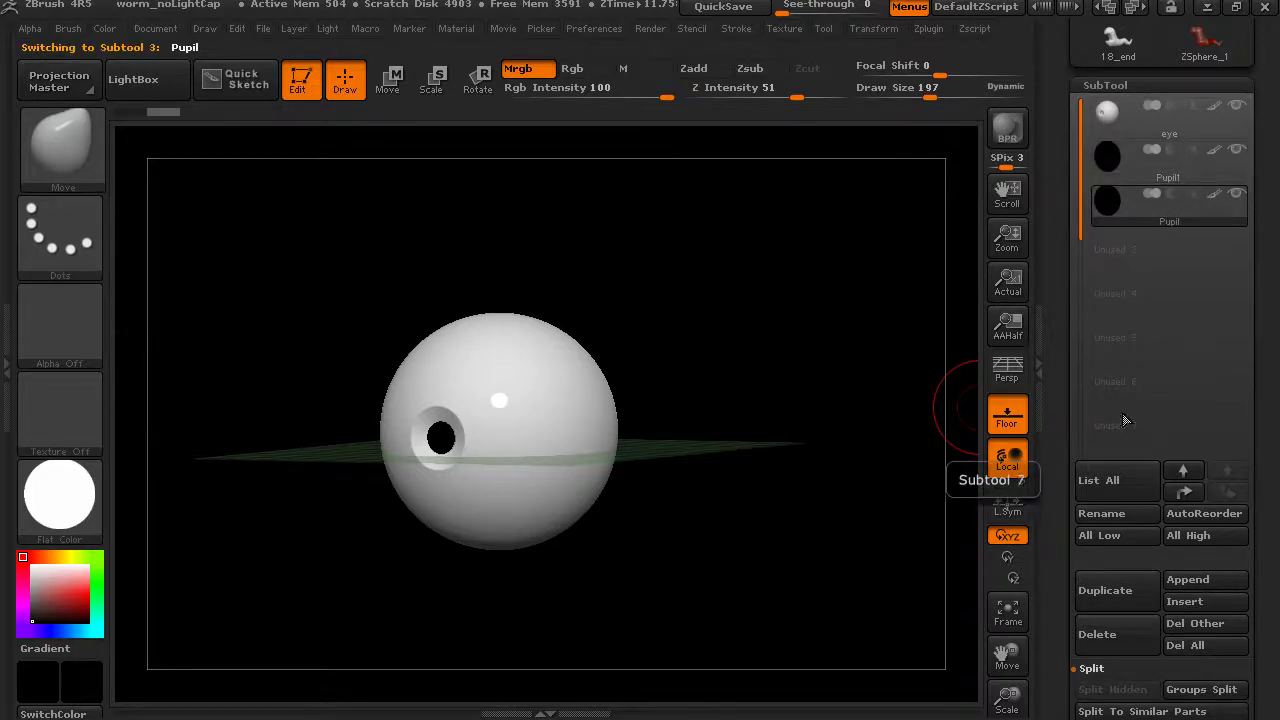
{"action": "left_click", "coordinate": [1120, 640]}
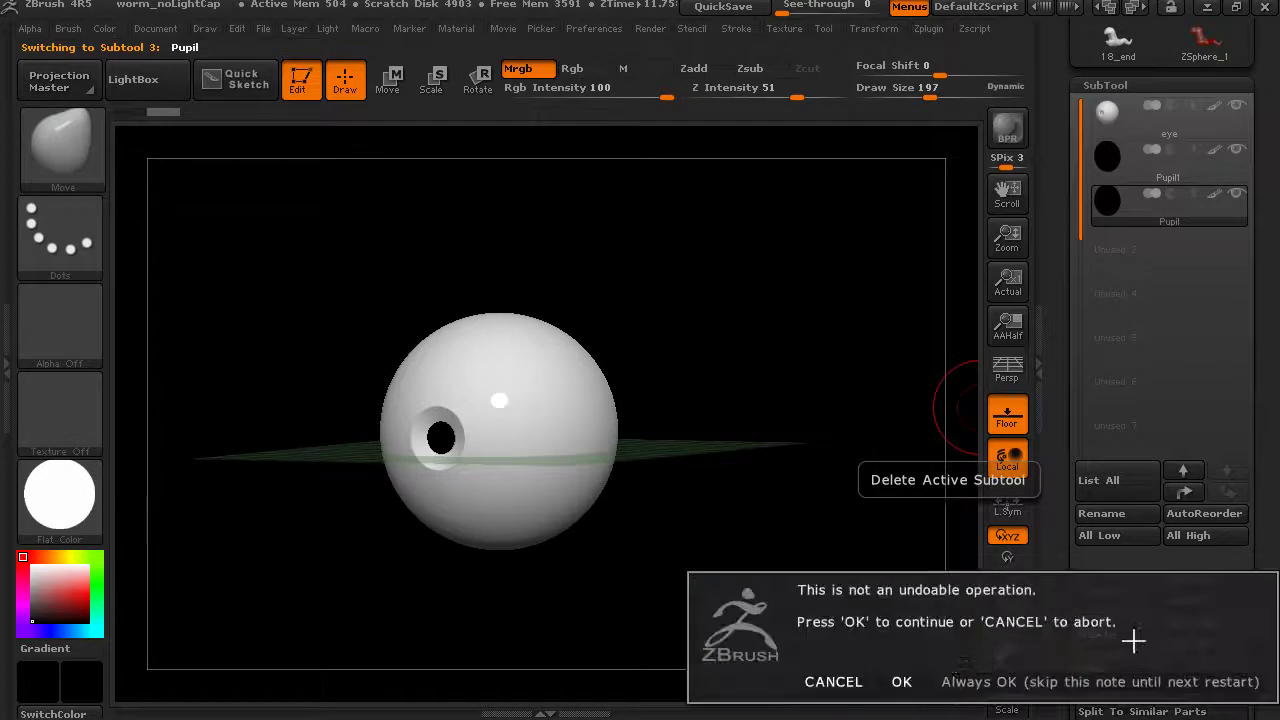
{"action": "left_click", "coordinate": [920, 681]}
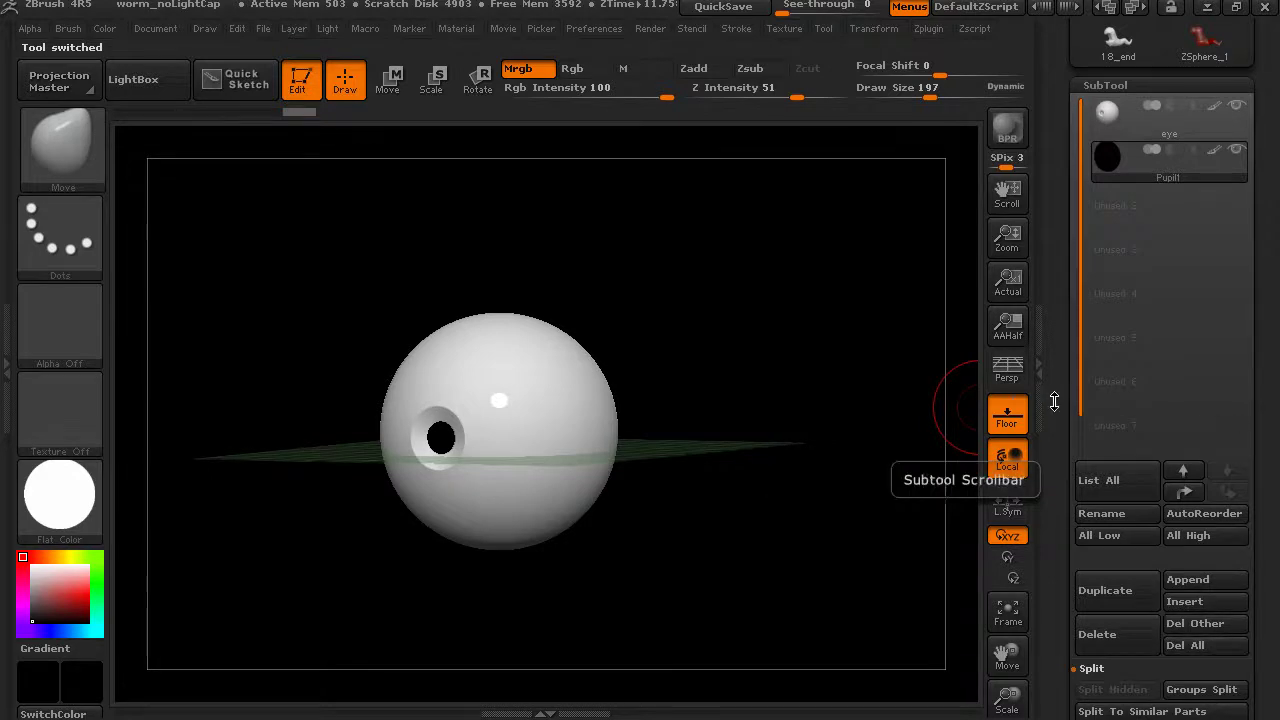
Step: Merge the eye subtool down with the pupil subtool below it into a single subtool
{"action": "scroll", "coordinate": [1057, 400], "scroll_direction": "down", "scroll_amount": 3}
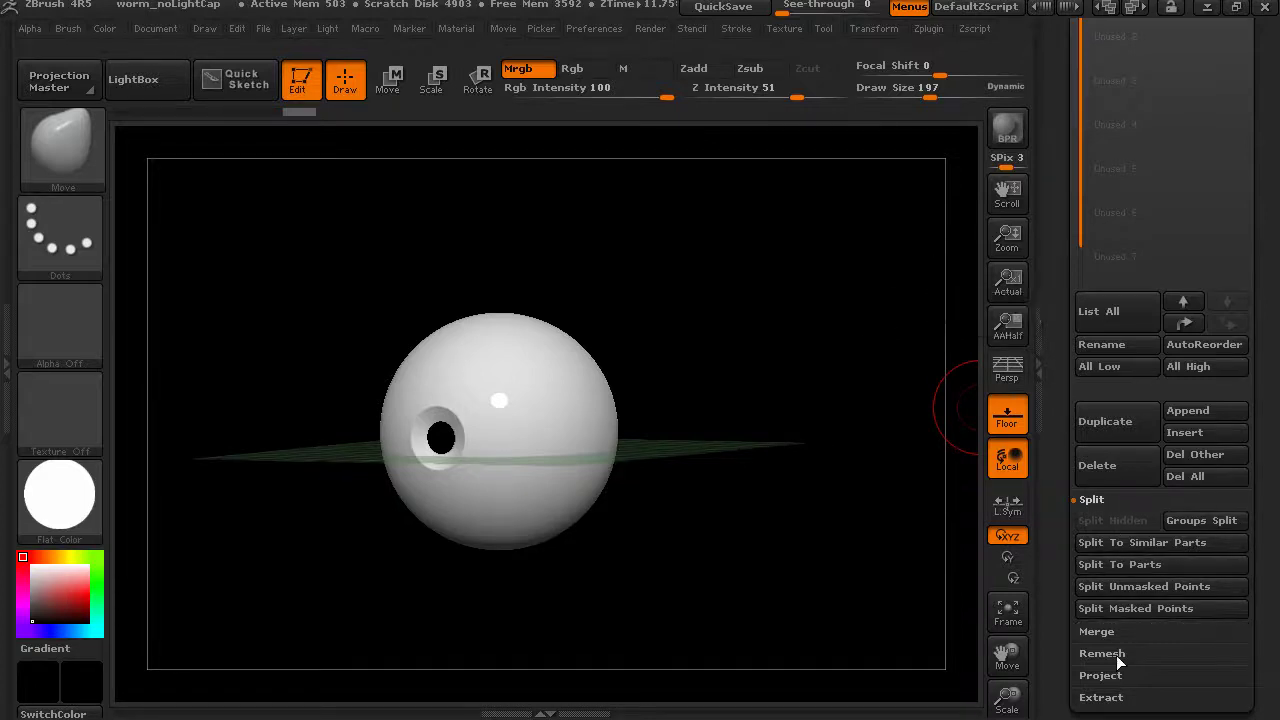
{"action": "left_click", "coordinate": [1092, 499]}
{"action": "scroll", "coordinate": [1140, 300], "scroll_direction": "up", "scroll_amount": 5}
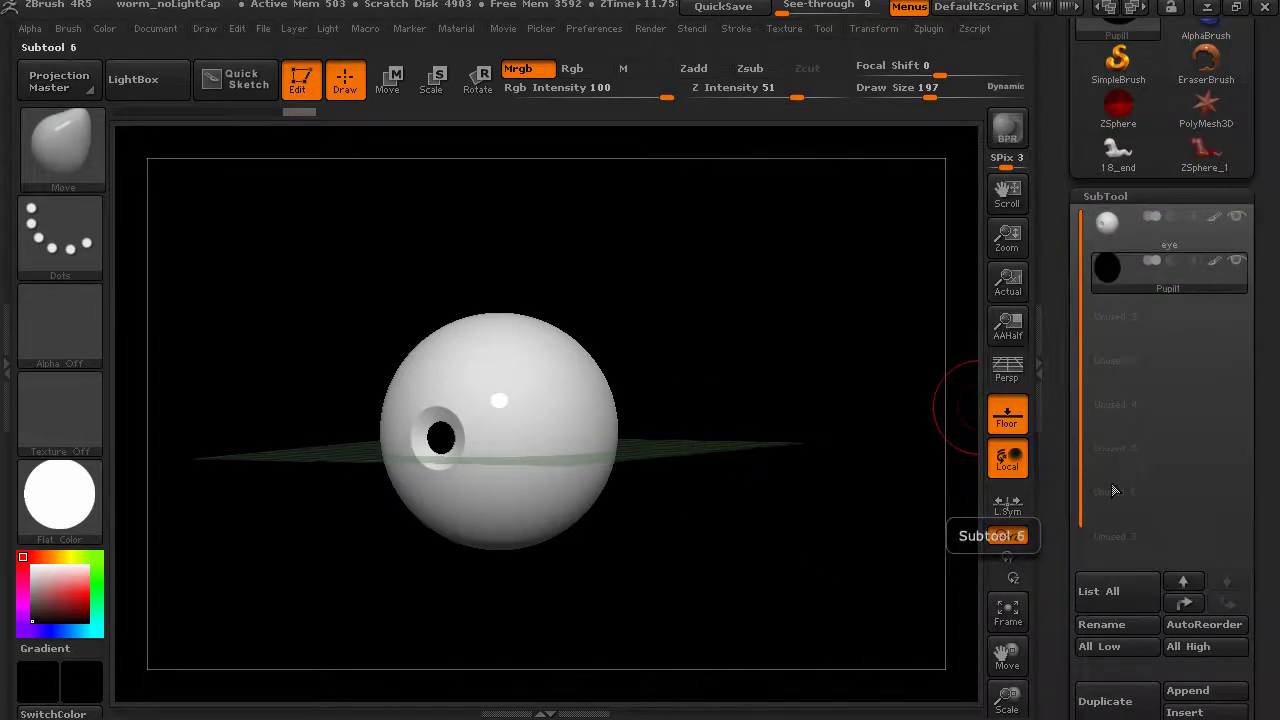
{"action": "left_click", "coordinate": [1124, 269]}
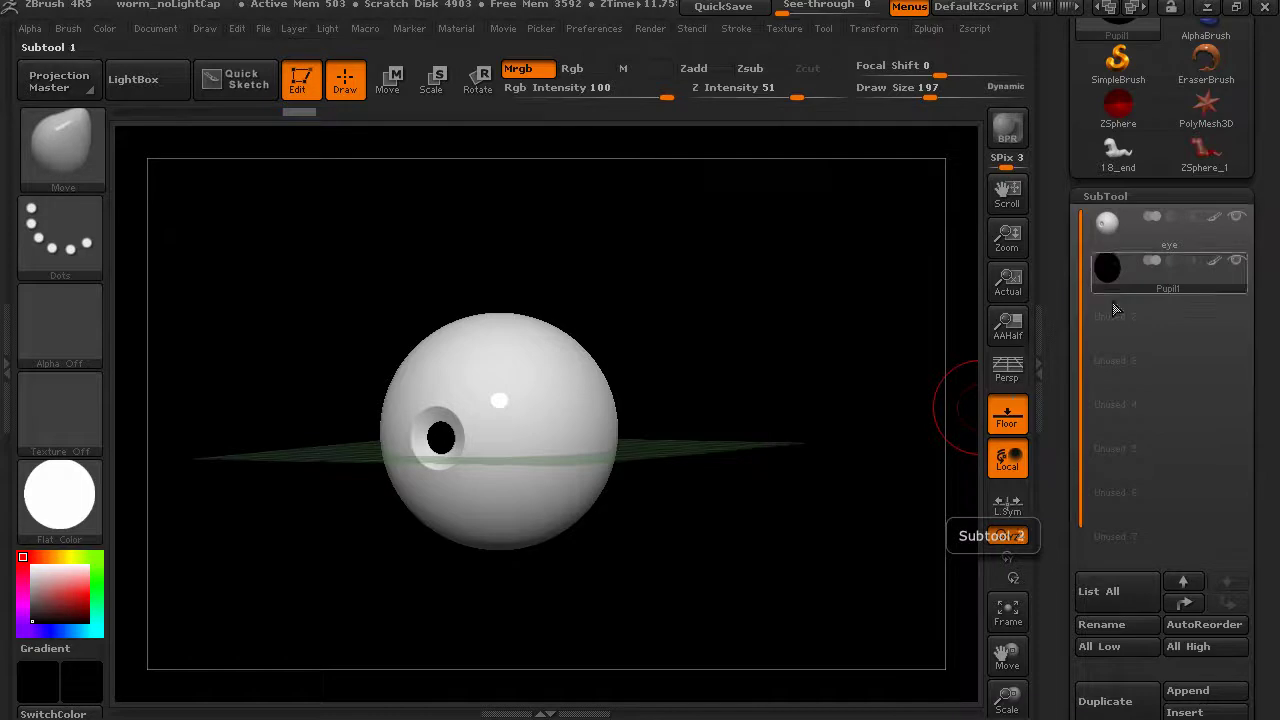
{"action": "left_click", "coordinate": [1150, 232]}
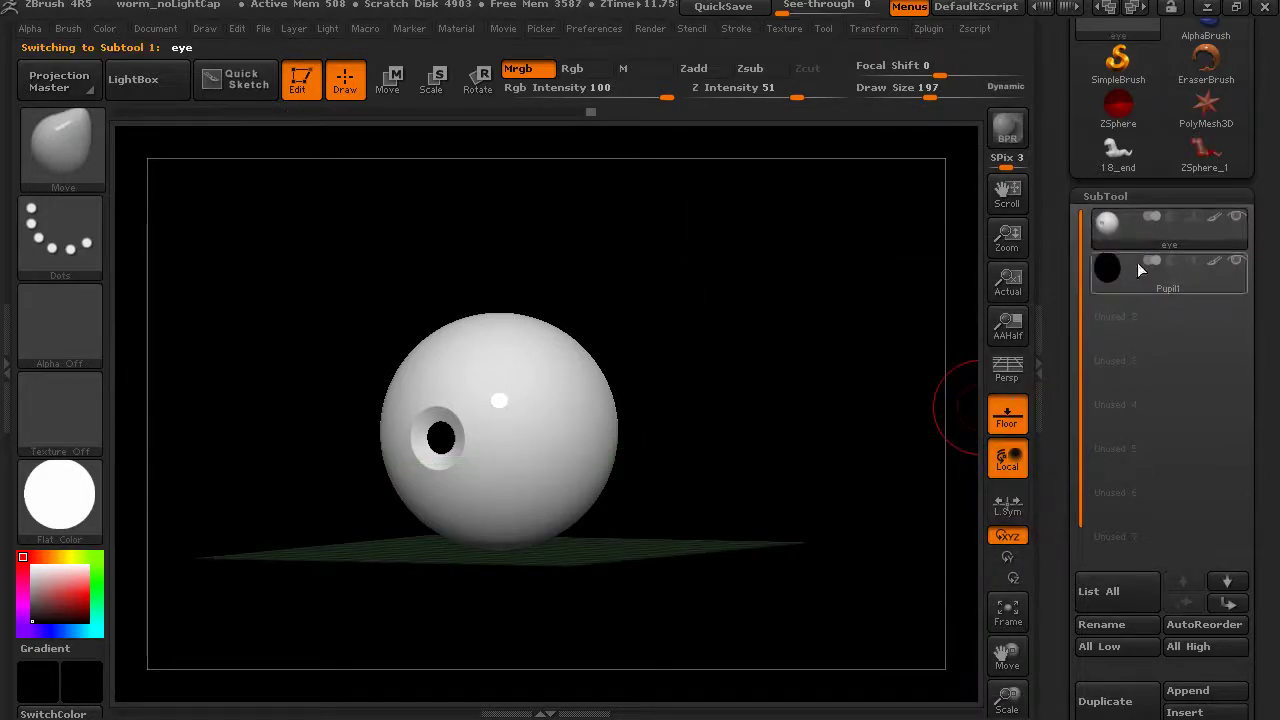
{"action": "left_click_drag", "start_coordinate": [1062, 360], "coordinate": [1071, 235]}
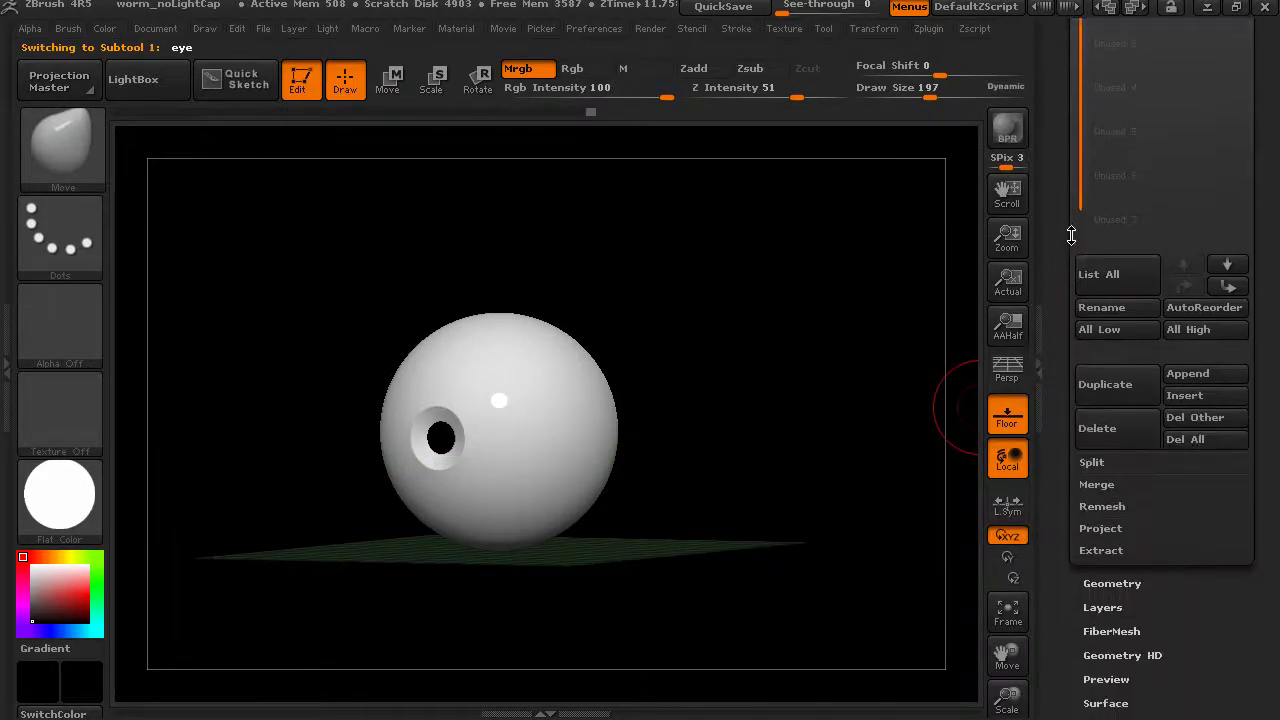
{"action": "left_click", "coordinate": [1099, 485]}
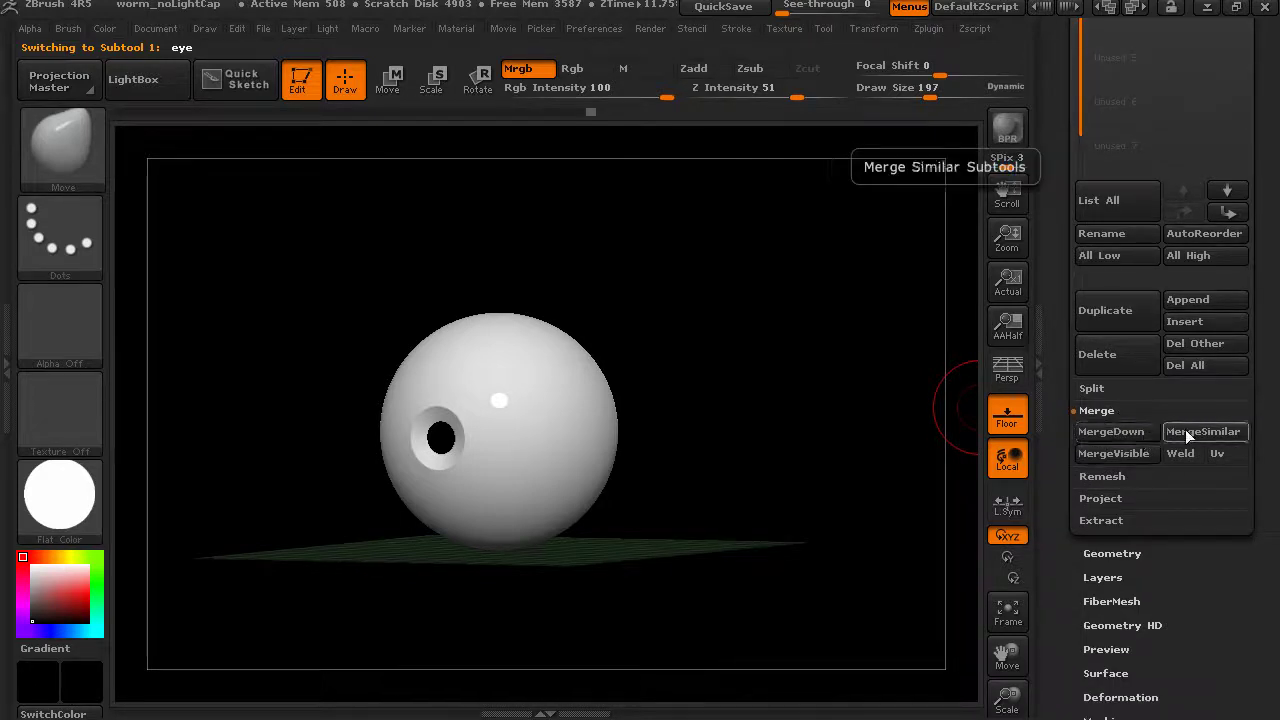
{"action": "left_click_drag", "start_coordinate": [1062, 466], "coordinate": [1053, 530]}
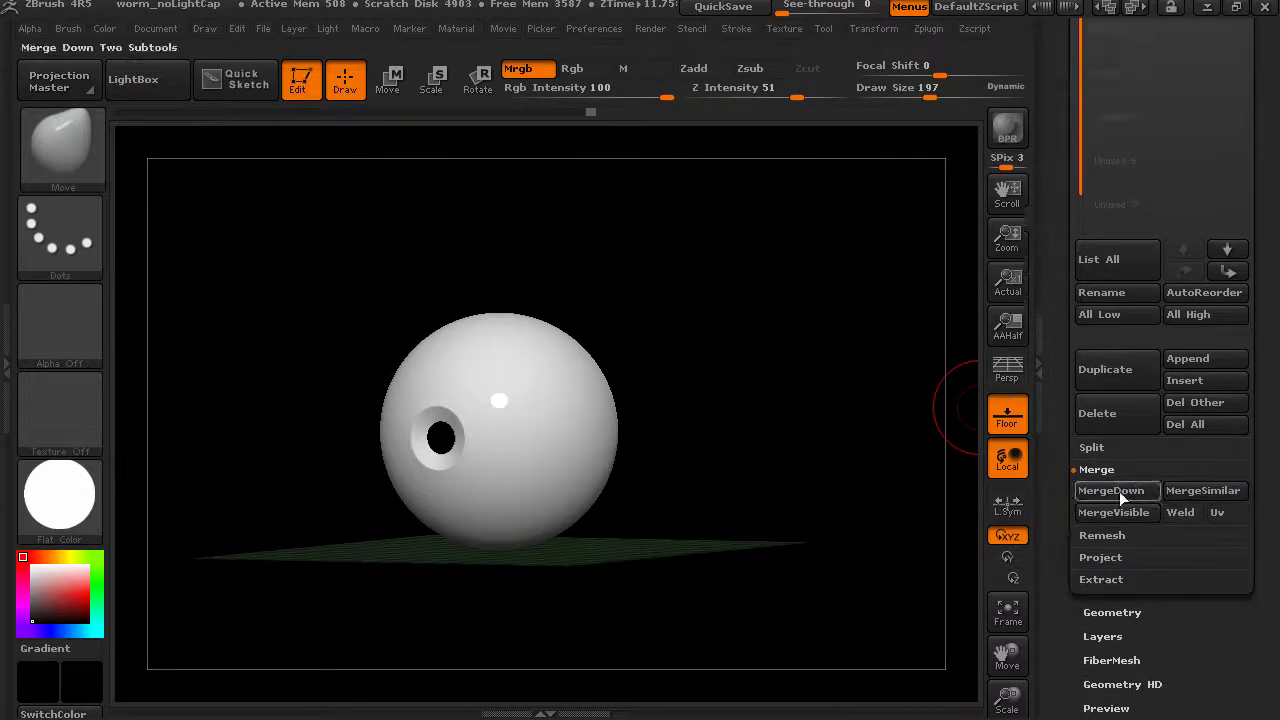
{"action": "left_click", "coordinate": [1116, 494]}
{"action": "left_click", "coordinate": [904, 532]}
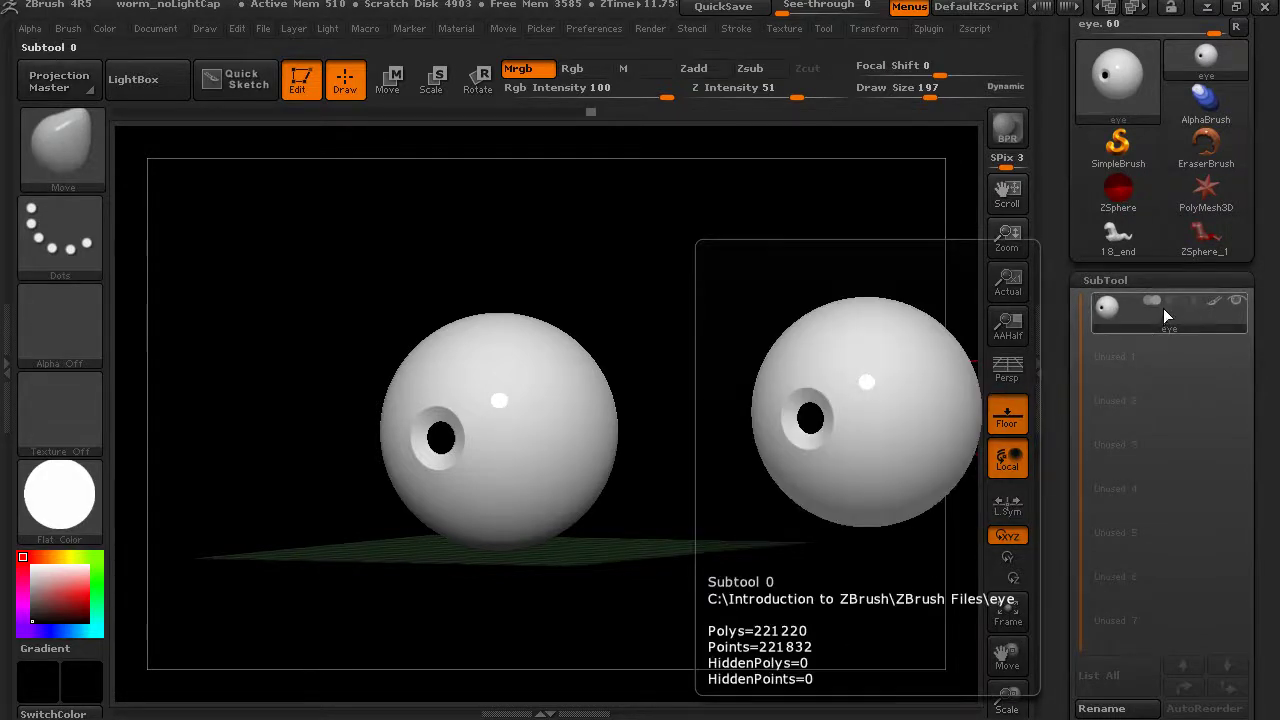
Step: Switch to the 18_end worm tool and append the merged eye to it as a new subtool
{"action": "mouse_move", "coordinate": [1160, 330]}
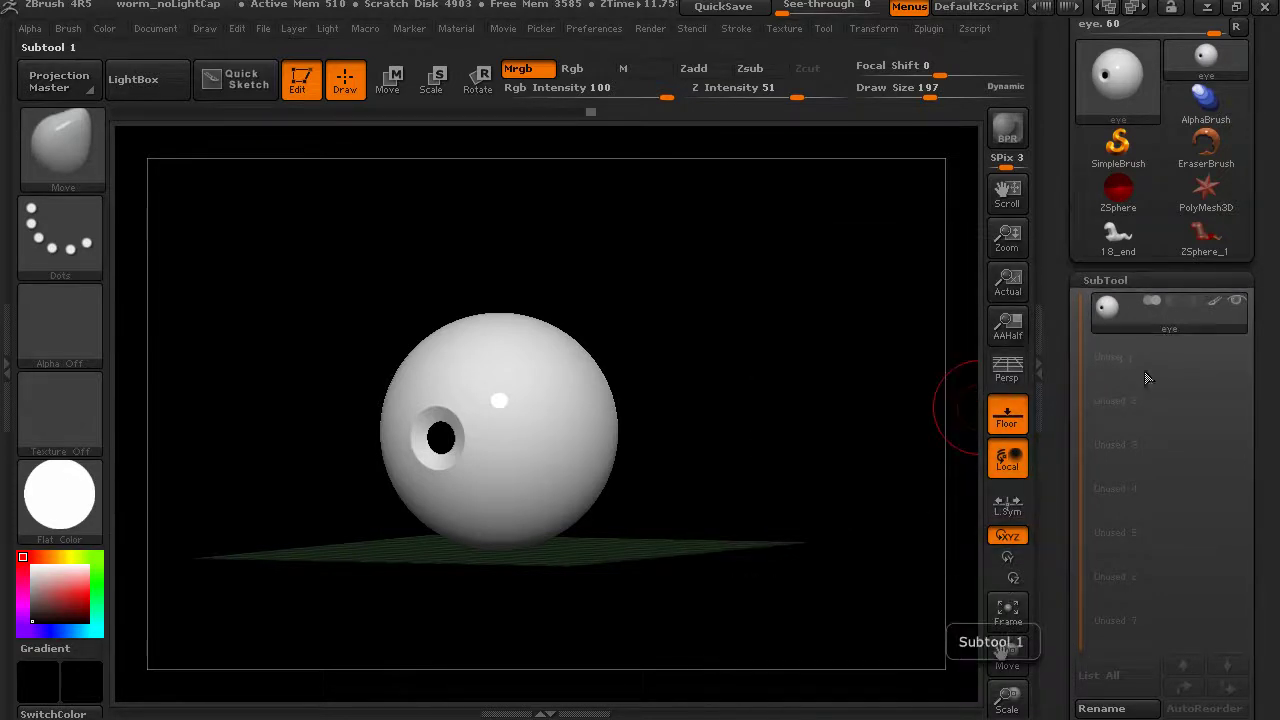
{"action": "scroll", "coordinate": [1120, 320], "scroll_direction": "down", "scroll_amount": 2}
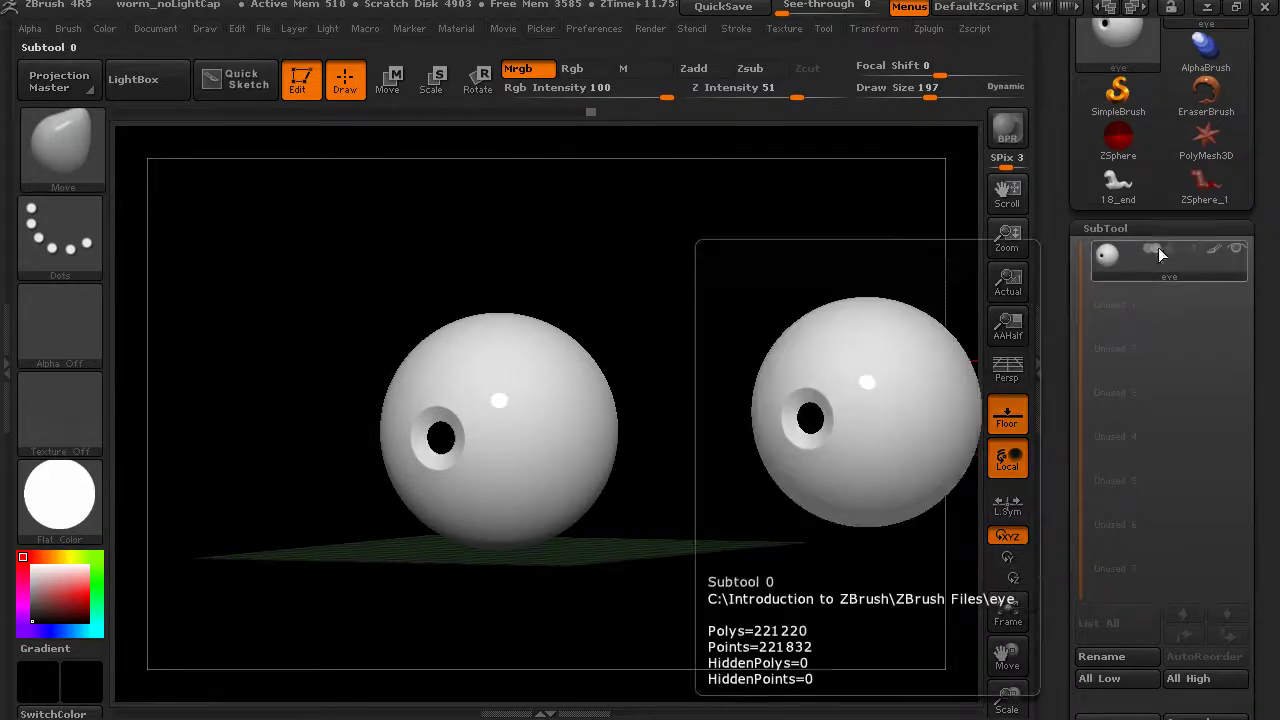
{"action": "left_click", "coordinate": [1127, 195]}
{"action": "left_click_drag", "start_coordinate": [875, 415], "coordinate": [897, 436]}
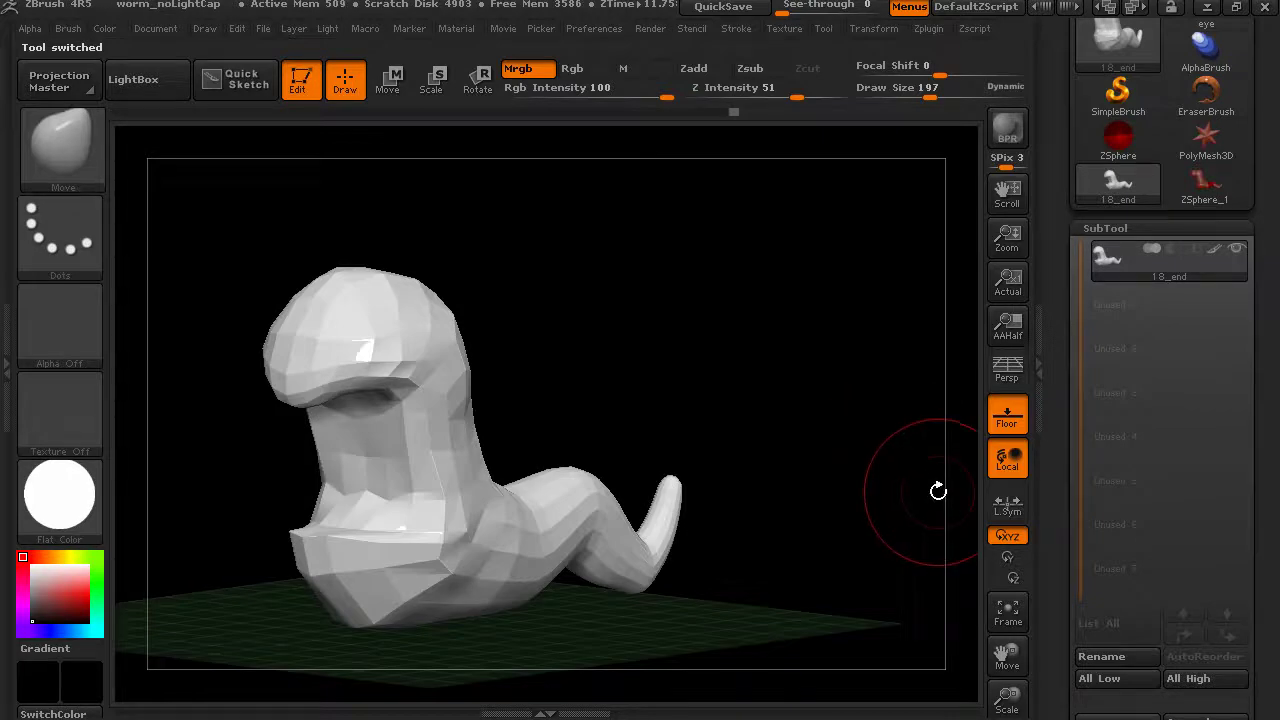
{"action": "left_click_drag", "start_coordinate": [1079, 365], "coordinate": [1071, 332]}
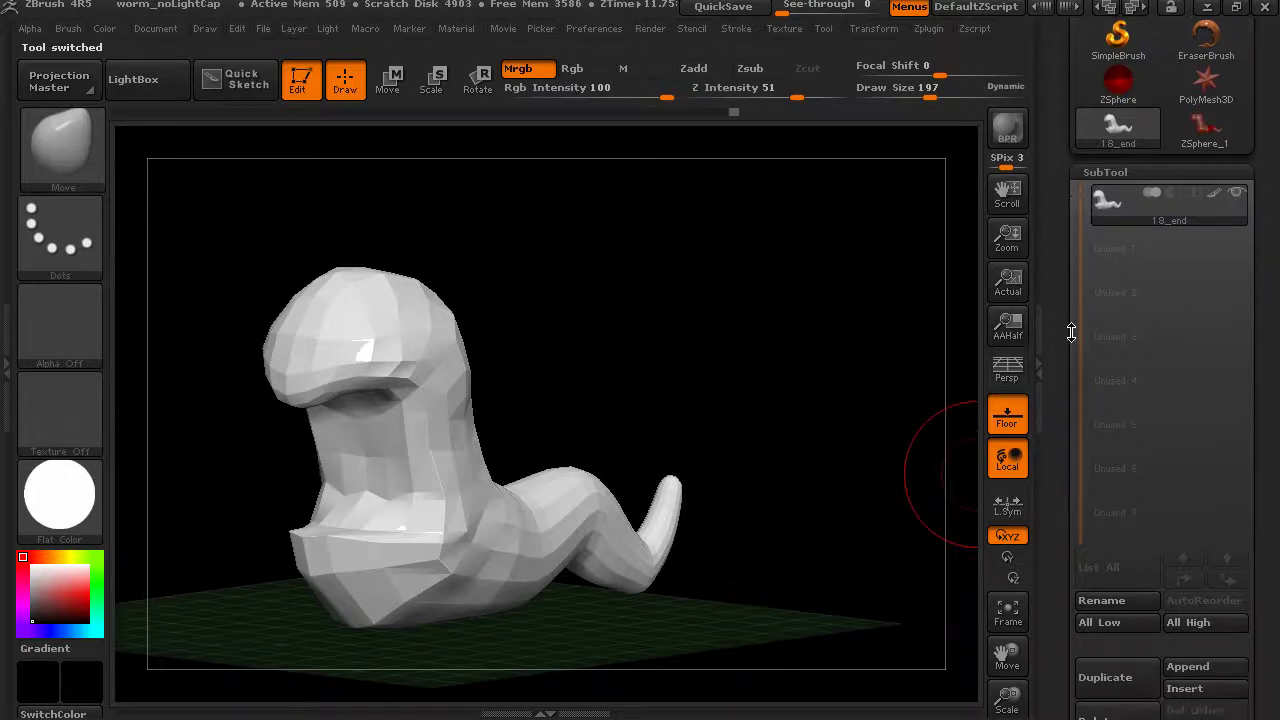
{"action": "left_click_drag", "start_coordinate": [1051, 588], "coordinate": [1121, 539]}
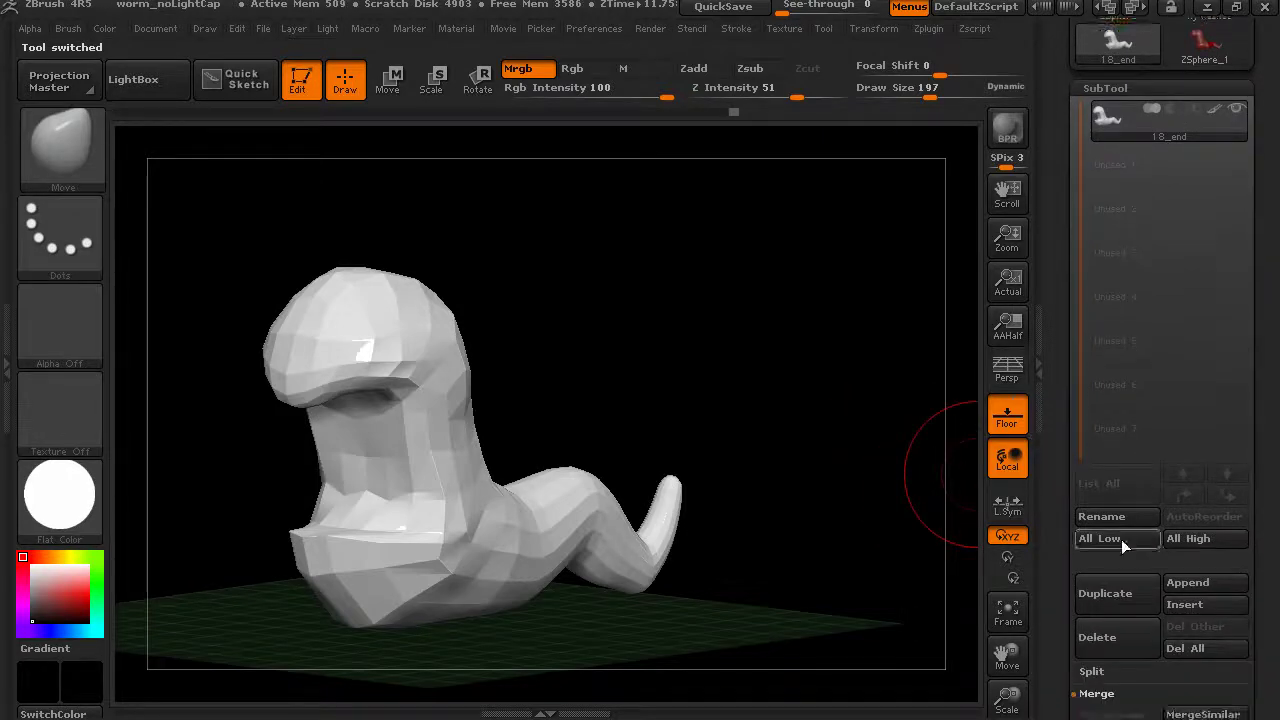
{"action": "left_click", "coordinate": [1205, 592]}
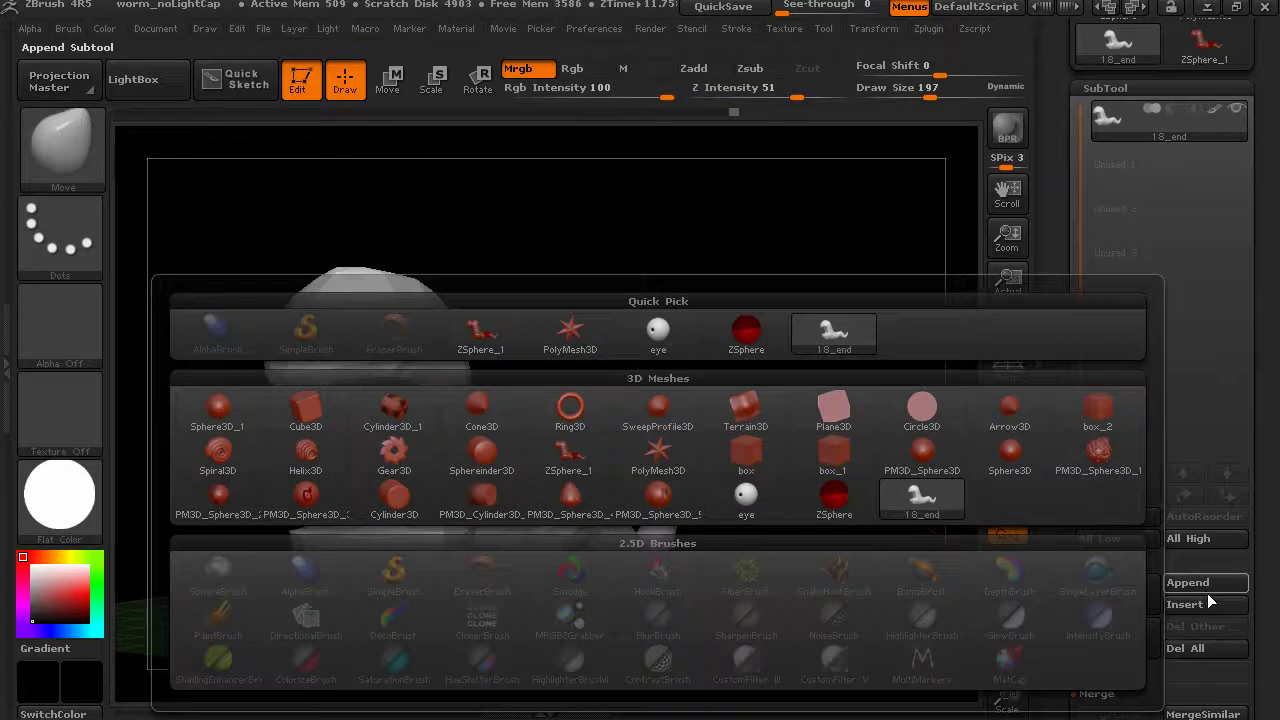
{"action": "left_click", "coordinate": [1207, 585]}
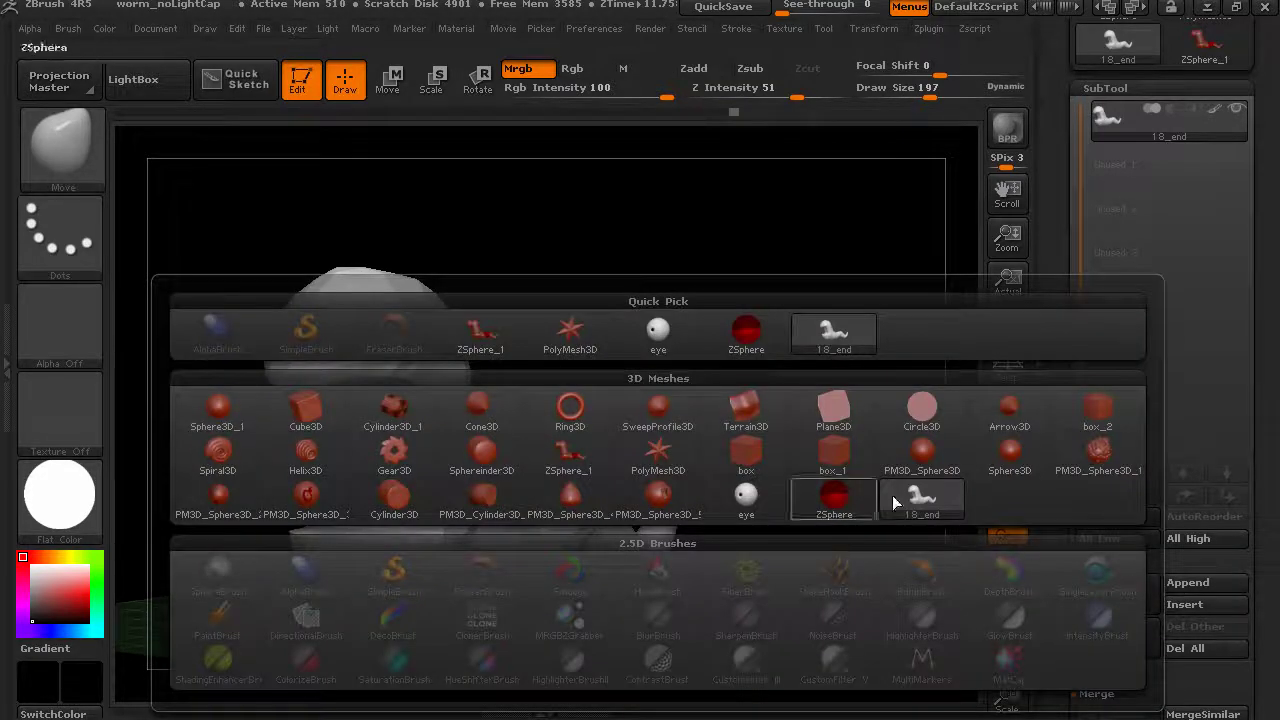
{"action": "left_click", "coordinate": [660, 337]}
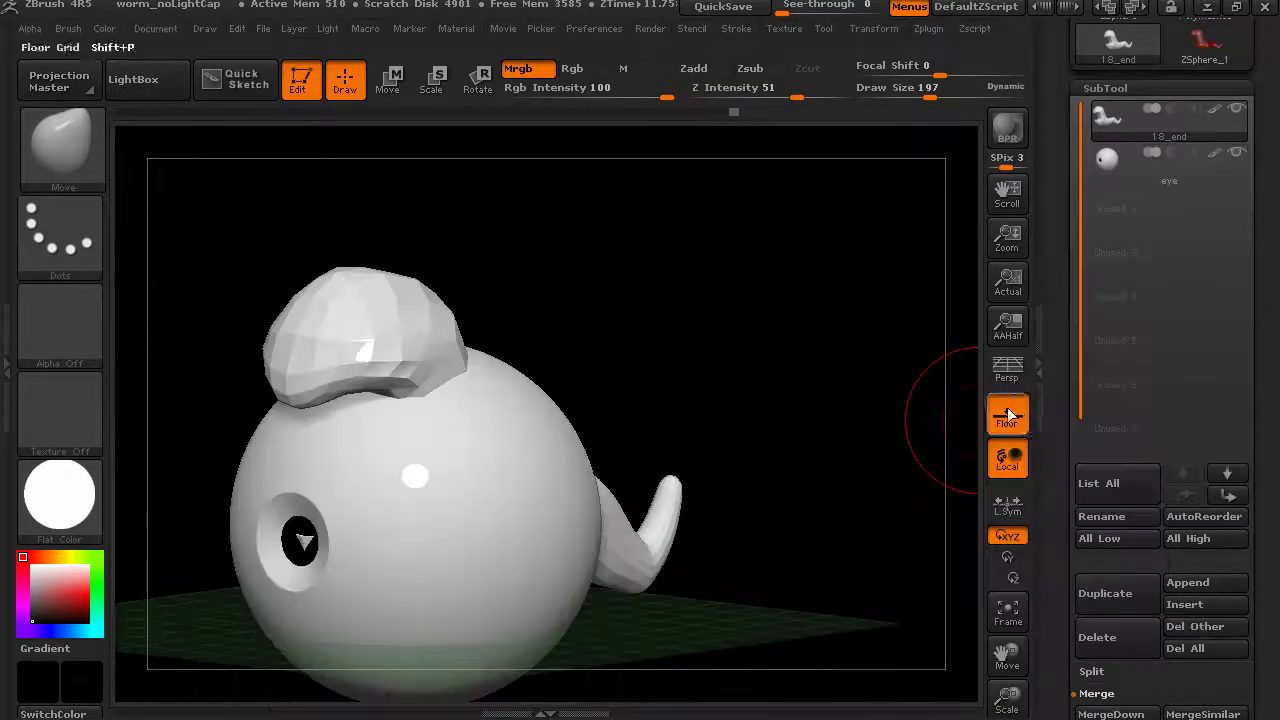
Step: Move the eye subtool from the worm's body up to its head with a transpose line
{"action": "left_click", "coordinate": [1133, 178]}
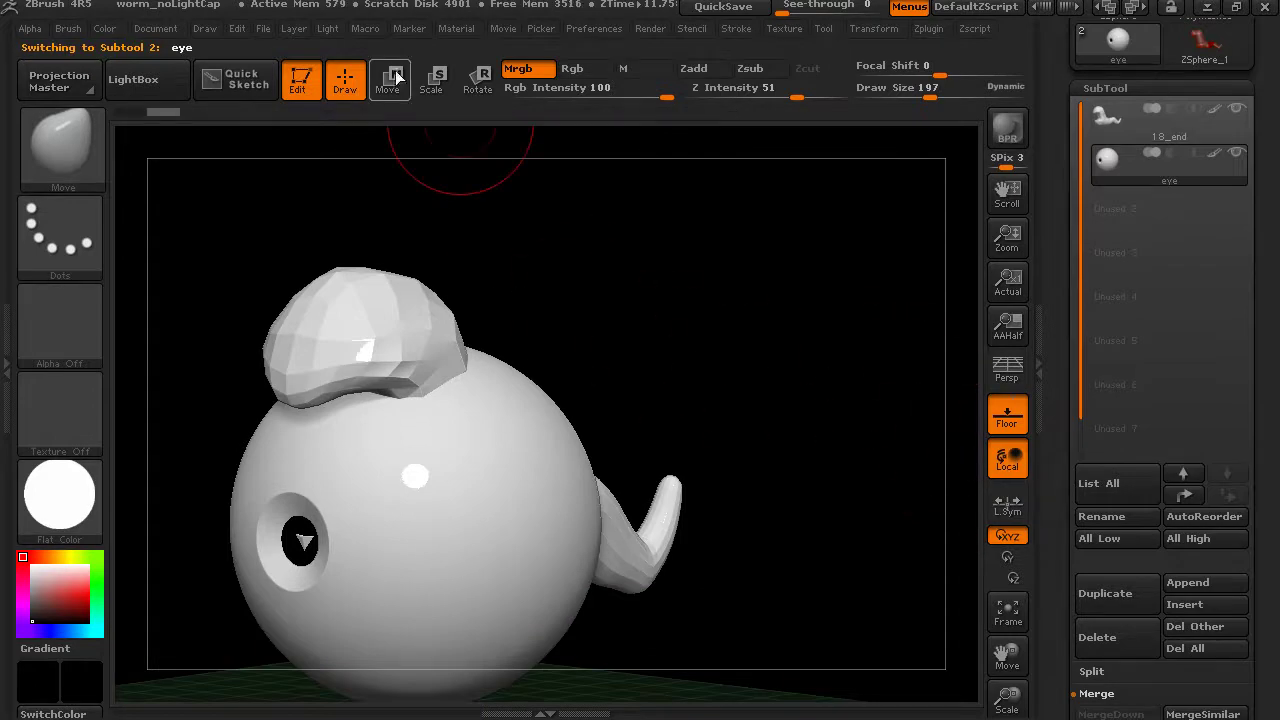
{"action": "key", "text": "w"}
{"action": "left_click_drag", "start_coordinate": [580, 301], "coordinate": [743, 400], "text": "shift"}
{"action": "left_click_drag", "start_coordinate": [348, 408], "coordinate": [310, 693]}
{"action": "left_click_drag", "start_coordinate": [331, 553], "coordinate": [470, 353]}
{"action": "left_click_drag", "start_coordinate": [800, 388], "coordinate": [640, 400]}
Step: Scale the oversized eye down with a transpose line so it suits the worm's head
{"action": "left_click", "coordinate": [434, 80]}
{"action": "mouse_move", "coordinate": [388, 245]}
{"action": "left_mouse_down"}
{"action": "mouse_move", "coordinate": [610, 445]}
{"action": "mouse_move", "coordinate": [412, 300]}
{"action": "left_mouse_up"}
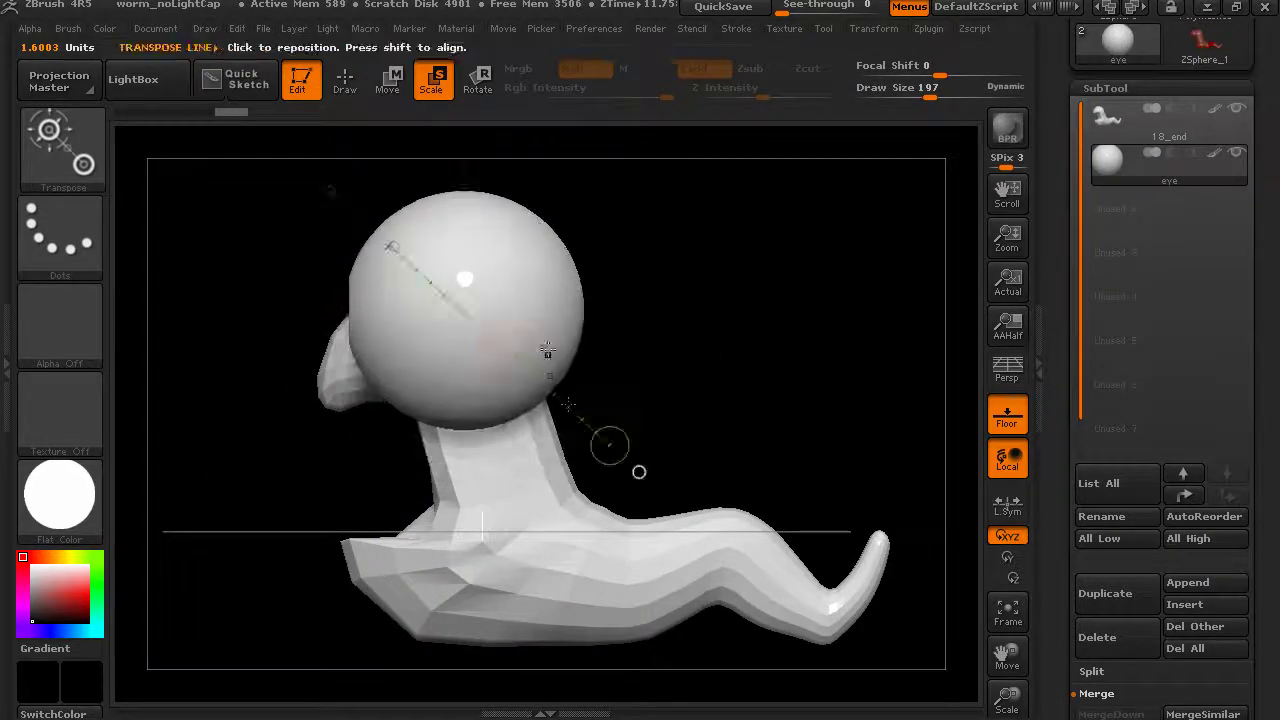
{"action": "mouse_move", "coordinate": [612, 447]}
{"action": "left_mouse_down"}
{"action": "mouse_move", "coordinate": [500, 345]}
{"action": "mouse_move", "coordinate": [414, 238]}
{"action": "mouse_move", "coordinate": [453, 340]}
{"action": "left_mouse_up"}
Step: Reposition the scaled eye against the side of the worm's head, checking from several angles
{"action": "left_click", "coordinate": [391, 88]}
{"action": "left_click_drag", "start_coordinate": [446, 284], "coordinate": [455, 346]}
{"action": "left_click_drag", "start_coordinate": [652, 340], "coordinate": [726, 340]}
{"action": "left_click_drag", "start_coordinate": [563, 314], "coordinate": [729, 406], "text": "alt"}
{"action": "left_click_drag", "start_coordinate": [592, 375], "coordinate": [500, 385]}
{"action": "left_click_drag", "start_coordinate": [591, 240], "coordinate": [591, 466]}
Step: Adjust the eye's size once more with the Scale transpose tool
{"action": "key", "text": "e"}
{"action": "mouse_move", "coordinate": [640, 310]}
{"action": "left_mouse_down"}
{"action": "mouse_move", "coordinate": [705, 307]}
{"action": "mouse_move", "coordinate": [397, 374]}
{"action": "left_mouse_up"}
{"action": "mouse_move", "coordinate": [193, 376]}
{"action": "left_mouse_down"}
{"action": "mouse_move", "coordinate": [268, 467]}
{"action": "mouse_move", "coordinate": [217, 414]}
{"action": "left_mouse_up"}
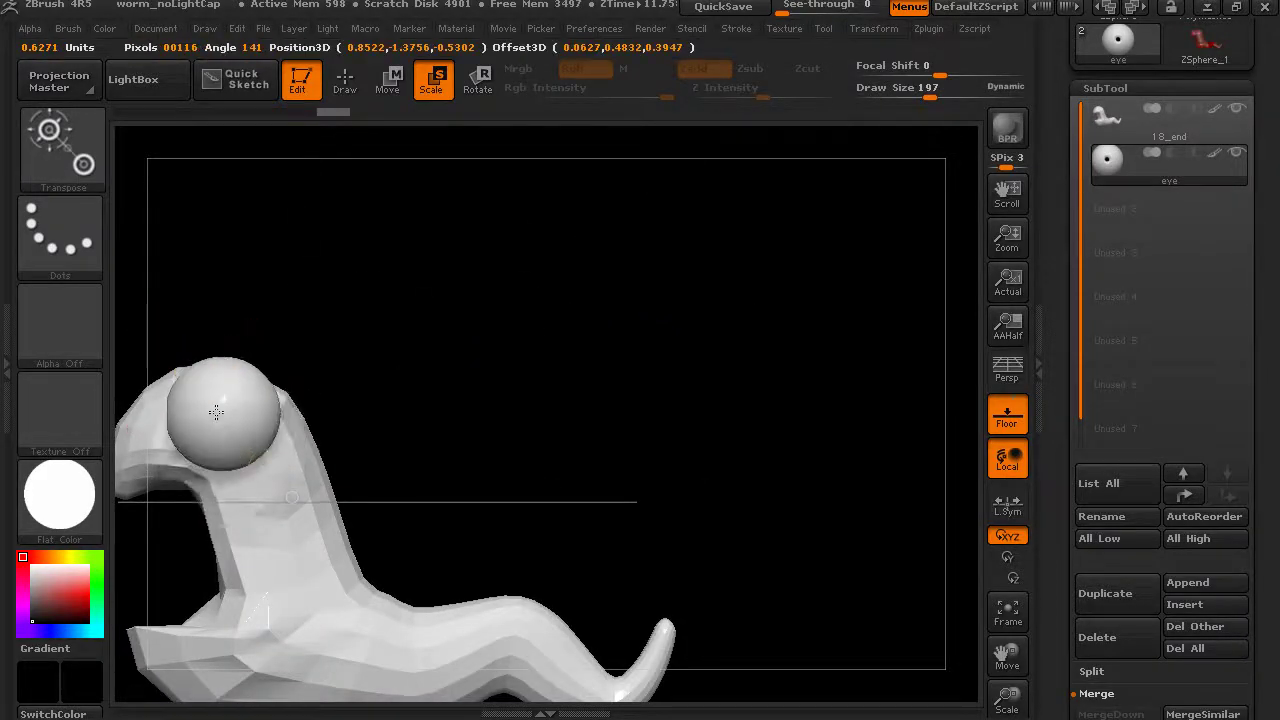
Step: Rotate the eye and move it into its socket position at the side of the worm's head
{"action": "left_click_drag", "start_coordinate": [434, 316], "coordinate": [479, 332], "text": "alt"}
{"action": "left_click", "coordinate": [480, 88]}
{"action": "left_click_drag", "start_coordinate": [580, 330], "coordinate": [698, 349]}
{"action": "left_click", "coordinate": [390, 82]}
{"action": "left_click_drag", "start_coordinate": [457, 388], "coordinate": [489, 480]}
{"action": "mouse_move", "coordinate": [473, 436]}
{"action": "left_mouse_down"}
{"action": "mouse_move", "coordinate": [808, 417]}
{"action": "mouse_move", "coordinate": [729, 434]}
{"action": "mouse_move", "coordinate": [848, 396]}
{"action": "mouse_move", "coordinate": [829, 414]}
{"action": "mouse_move", "coordinate": [857, 443]}
{"action": "left_mouse_up"}
Step: Hide the floor grid and return to Draw mode with the worm's face in view
{"action": "left_click", "coordinate": [1012, 425]}
{"action": "key", "text": "q"}
{"action": "left_click_drag", "start_coordinate": [700, 440], "coordinate": [944, 459]}
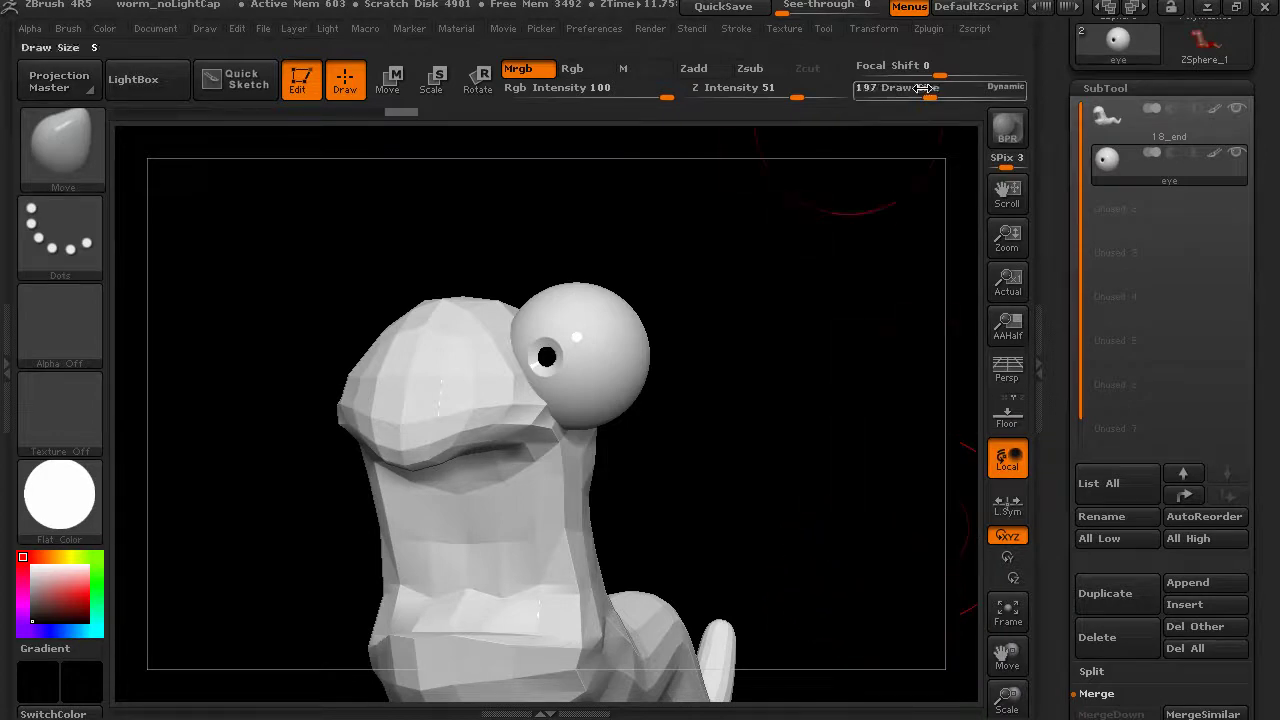
Step: Open the SubTool Master plugin's set of subtool actions with the eye as the active subtool
{"action": "left_click", "coordinate": [934, 31]}
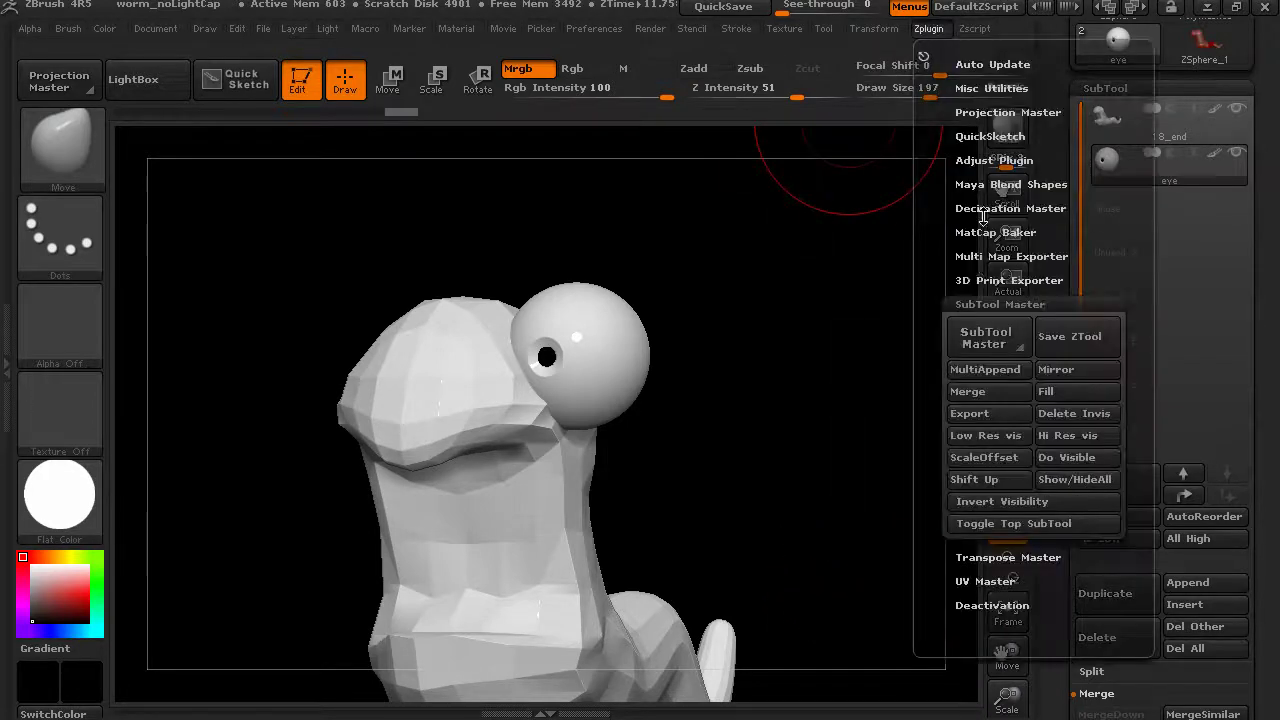
{"action": "left_click", "coordinate": [970, 304]}
{"action": "left_click", "coordinate": [968, 313]}
{"action": "left_click_drag", "start_coordinate": [968, 313], "coordinate": [948, 166]}
{"action": "left_click_drag", "start_coordinate": [941, 320], "coordinate": [945, 157]}
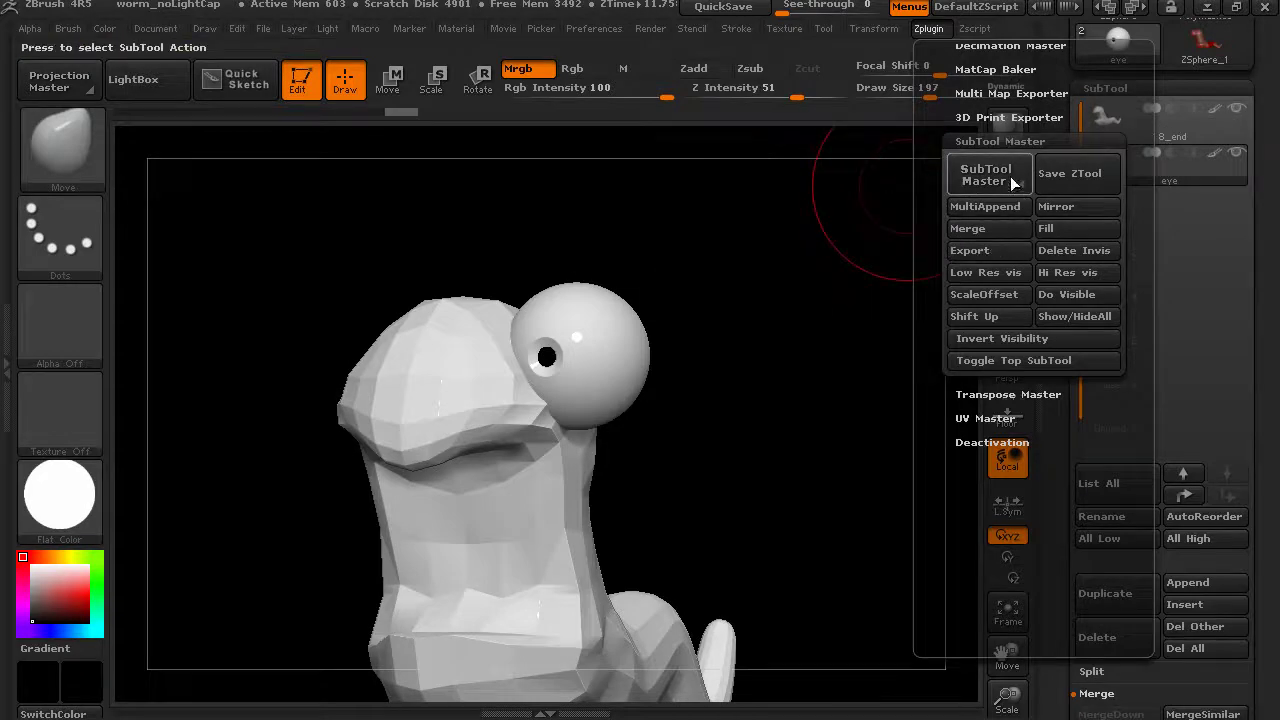
{"action": "left_click", "coordinate": [1040, 347]}
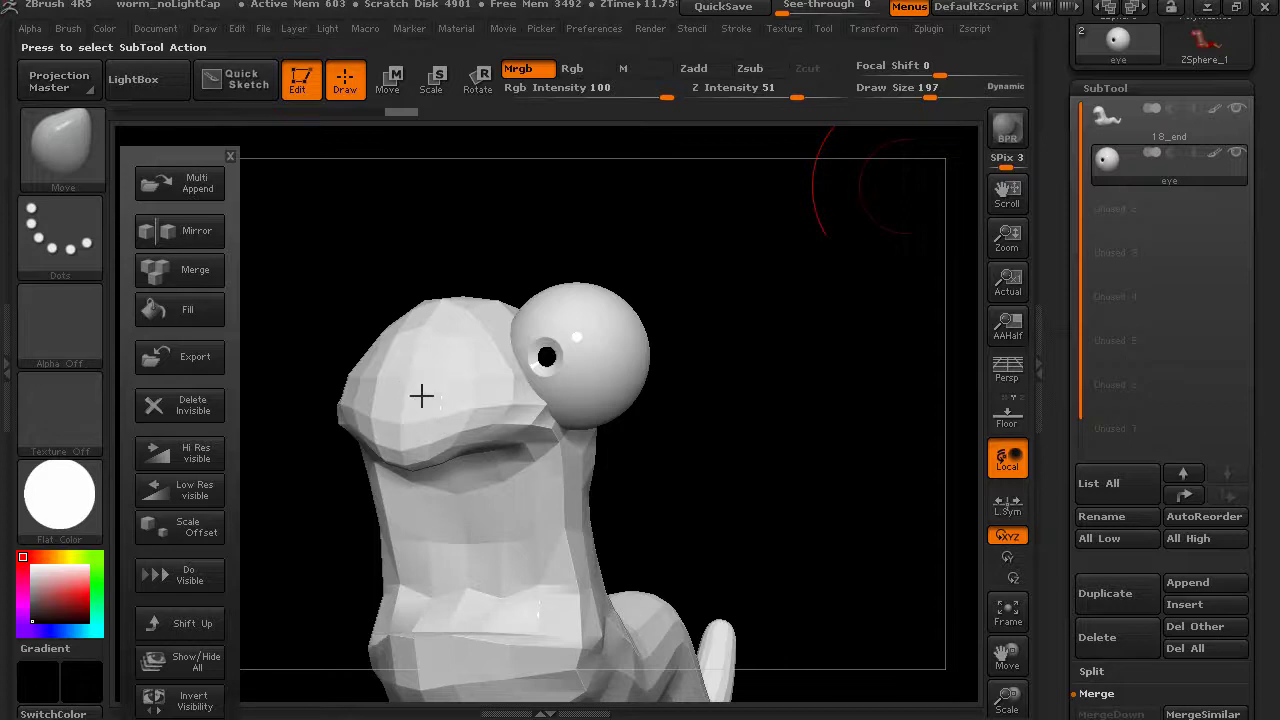
Step: Mirror the eye across the X axis with SubTool Master, appending the copy as a new subtool
{"action": "left_click", "coordinate": [194, 233]}
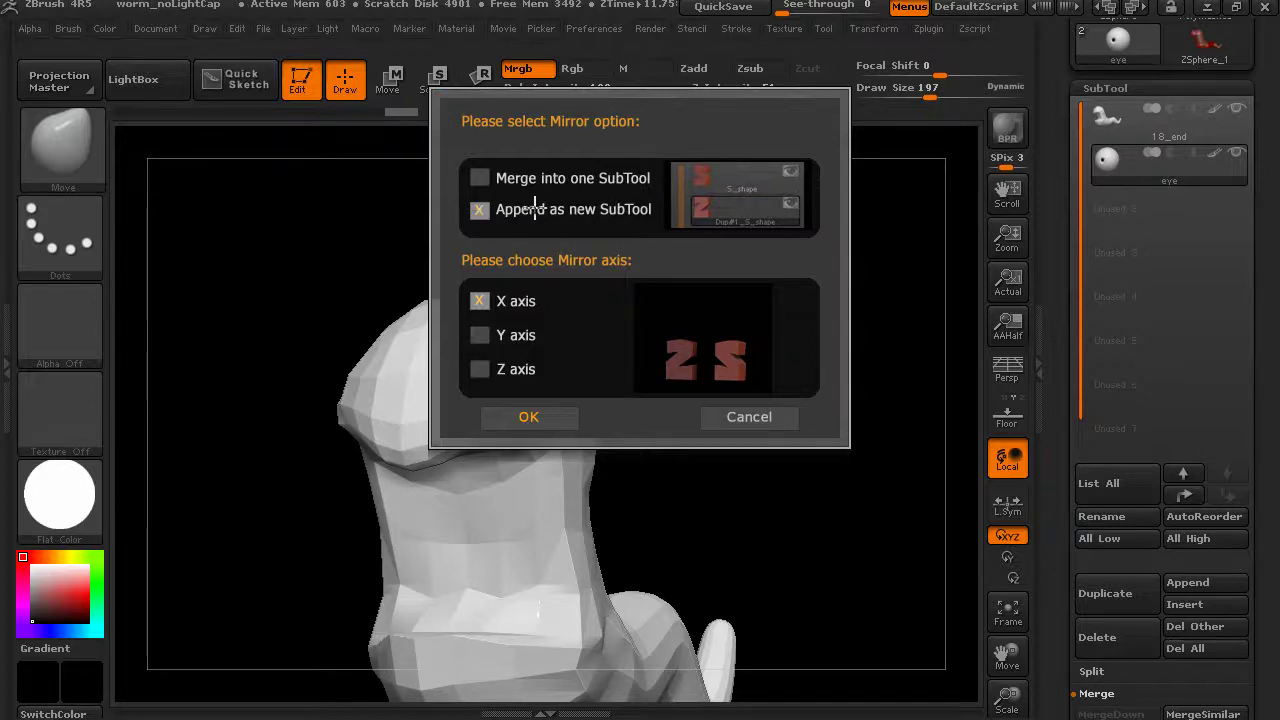
{"action": "left_click", "coordinate": [480, 335]}
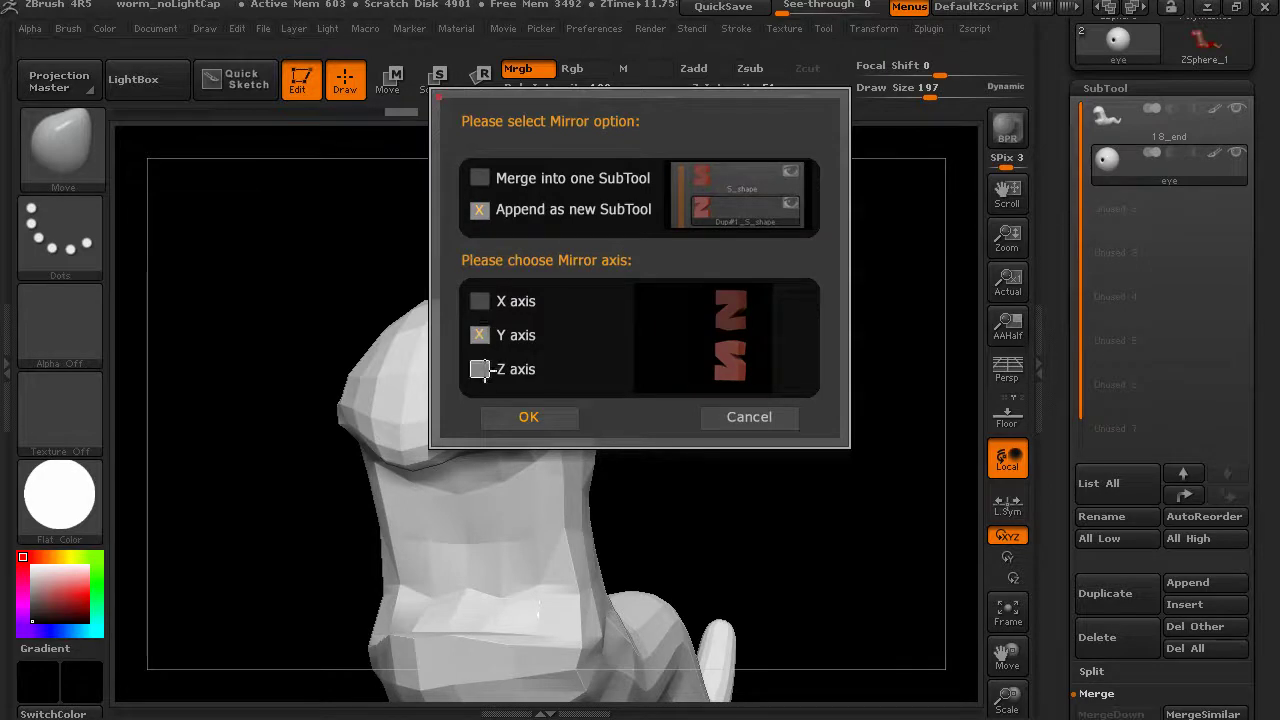
{"action": "left_click", "coordinate": [480, 369]}
{"action": "left_click", "coordinate": [480, 335]}
{"action": "left_click", "coordinate": [480, 301]}
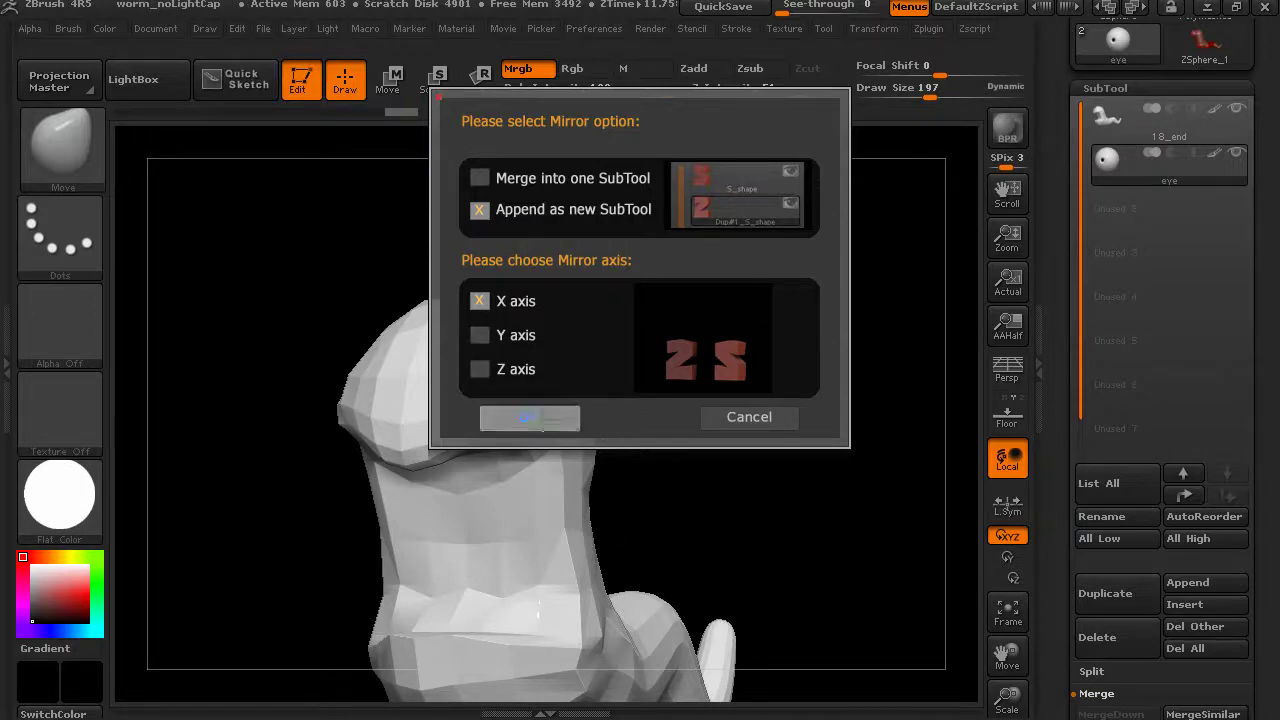
{"action": "left_click", "coordinate": [540, 419]}
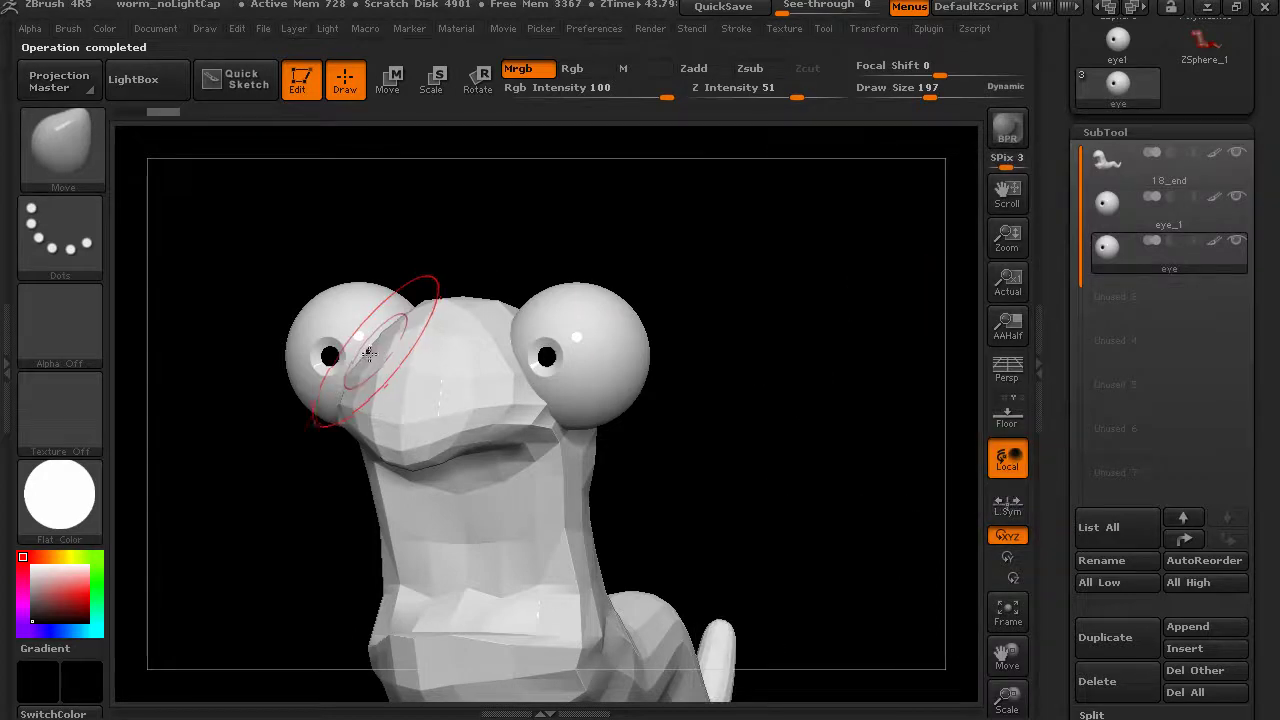
Step: Make the eye_1 subtool active and turn on perspective for the worm view
{"action": "left_click_drag", "start_coordinate": [829, 378], "coordinate": [771, 376]}
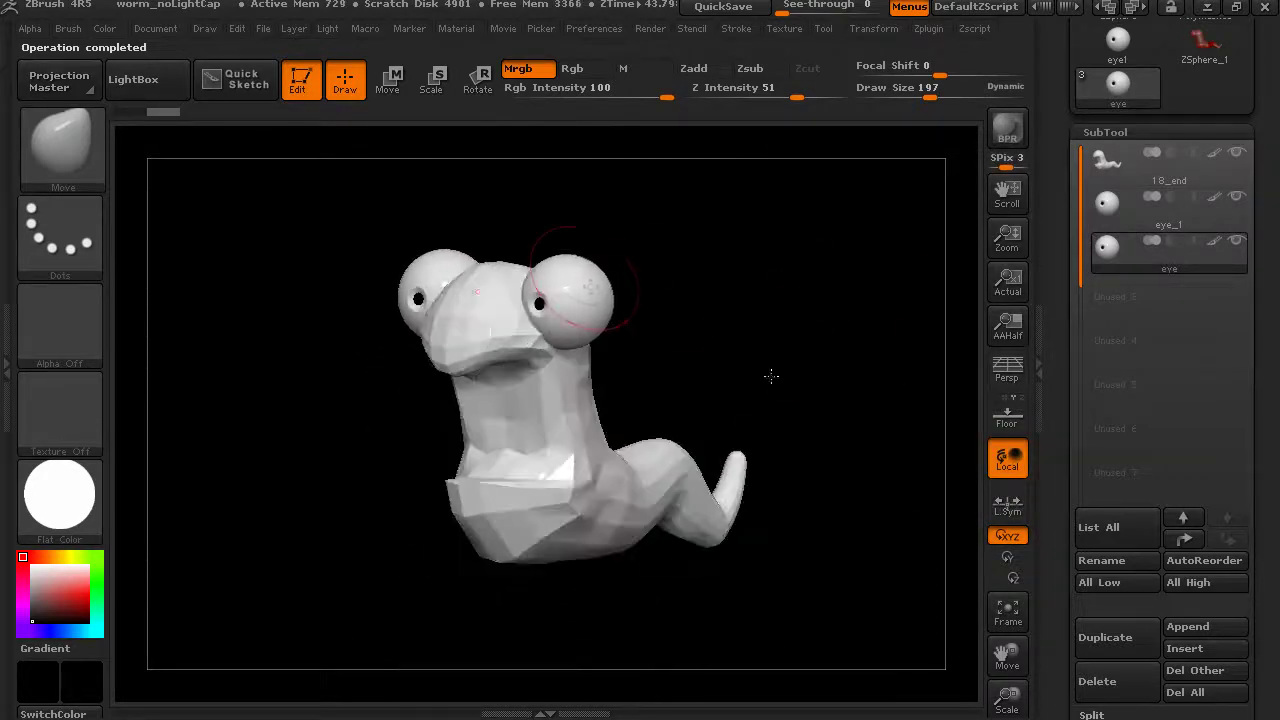
{"action": "left_click", "coordinate": [1153, 220]}
{"action": "left_click_drag", "start_coordinate": [709, 222], "coordinate": [771, 285], "text": "shift"}
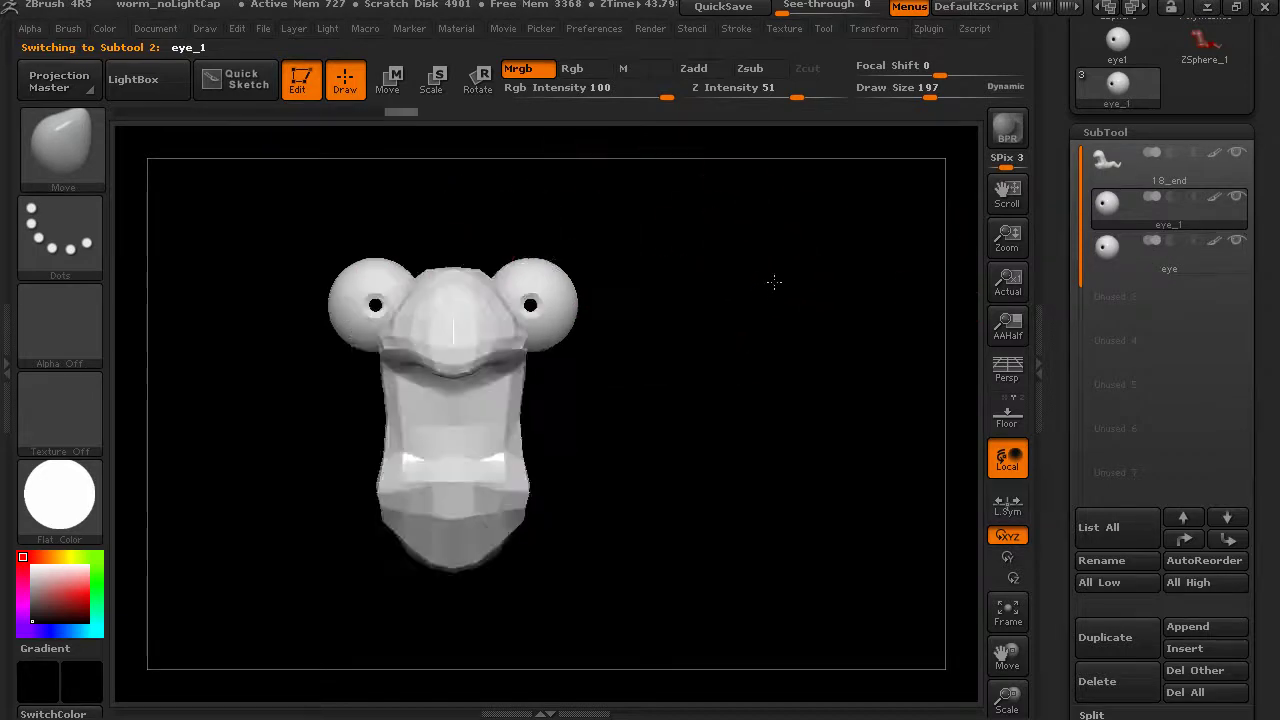
{"action": "left_click", "coordinate": [1007, 370]}
{"action": "mouse_move", "coordinate": [830, 393]}
{"action": "left_mouse_down"}
{"action": "mouse_move", "coordinate": [791, 409]}
{"action": "mouse_move", "coordinate": [829, 420]}
{"action": "mouse_move", "coordinate": [803, 406]}
{"action": "mouse_move", "coordinate": [802, 429]}
{"action": "mouse_move", "coordinate": [826, 417]}
{"action": "mouse_move", "coordinate": [823, 400]}
{"action": "left_mouse_up"}
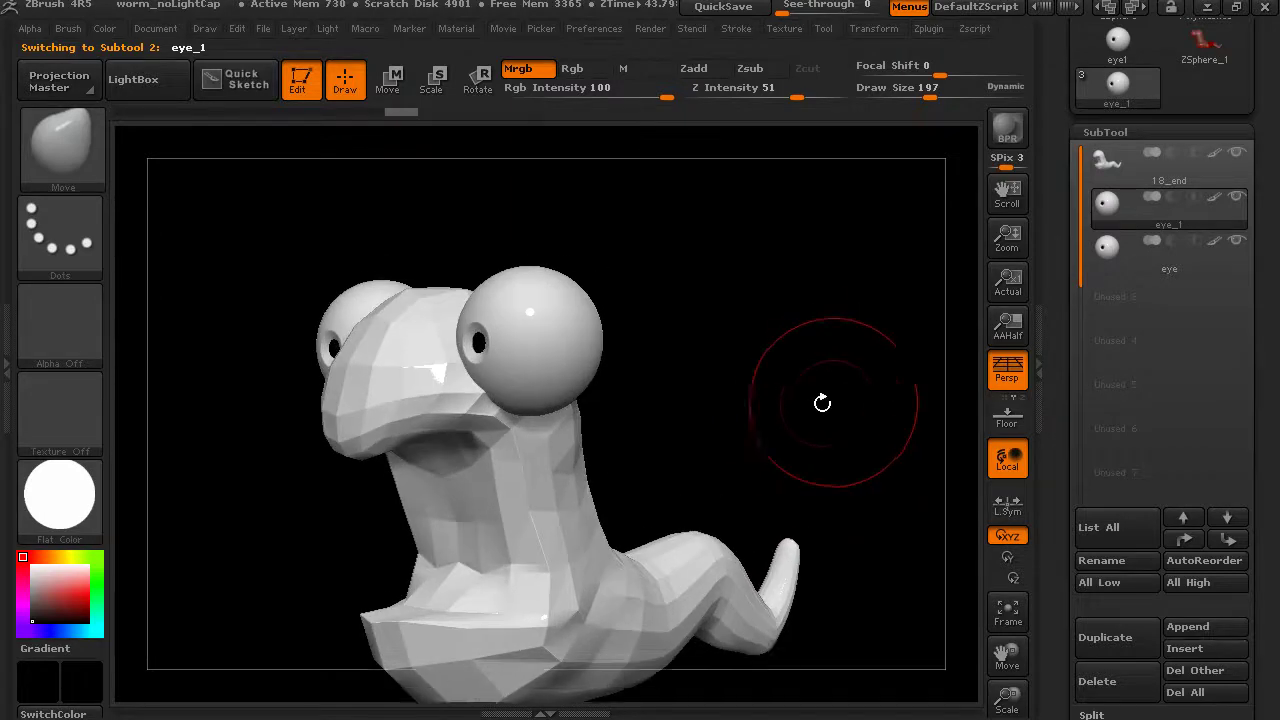
{"action": "left_click", "coordinate": [1145, 255]}
{"action": "left_click", "coordinate": [1141, 215]}
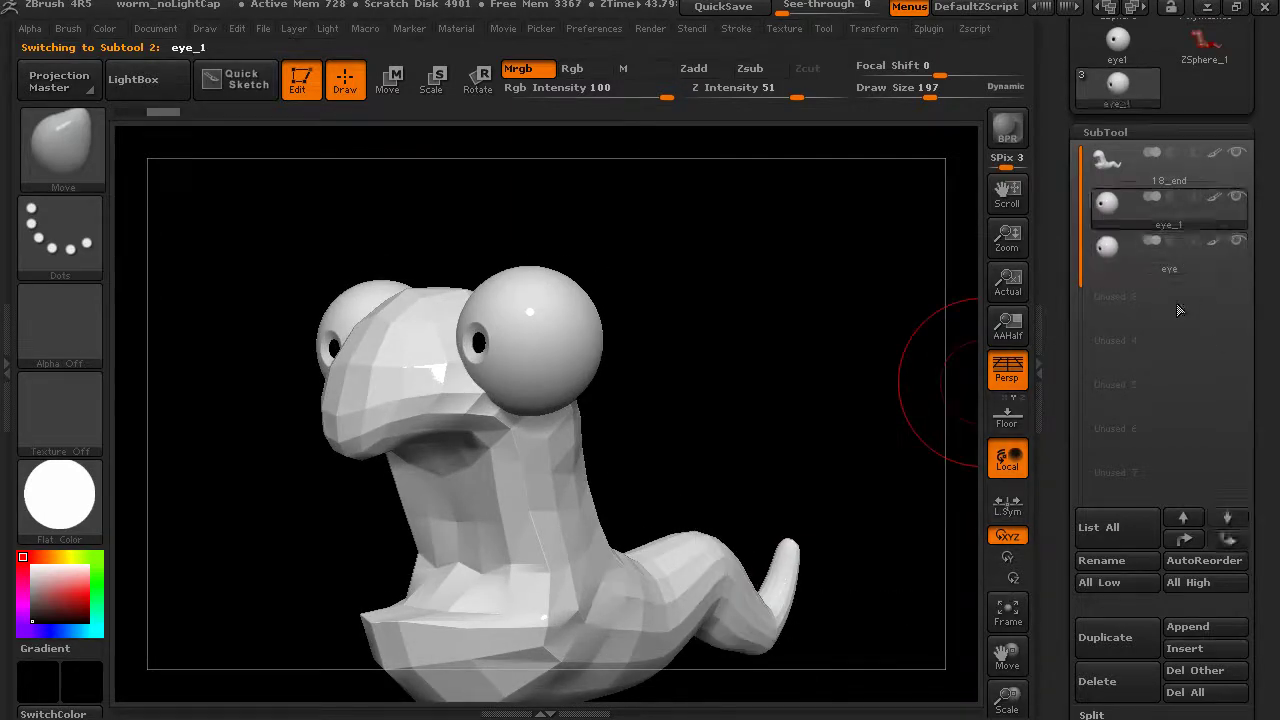
Step: Hide every subtool except eye_1 using the subtool visibility toggles, and show them all again
{"action": "mouse_move", "coordinate": [1190, 217]}
{"action": "left_click", "coordinate": [1237, 198]}
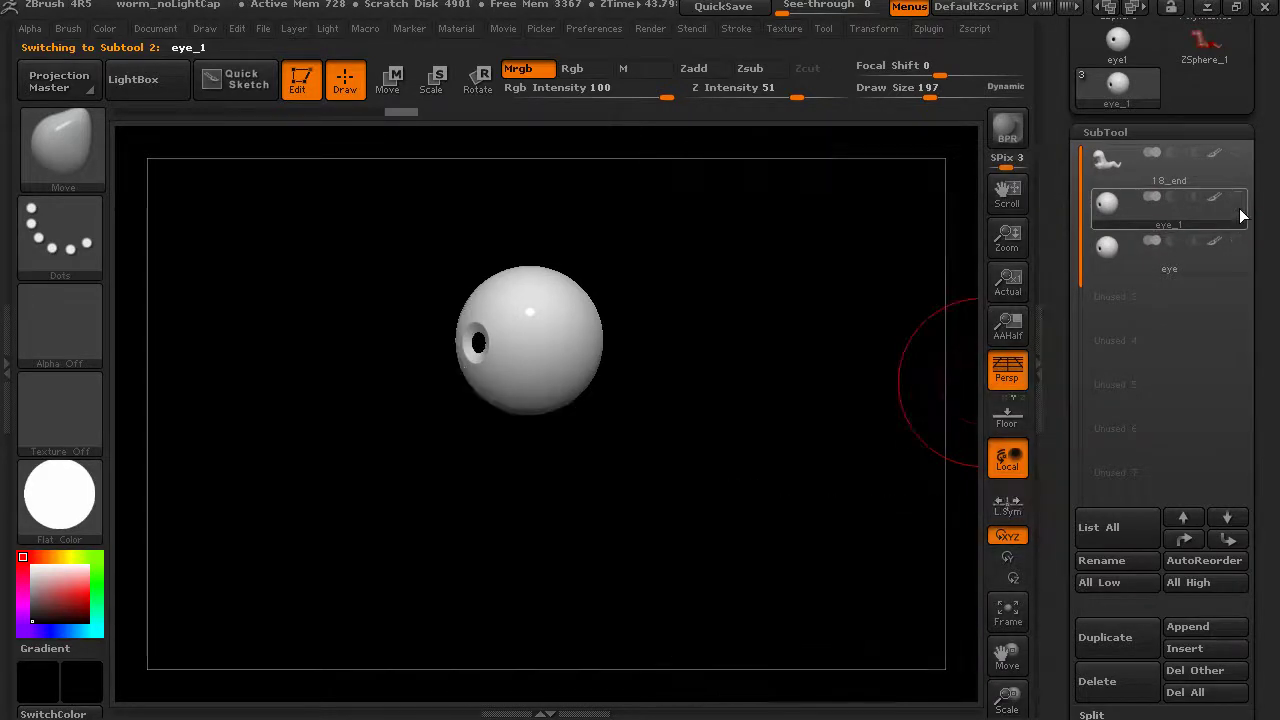
{"action": "left_click", "coordinate": [1237, 198]}
{"action": "mouse_move", "coordinate": [1122, 216]}
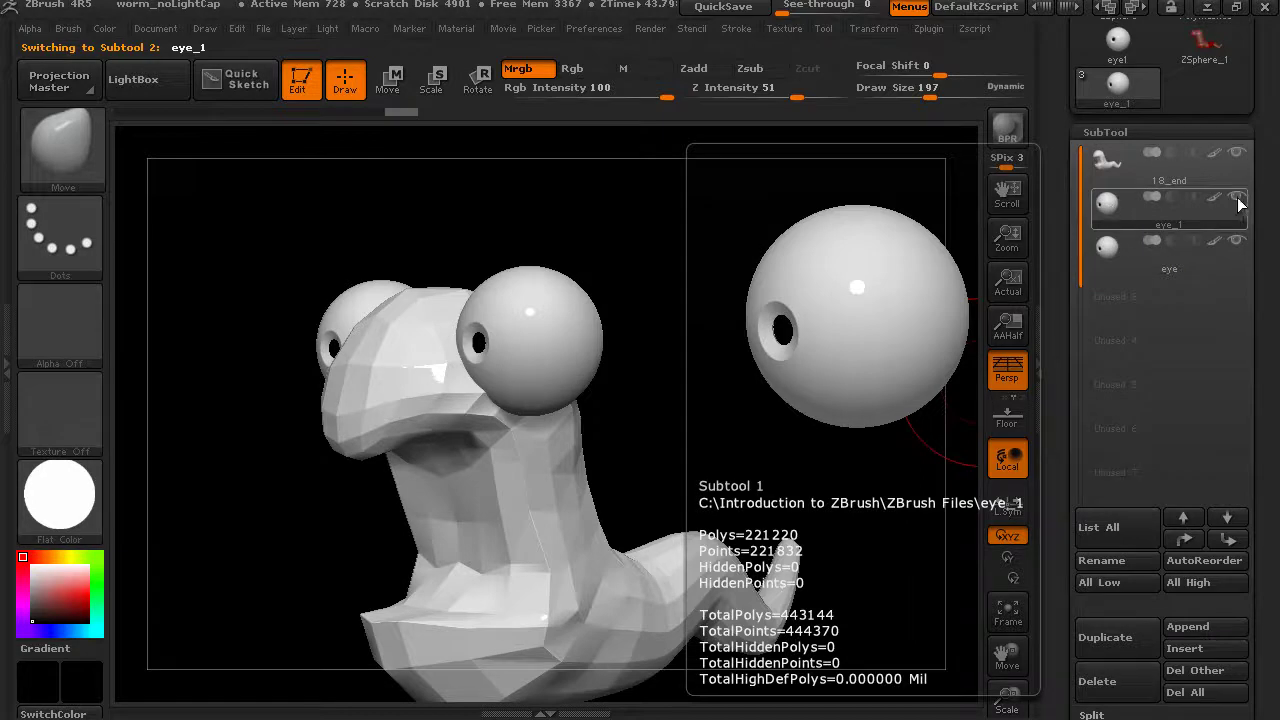
{"action": "left_click", "coordinate": [1238, 199]}
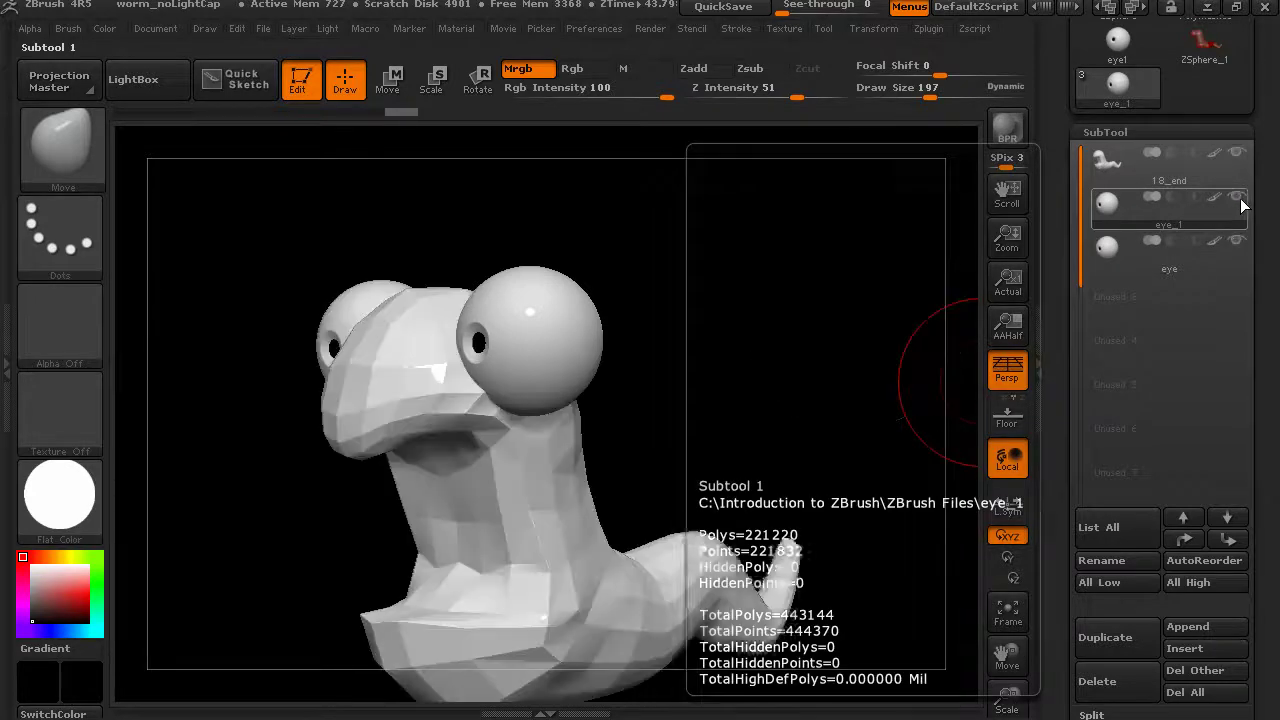
{"action": "left_click", "coordinate": [1240, 266]}
{"action": "left_click", "coordinate": [1238, 246]}
{"action": "left_click", "coordinate": [1240, 251]}
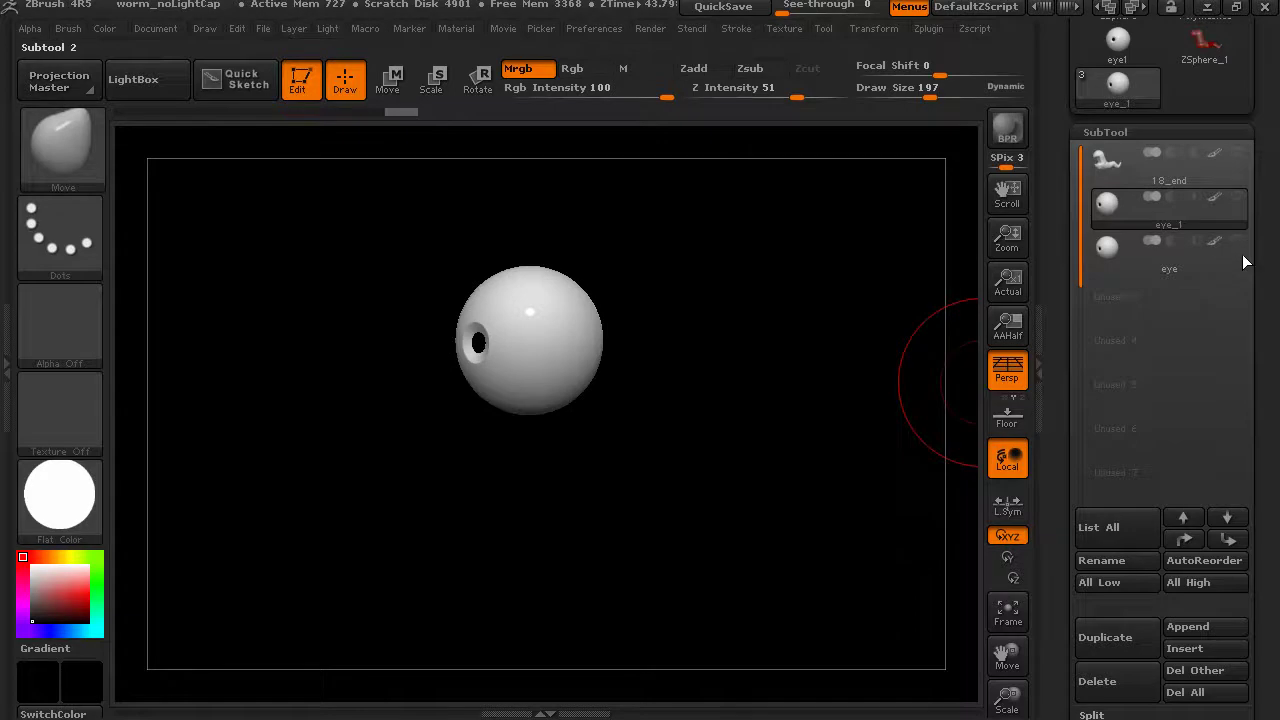
{"action": "left_click", "coordinate": [1238, 197]}
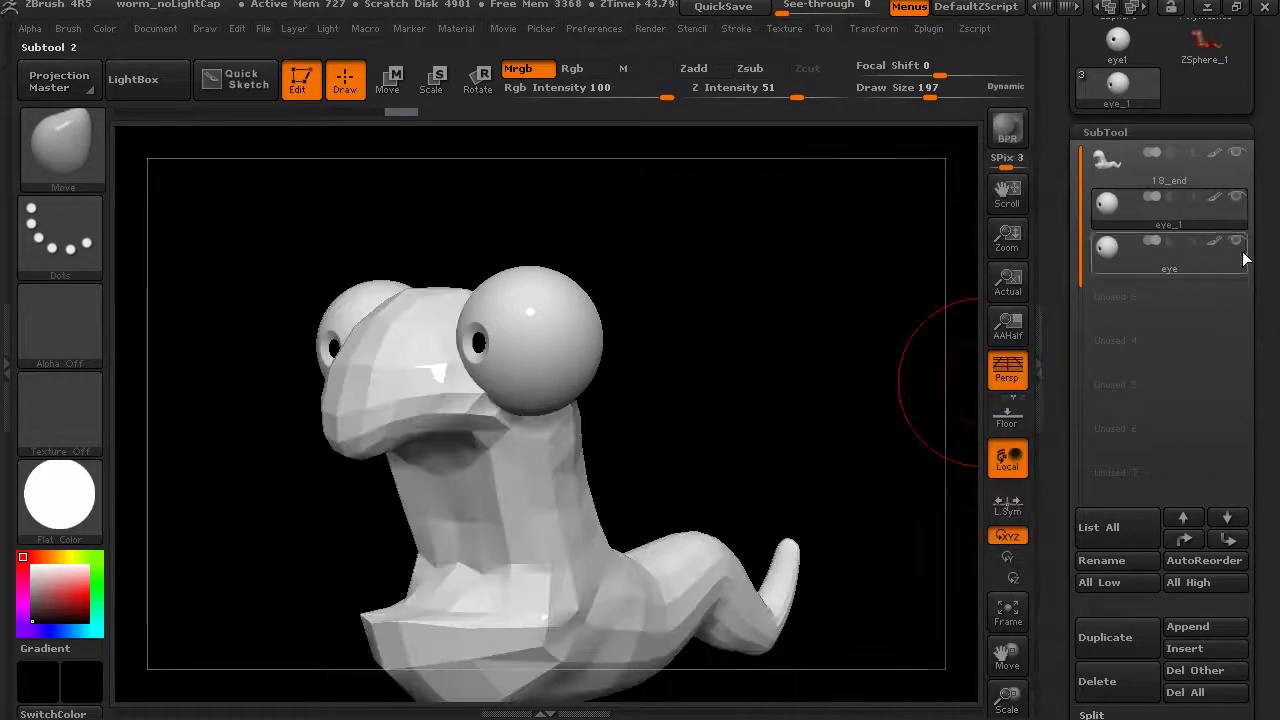
Step: Isolate the active eye with Solo mode, switch between the two eye subtools, and turn Solo off
{"action": "left_click", "coordinate": [884, 33]}
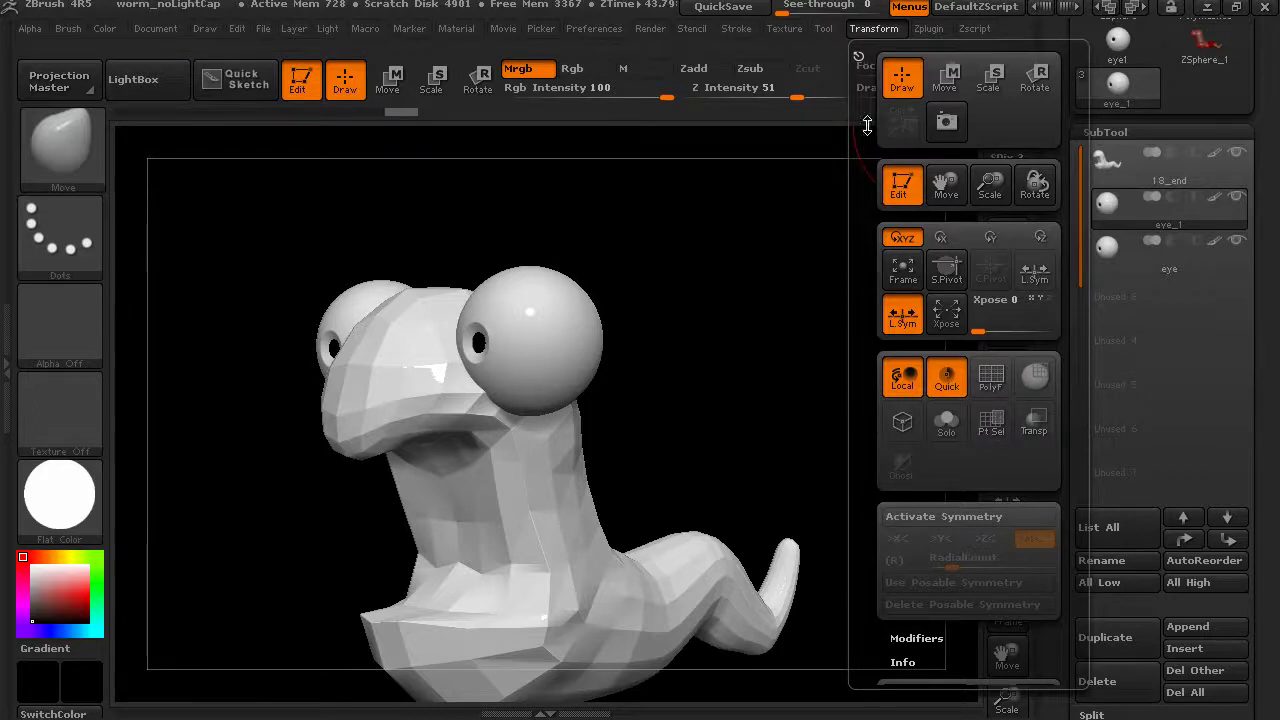
{"action": "left_click", "coordinate": [940, 437]}
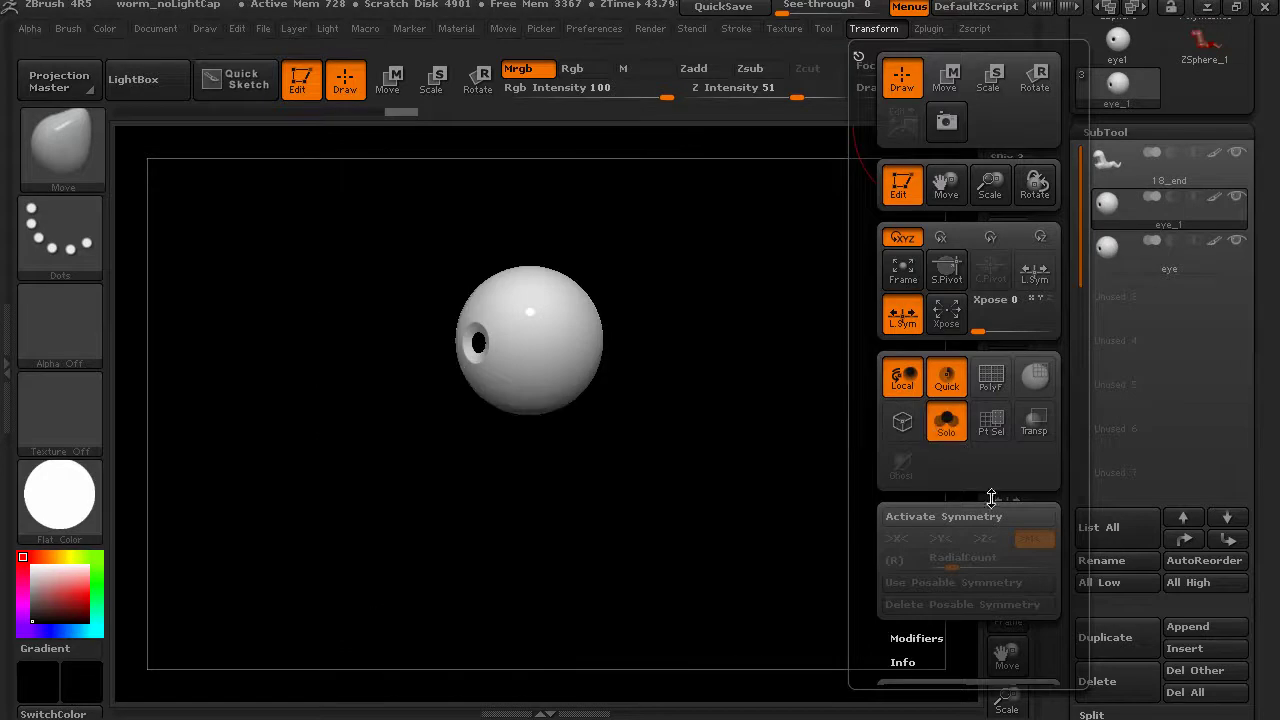
{"action": "left_click", "coordinate": [1165, 268]}
{"action": "left_click", "coordinate": [1138, 226]}
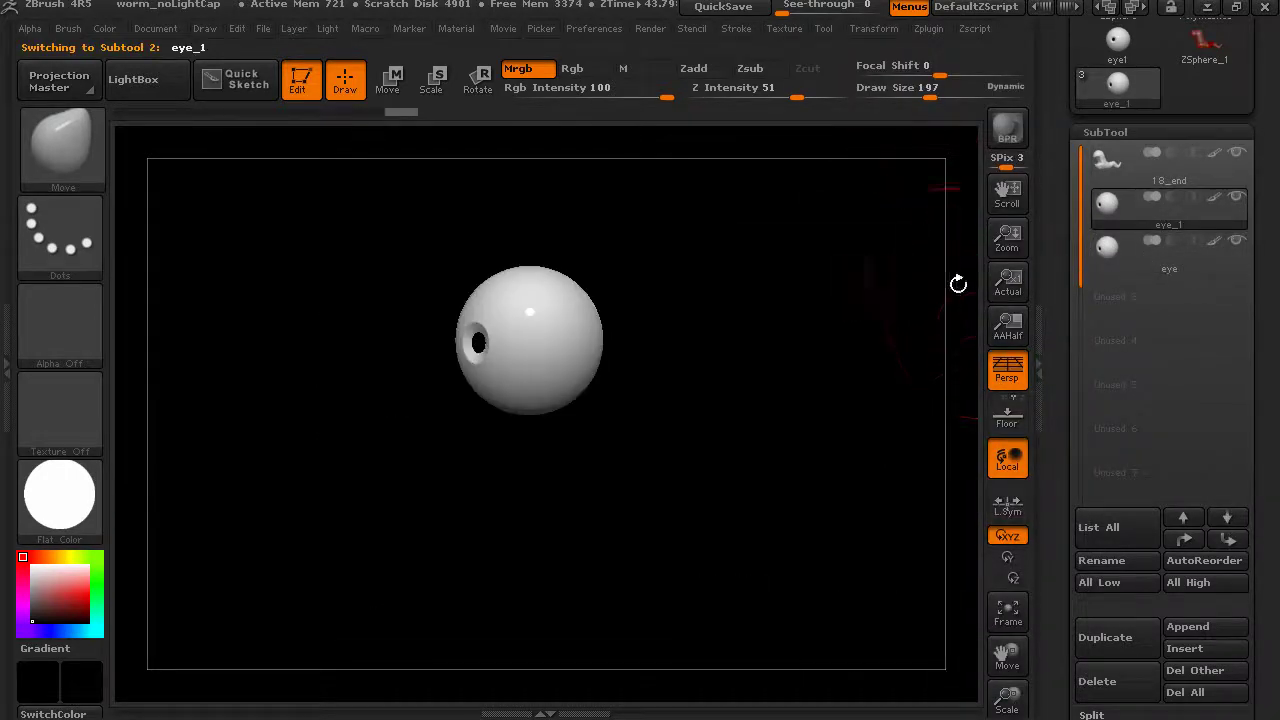
{"action": "left_click", "coordinate": [873, 28]}
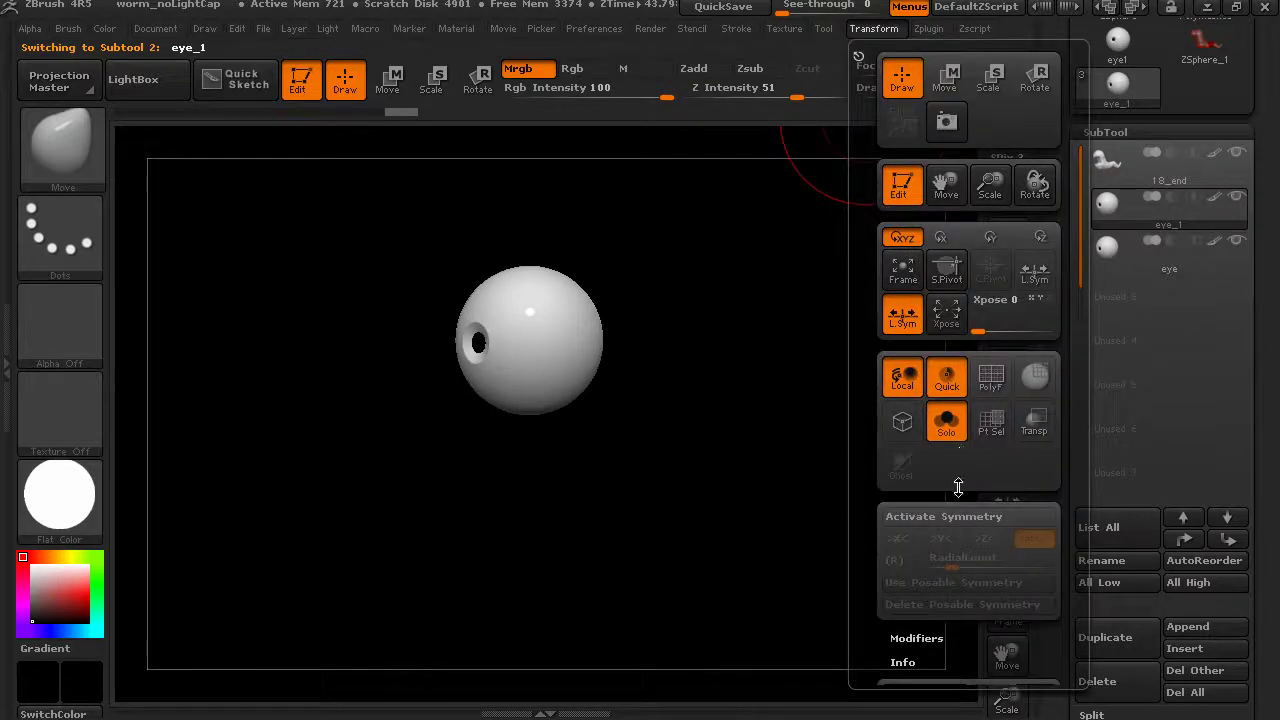
{"action": "left_click", "coordinate": [947, 422]}
{"action": "left_click_drag", "start_coordinate": [766, 383], "coordinate": [837, 374]}
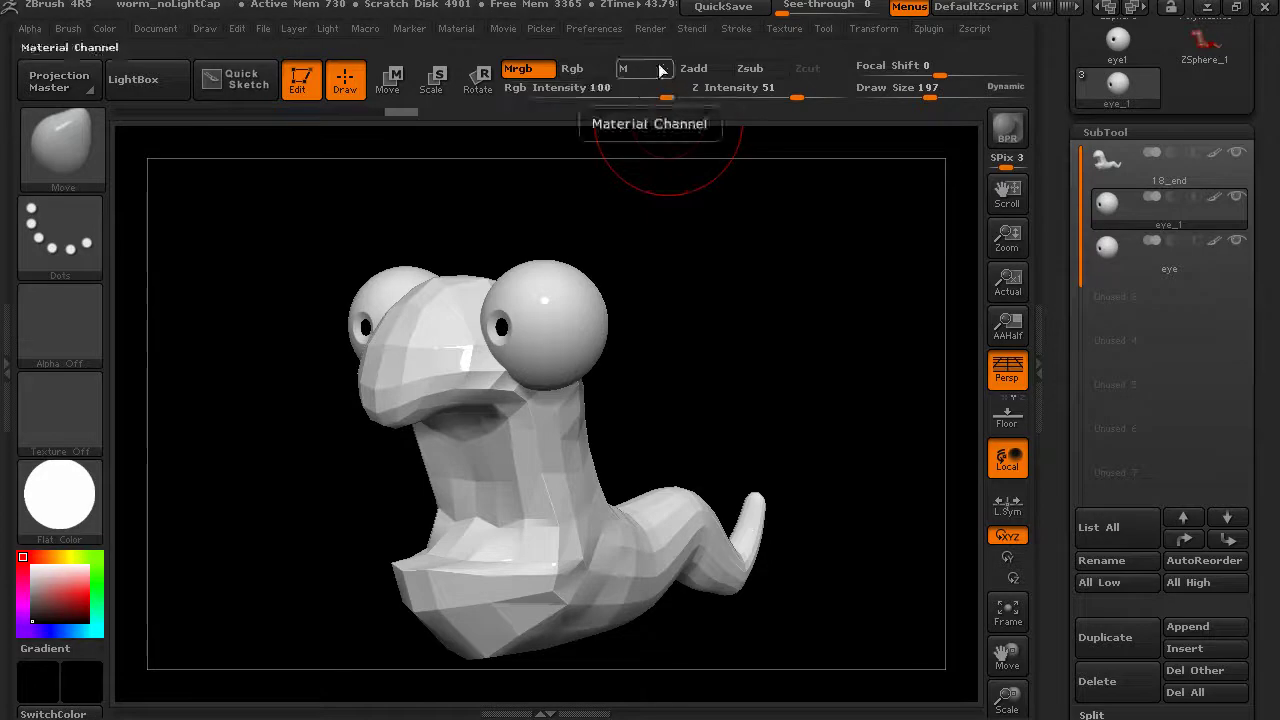
Step: Enable the Allow Click To Solo option in the Edit preferences and try it on the empty canvas
{"action": "left_click", "coordinate": [594, 28]}
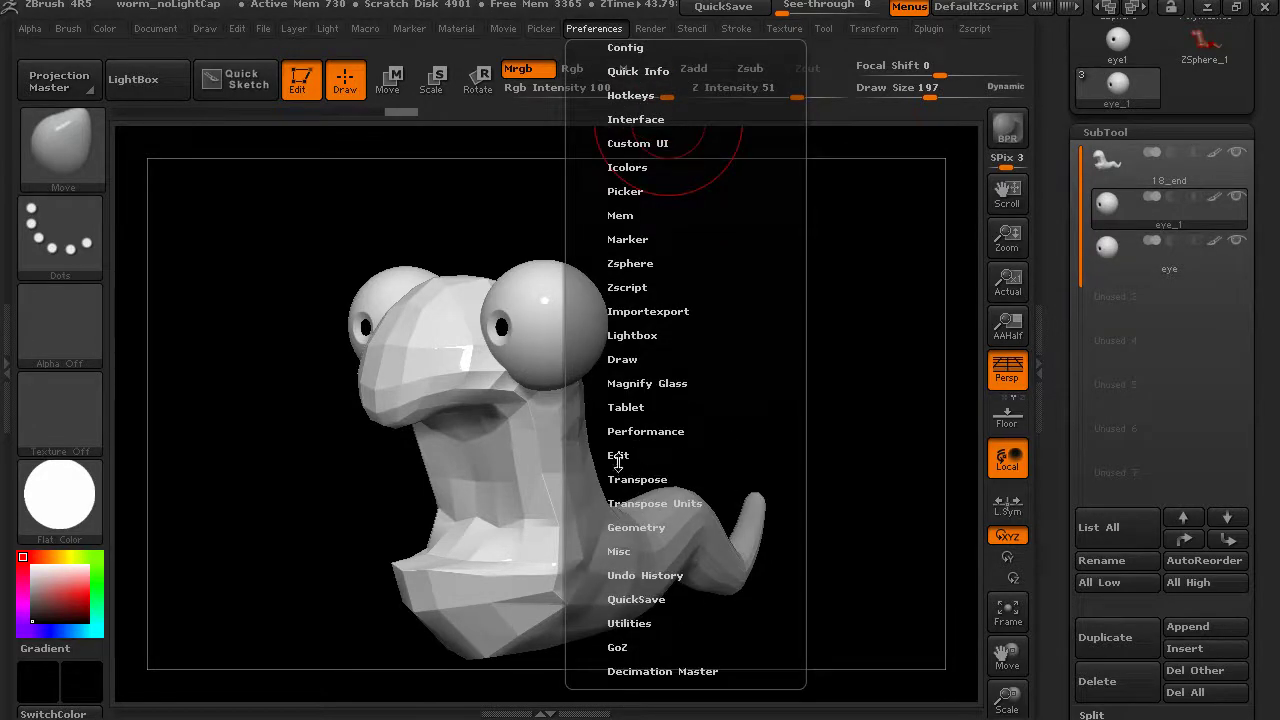
{"action": "left_click", "coordinate": [625, 455]}
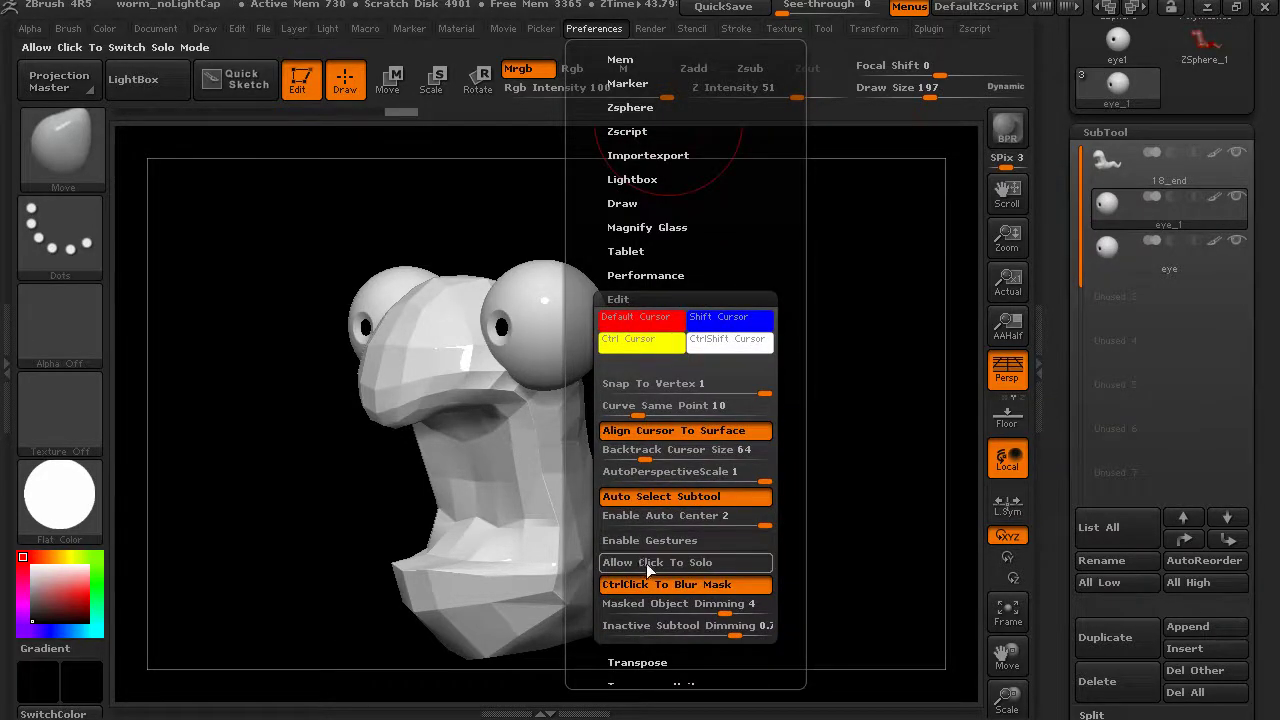
{"action": "left_click", "coordinate": [648, 568]}
{"action": "left_click", "coordinate": [787, 404]}
{"action": "left_click", "coordinate": [788, 405]}
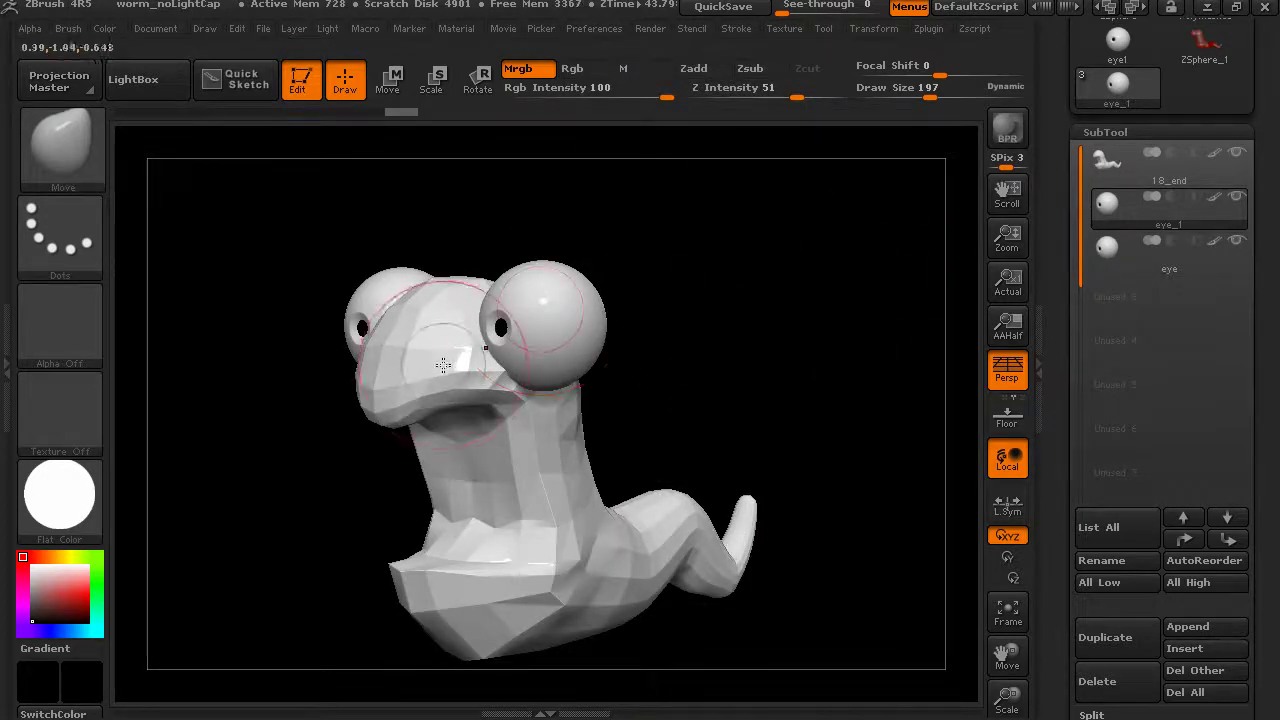
{"action": "mouse_move", "coordinate": [813, 343]}
{"action": "left_mouse_down"}
{"action": "mouse_move", "coordinate": [766, 374]}
{"action": "mouse_move", "coordinate": [797, 329]}
{"action": "left_mouse_up"}
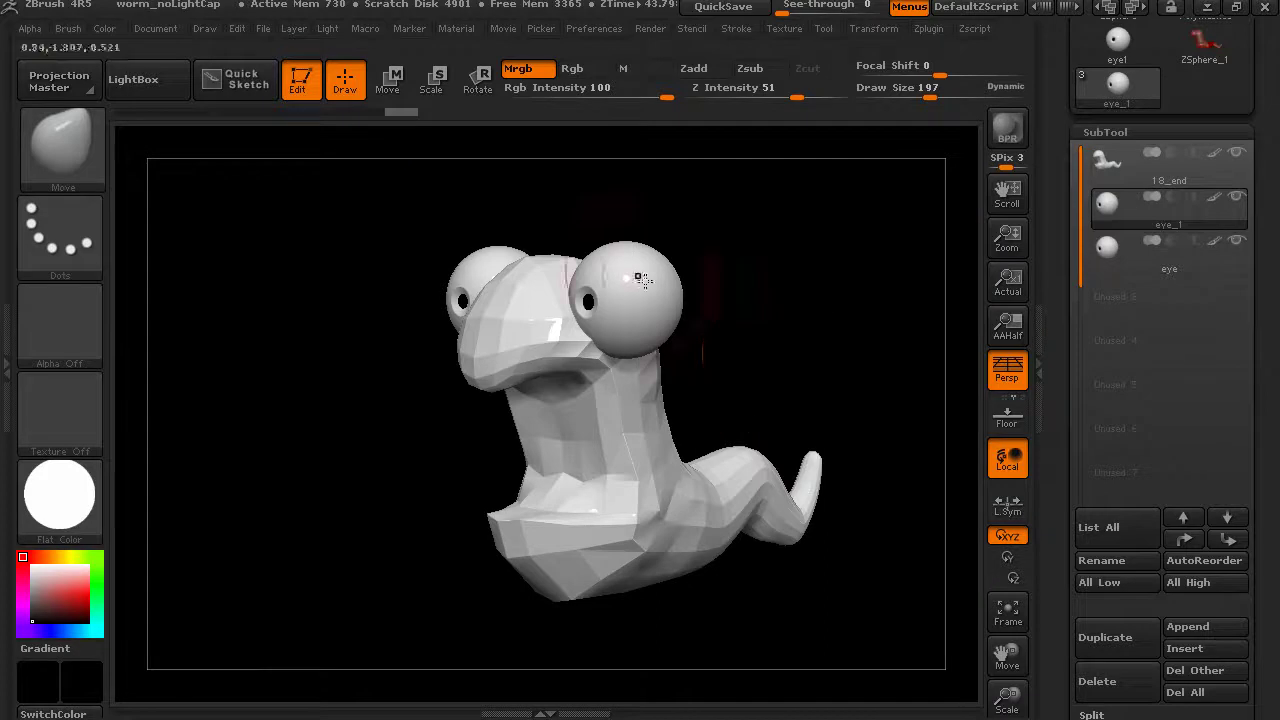
{"action": "mouse_move", "coordinate": [723, 423]}
{"action": "left_mouse_down"}
{"action": "mouse_move", "coordinate": [791, 366]}
{"action": "mouse_move", "coordinate": [578, 355]}
{"action": "left_mouse_up"}
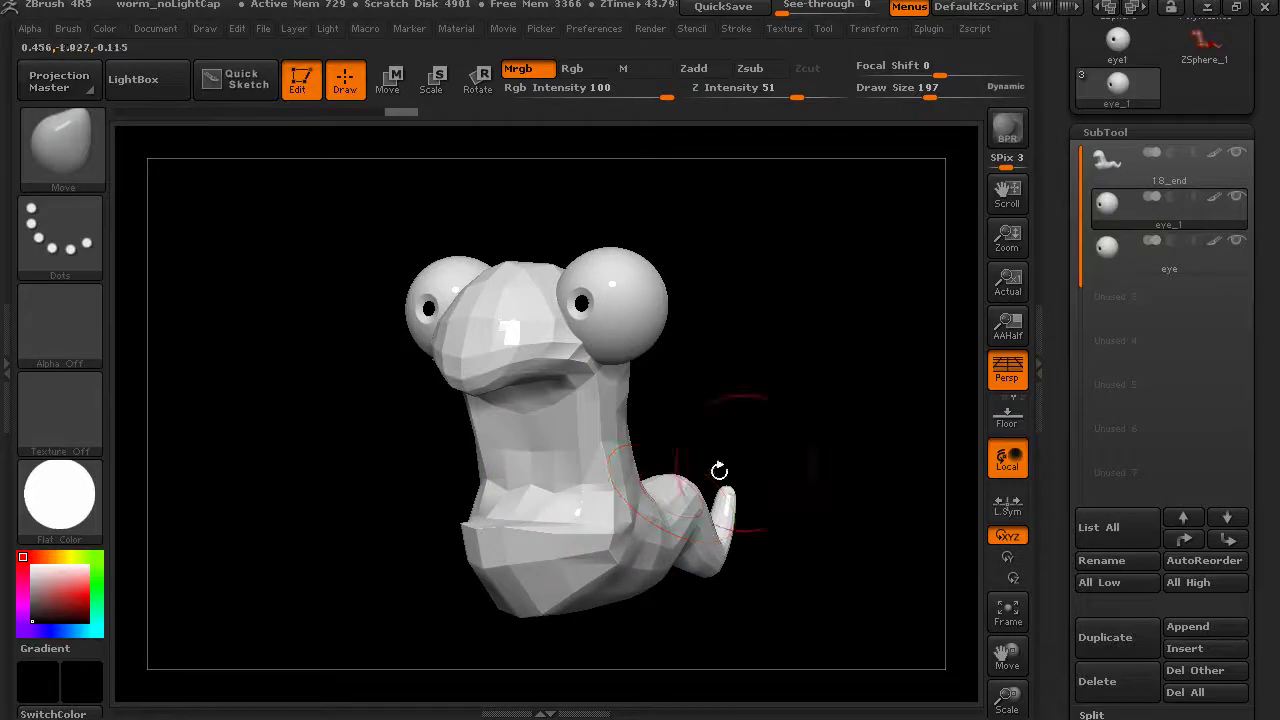
Step: Switch the active subtool between 18_end and eye_1, first from the subtool list and again by picking them on the model
{"action": "left_click", "coordinate": [1160, 176]}
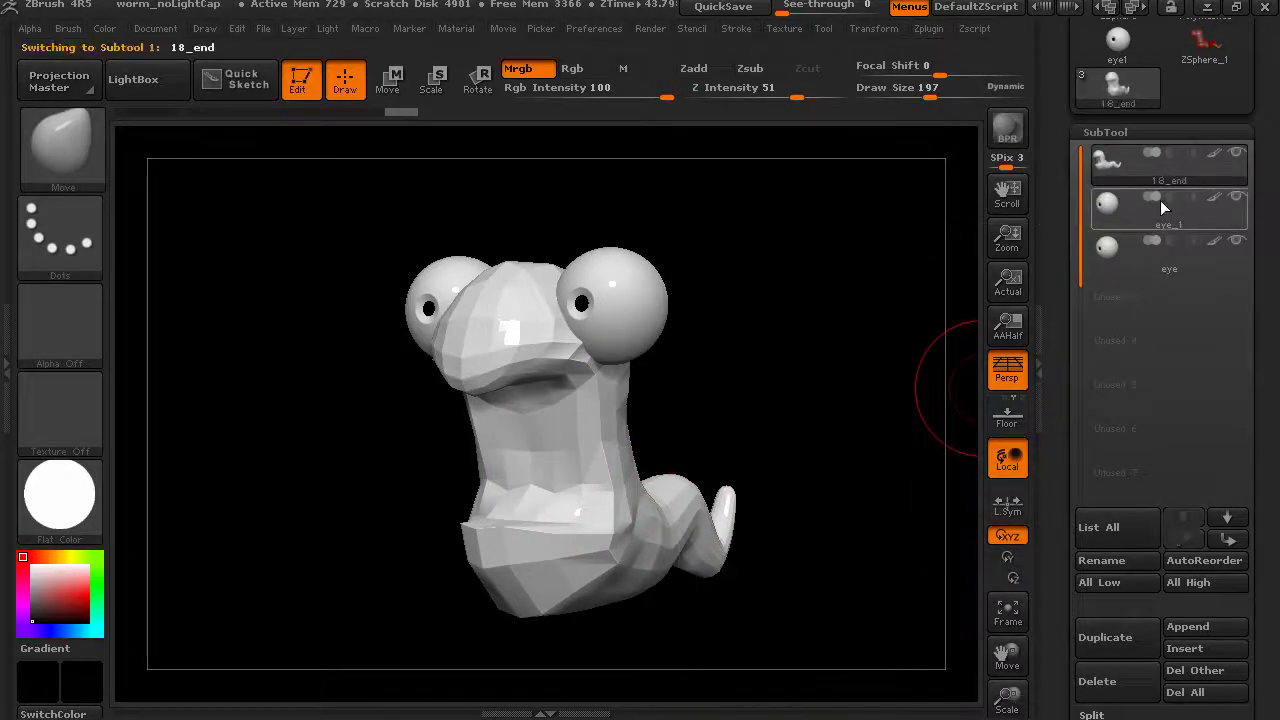
{"action": "left_click", "coordinate": [1160, 222]}
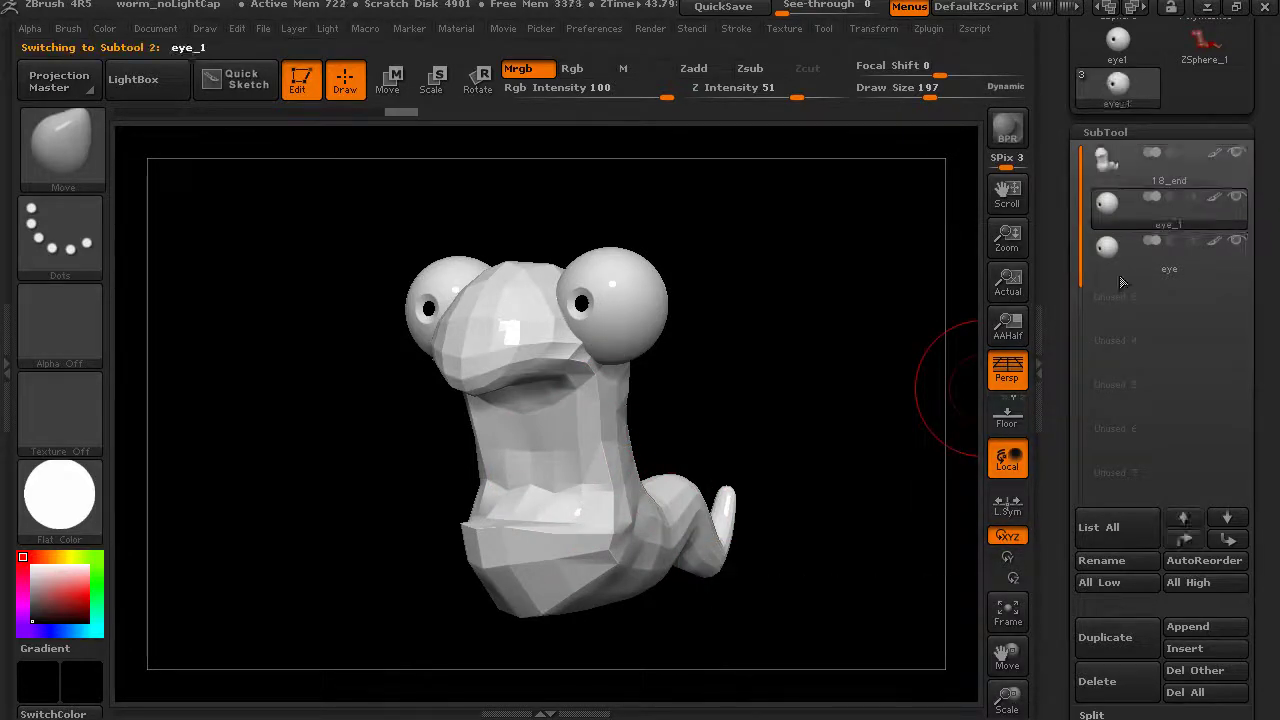
{"action": "left_click", "coordinate": [590, 511], "text": "alt"}
{"action": "mouse_move", "coordinate": [1064, 184]}
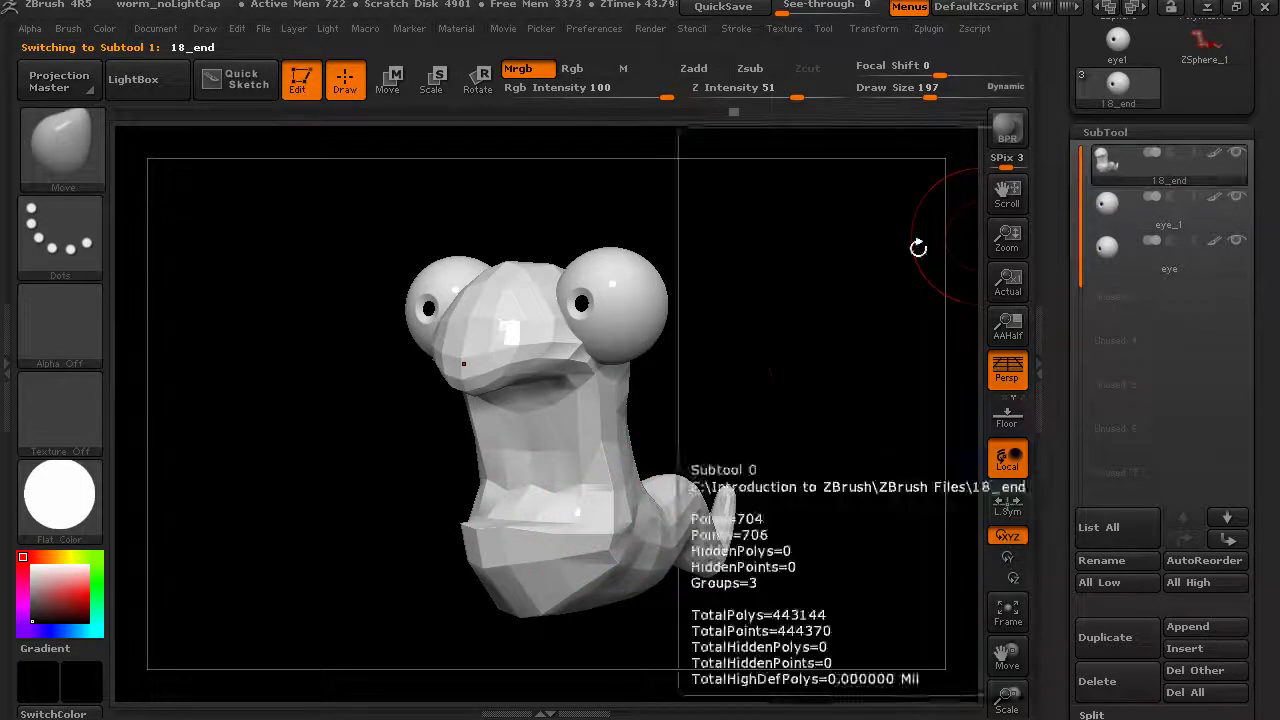
{"action": "mouse_move", "coordinate": [670, 455]}
{"action": "left_mouse_down"}
{"action": "mouse_move", "coordinate": [771, 537]}
{"action": "mouse_move", "coordinate": [839, 403]}
{"action": "mouse_move", "coordinate": [814, 400]}
{"action": "mouse_move", "coordinate": [849, 386]}
{"action": "mouse_move", "coordinate": [786, 449]}
{"action": "mouse_move", "coordinate": [804, 409]}
{"action": "mouse_move", "coordinate": [855, 387]}
{"action": "mouse_move", "coordinate": [823, 357]}
{"action": "mouse_move", "coordinate": [849, 374]}
{"action": "mouse_move", "coordinate": [846, 363]}
{"action": "left_mouse_up"}
{"action": "left_click", "coordinate": [640, 296], "text": "alt"}
{"action": "left_click_drag", "start_coordinate": [760, 397], "coordinate": [793, 442]}
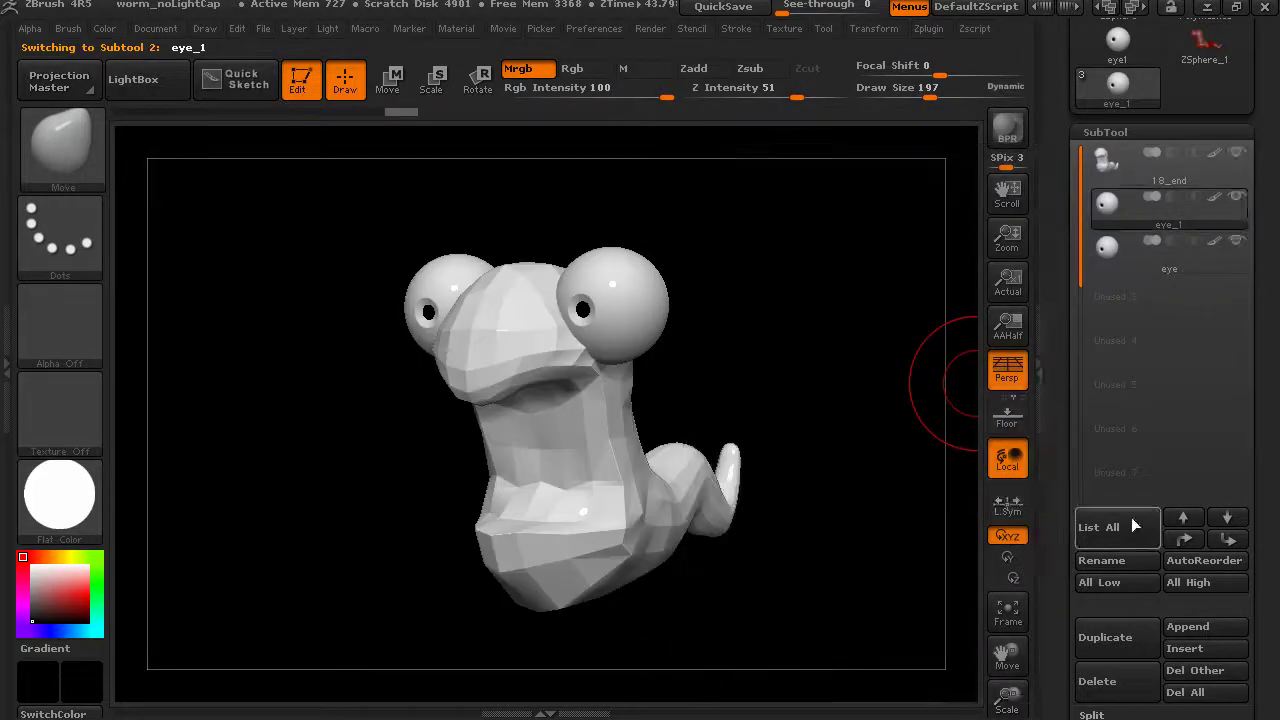
Step: Rename the eye_1 subtool as Eye-lf
{"action": "left_click", "coordinate": [1120, 561]}
{"action": "type", "text": "eye-lf"}
{"action": "key", "text": "Return"}
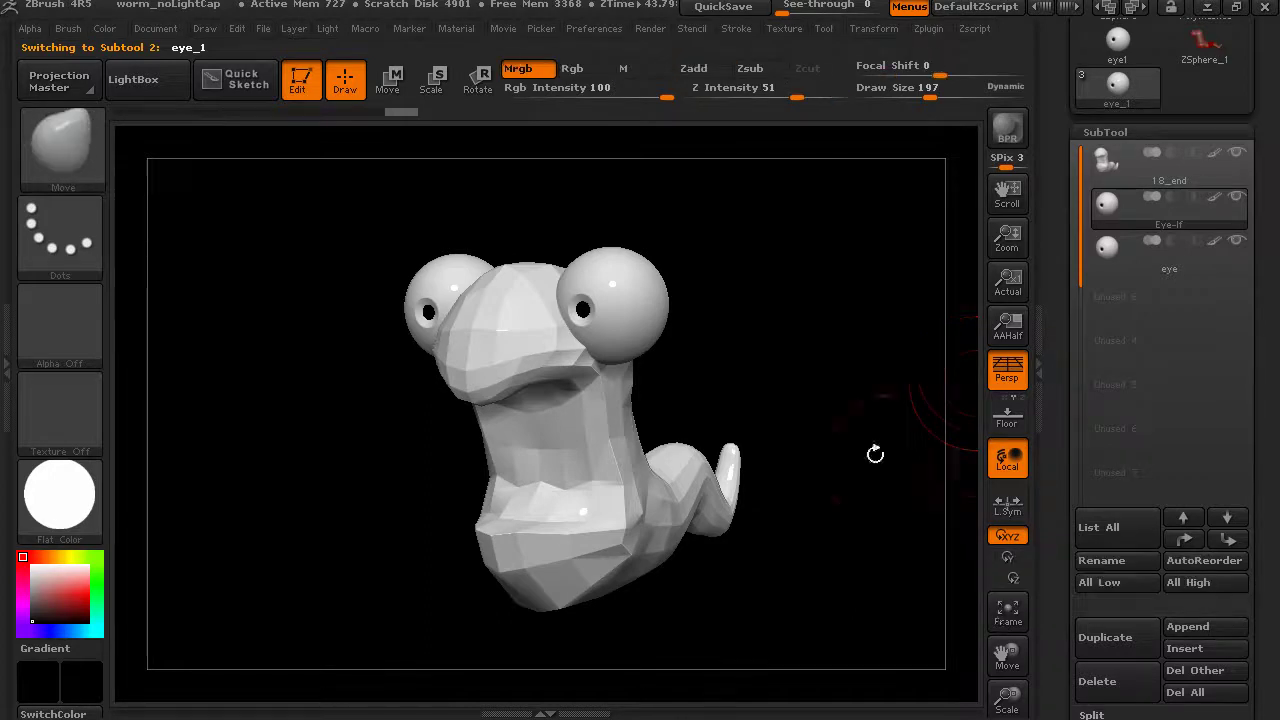
Step: Rename the remaining eye subtool as Eye-rt and make Eye-lf the active subtool
{"action": "left_click", "coordinate": [1139, 266]}
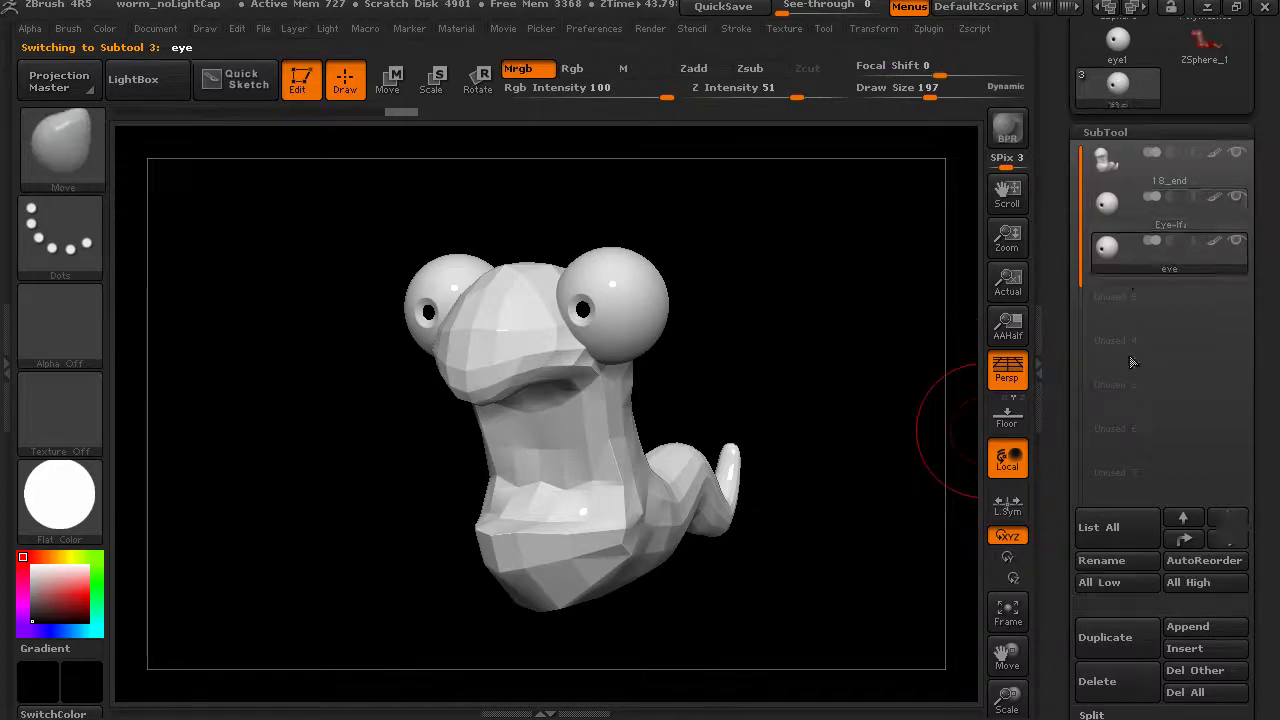
{"action": "left_click", "coordinate": [1099, 561]}
{"action": "type", "text": "Eye-rf"}
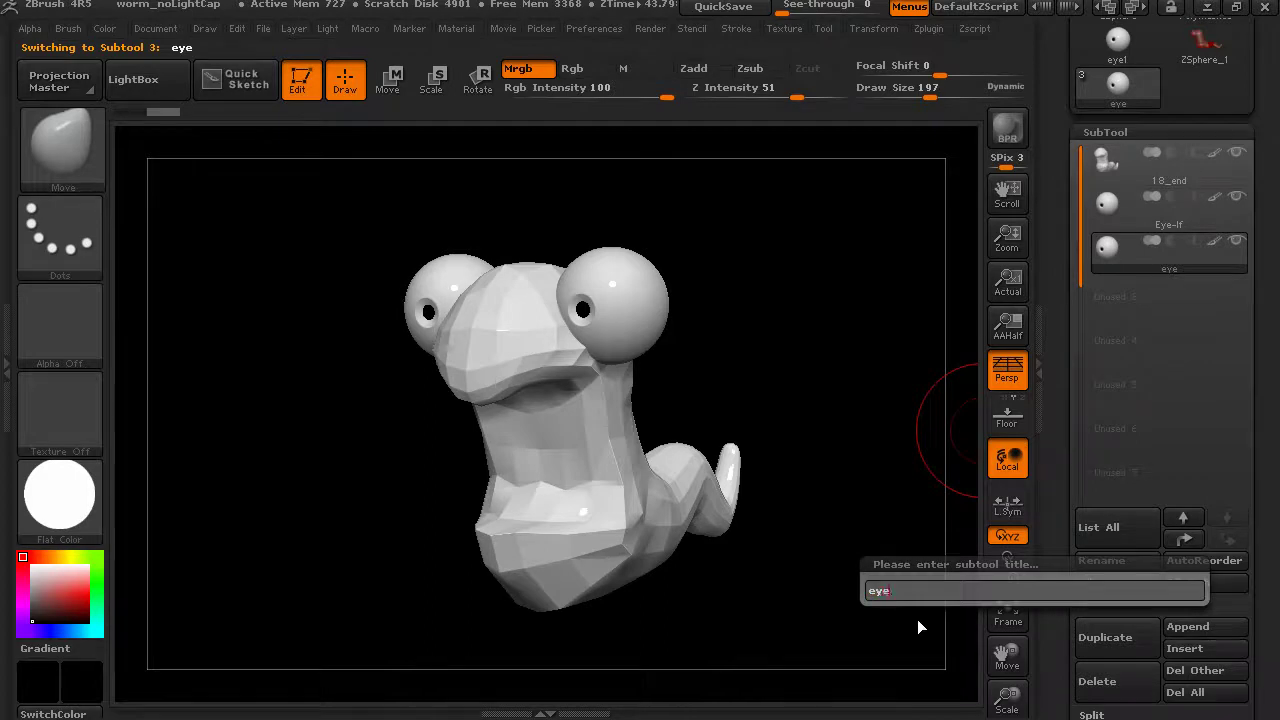
{"action": "key", "text": "Return"}
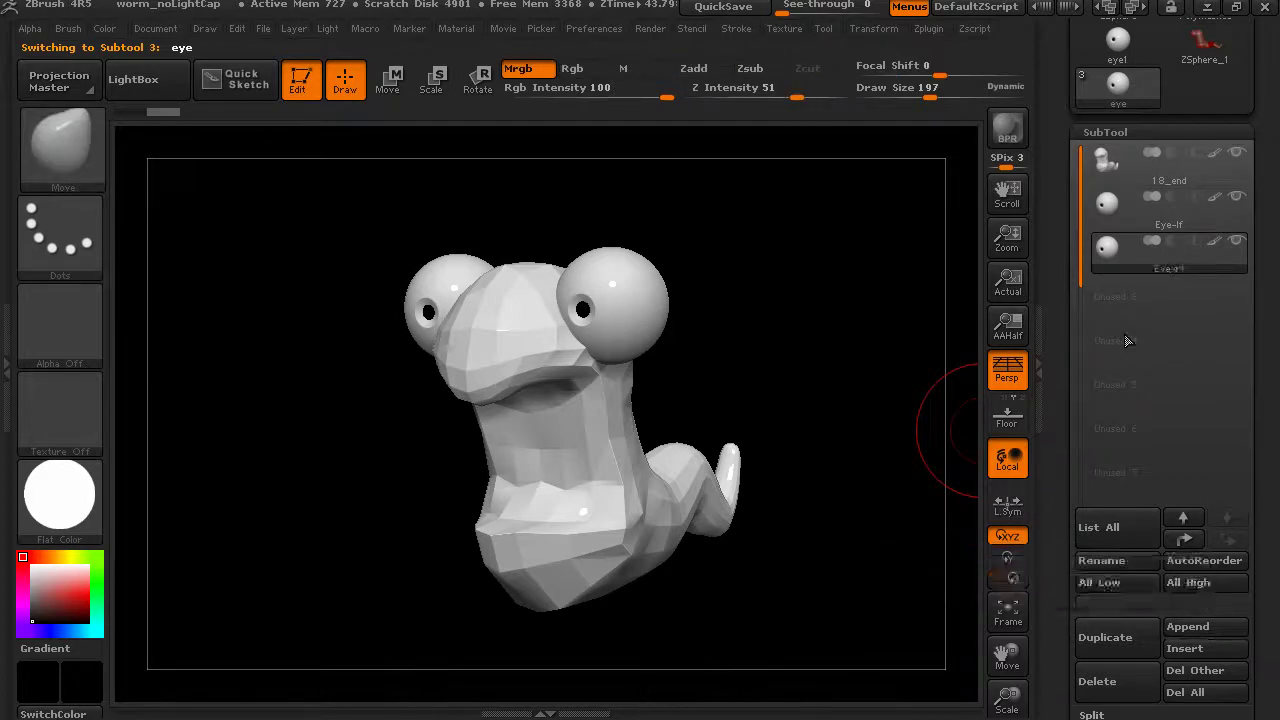
{"action": "left_click", "coordinate": [1150, 221]}
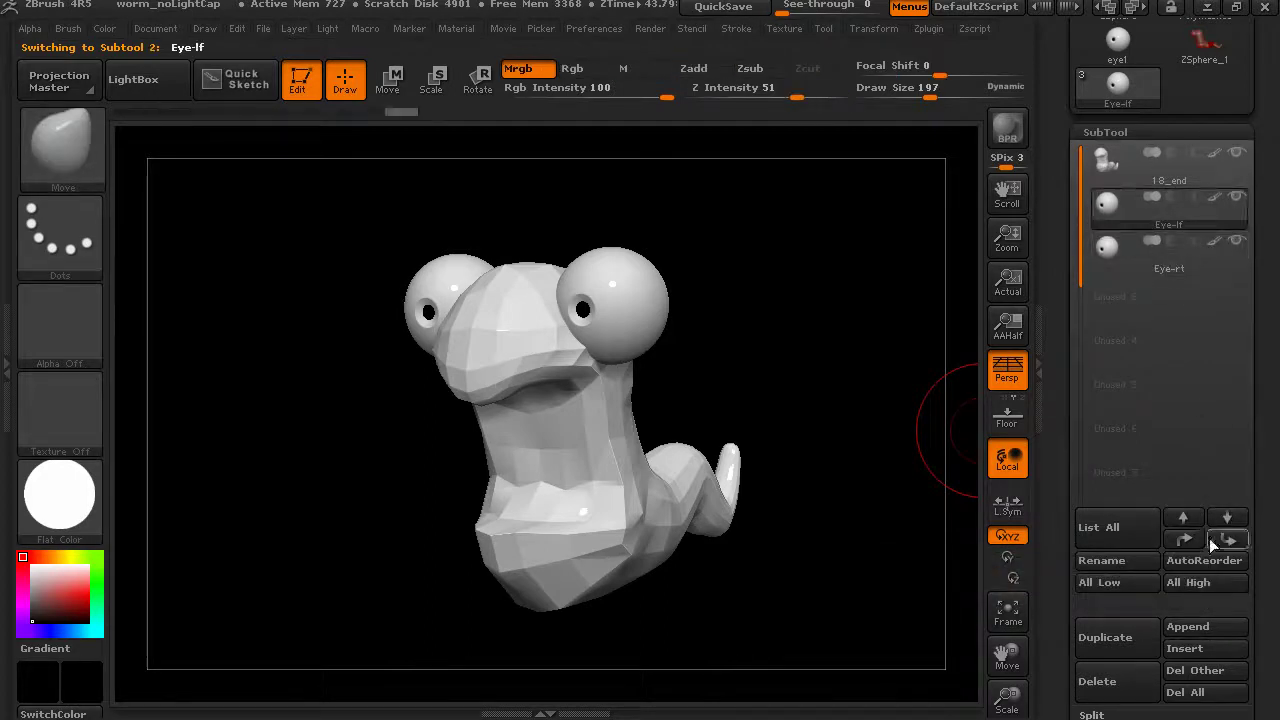
Step: Move the Eye-lf subtool below Eye-rt in the subtool order and check the worm from the front
{"action": "left_click", "coordinate": [1229, 539]}
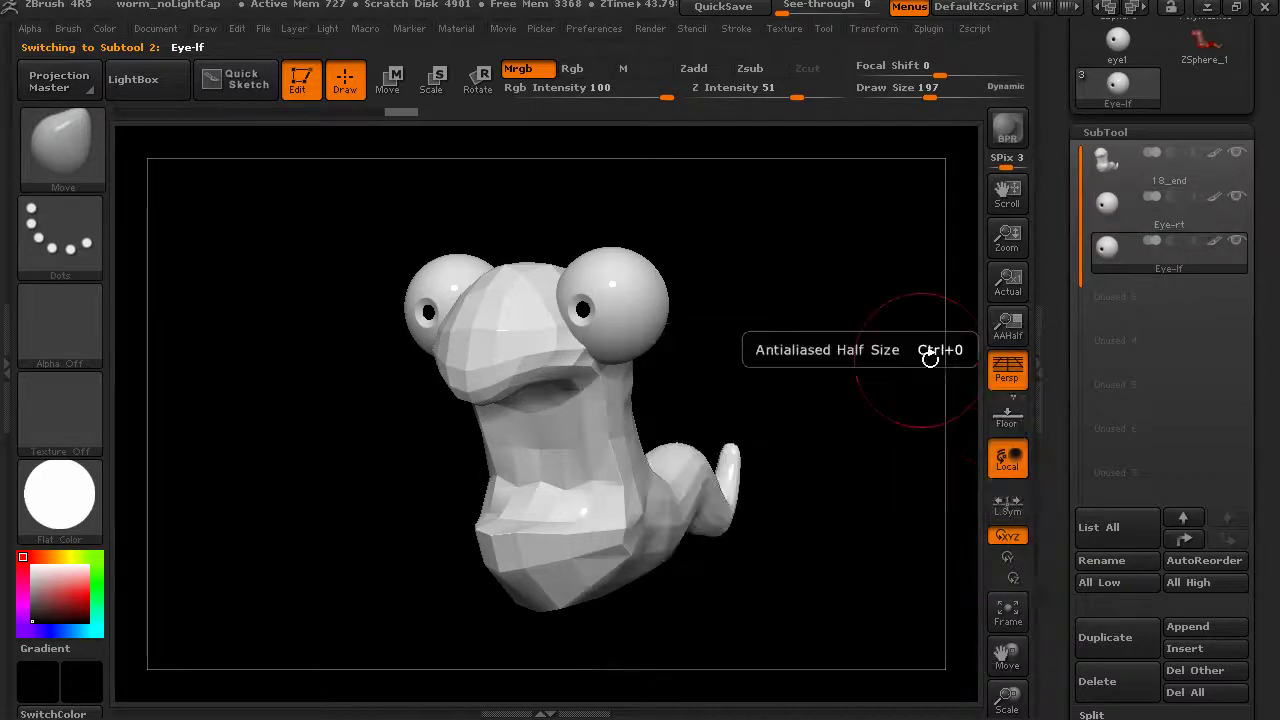
{"action": "left_click_drag", "start_coordinate": [872, 437], "coordinate": [908, 436]}
{"action": "left_click_drag", "start_coordinate": [1068, 280], "coordinate": [1077, 461]}
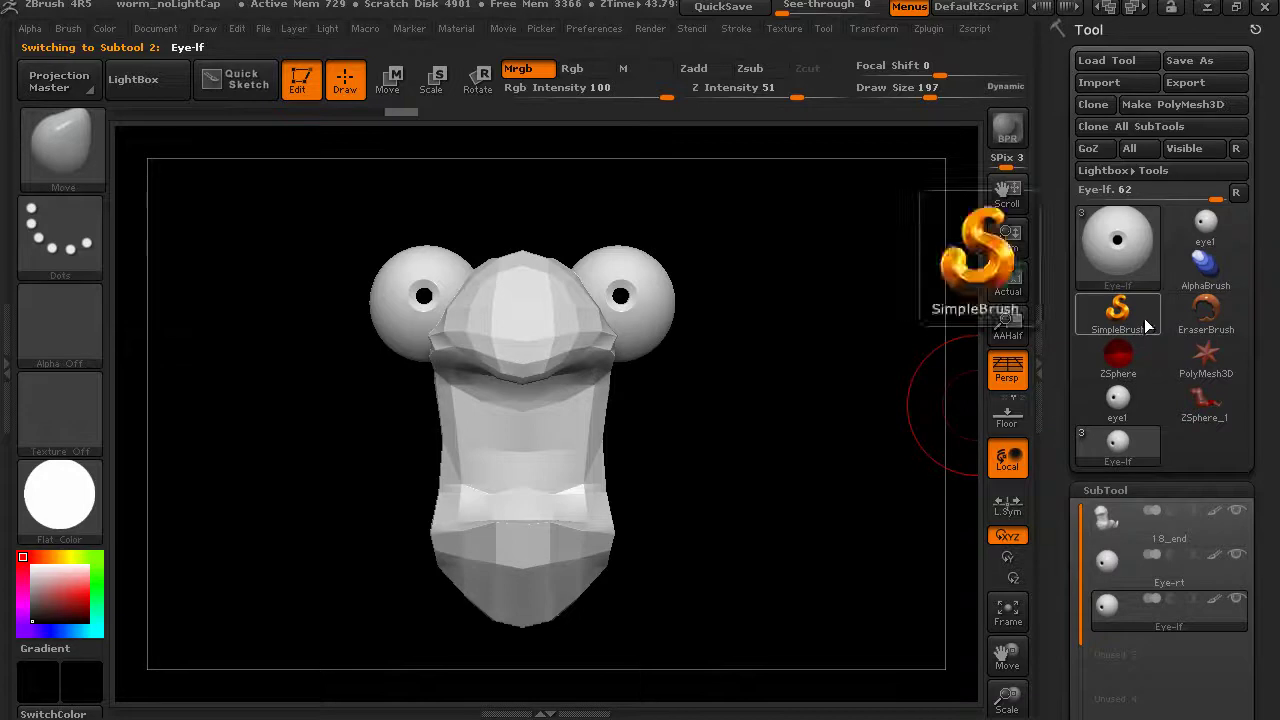
{"action": "mouse_move", "coordinate": [1190, 347]}
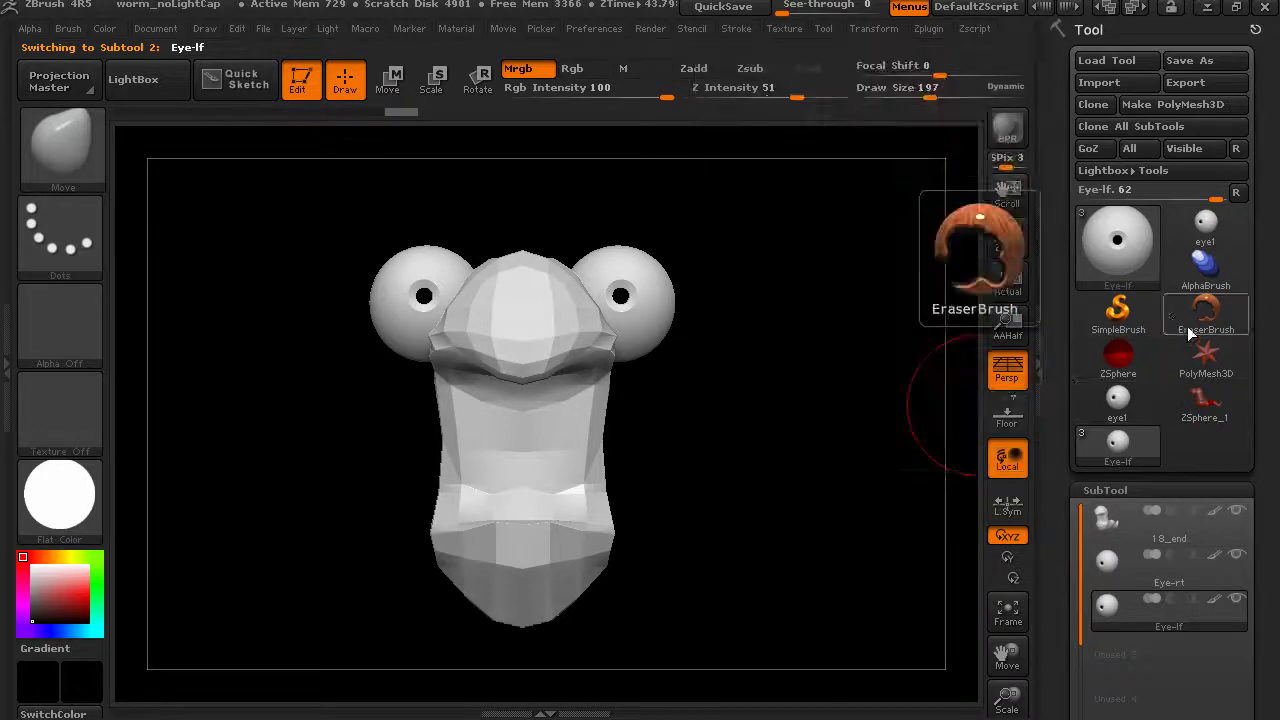
{"action": "mouse_move", "coordinate": [1147, 347]}
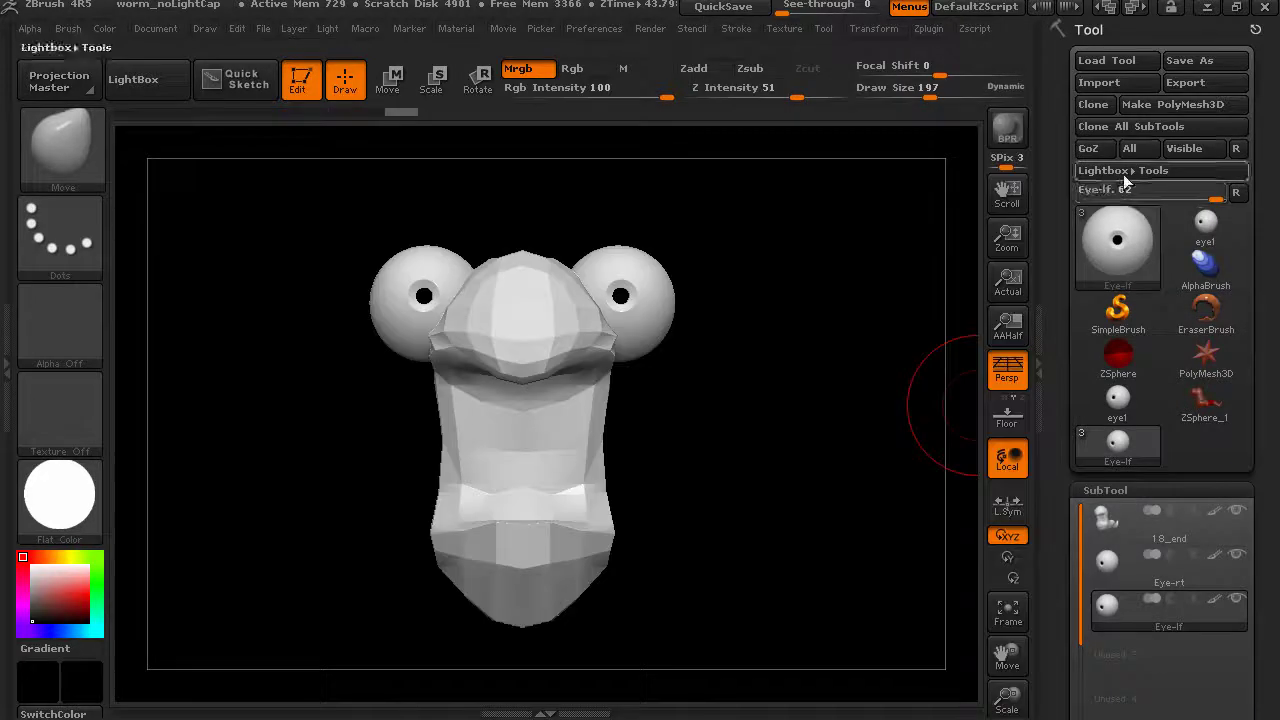
Step: Switch to the PolyMesh3D star and load the wormTool.ZTL tool from the ZBrush Files folder
{"action": "left_click", "coordinate": [1205, 355]}
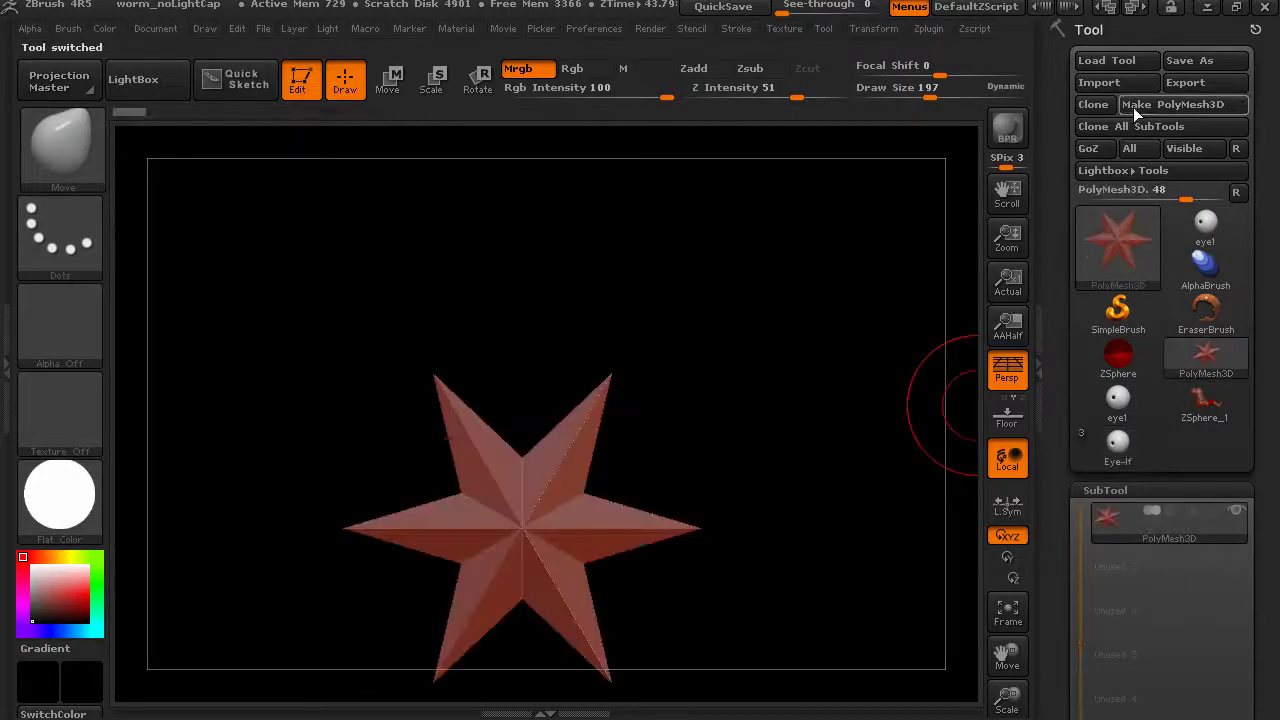
{"action": "left_click", "coordinate": [1106, 60]}
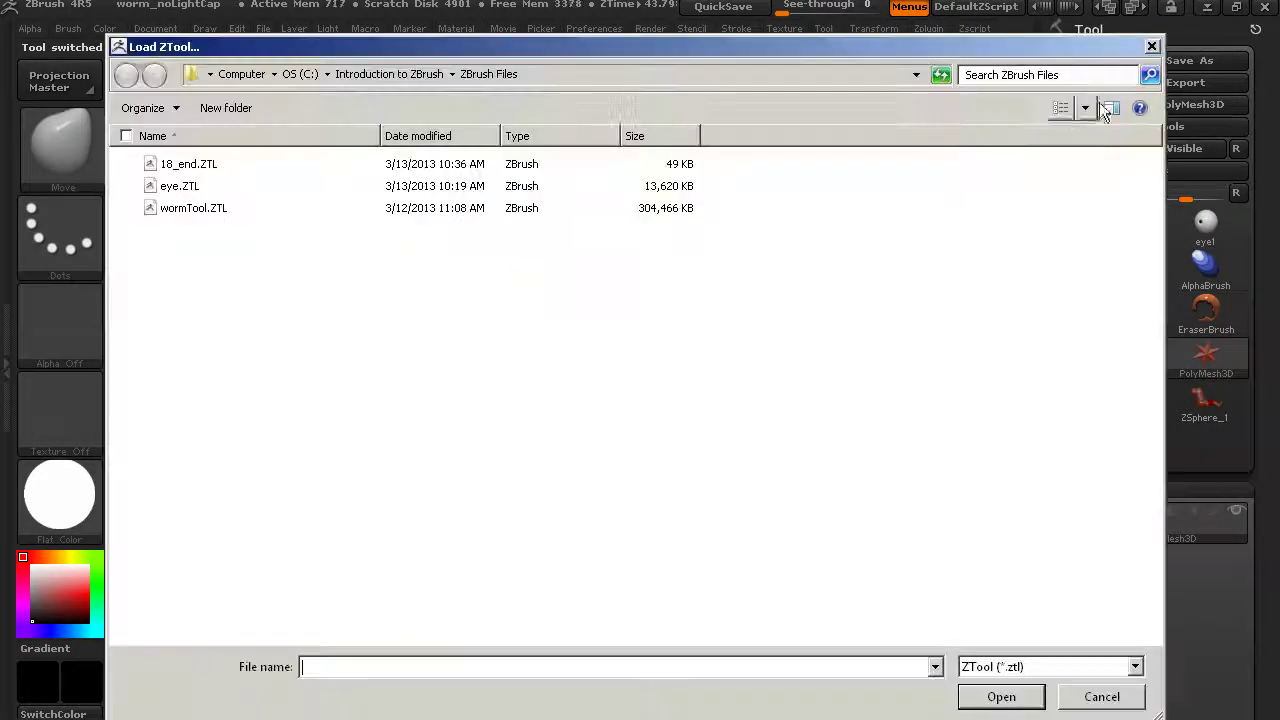
{"action": "left_click", "coordinate": [220, 209]}
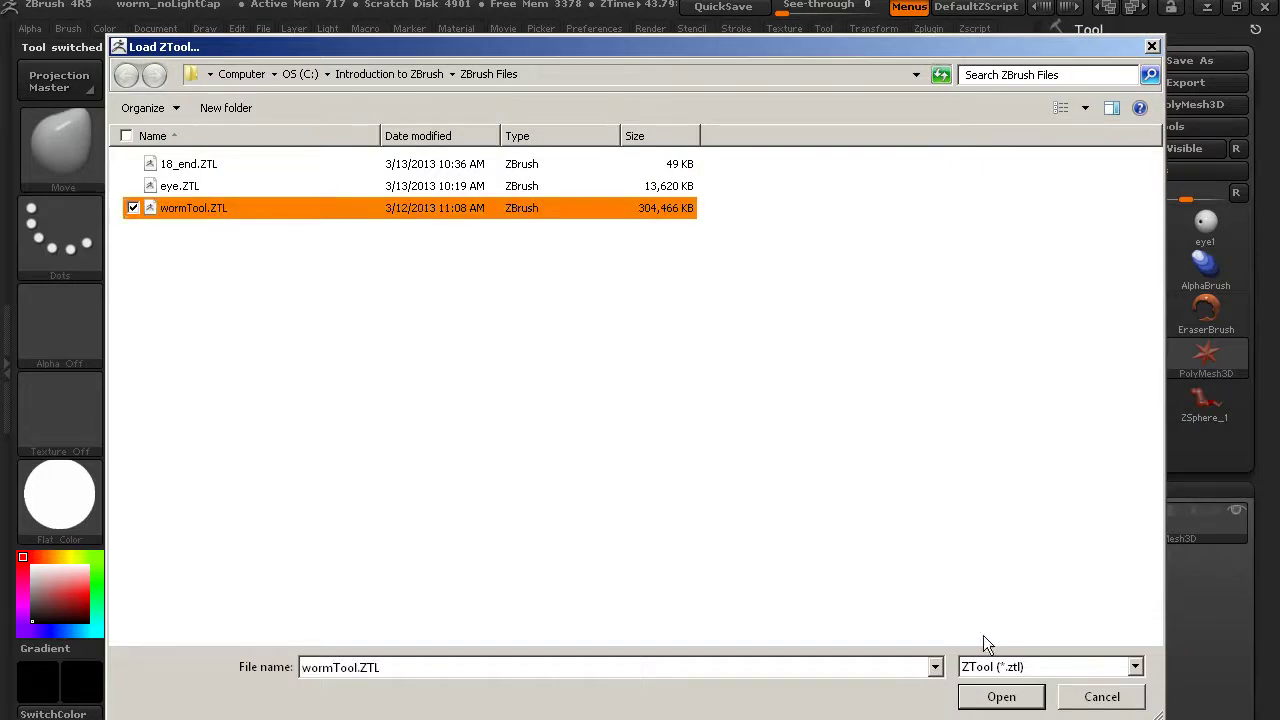
{"action": "left_click", "coordinate": [1001, 697]}
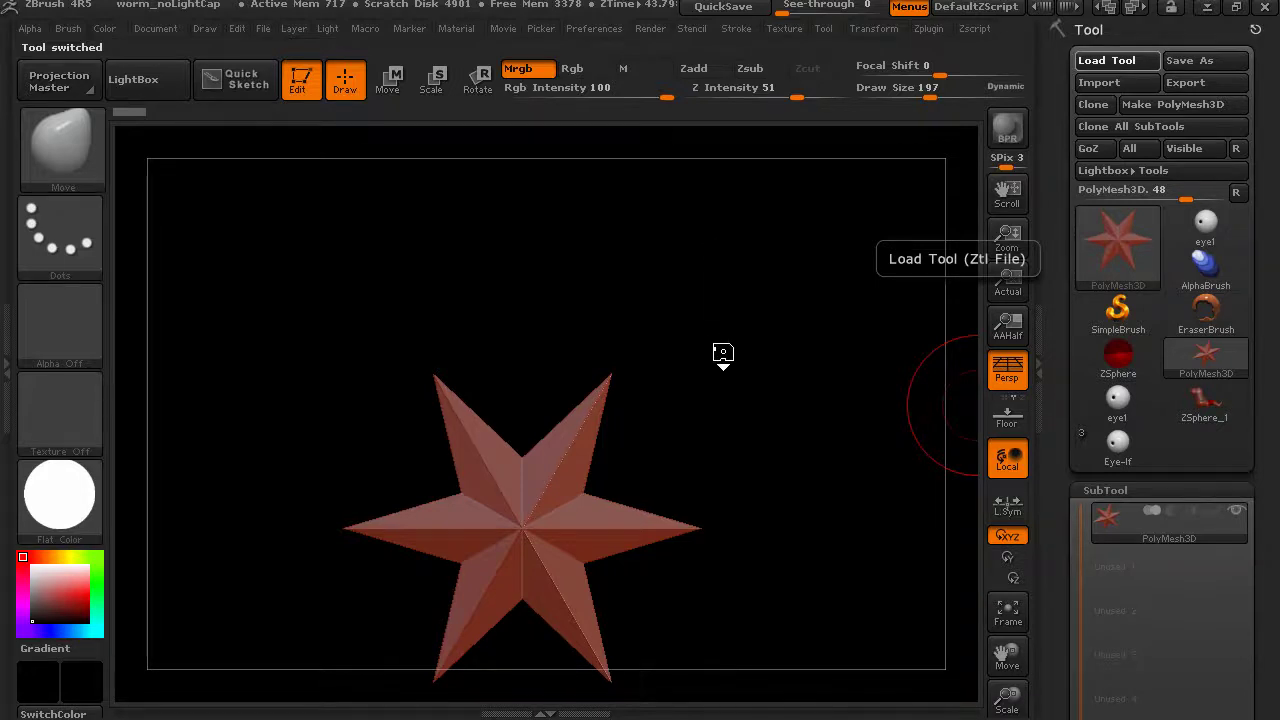
{"action": "left_click_drag", "start_coordinate": [723, 349], "coordinate": [844, 427]}
{"action": "left_click_drag", "start_coordinate": [1063, 576], "coordinate": [1069, 409]}
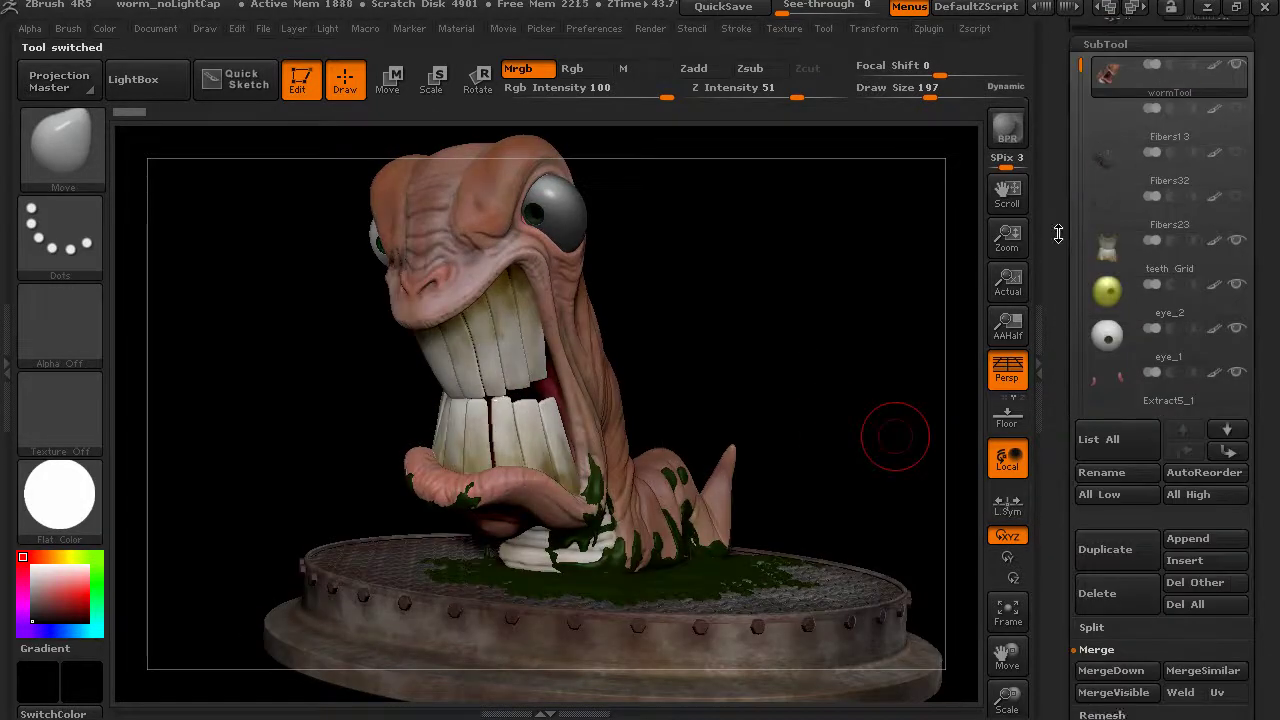
Step: Turn on Solo mode and inspect the Fibers32, Fibers23 and teeth Grid subtools individually, toggling the polyframe display on the teeth
{"action": "left_click_drag", "start_coordinate": [1059, 230], "coordinate": [1062, 265]}
{"action": "left_click", "coordinate": [903, 289], "text": "ctrl+shift"}
{"action": "left_click_drag", "start_coordinate": [903, 289], "coordinate": [866, 338]}
{"action": "left_click", "coordinate": [1157, 176]}
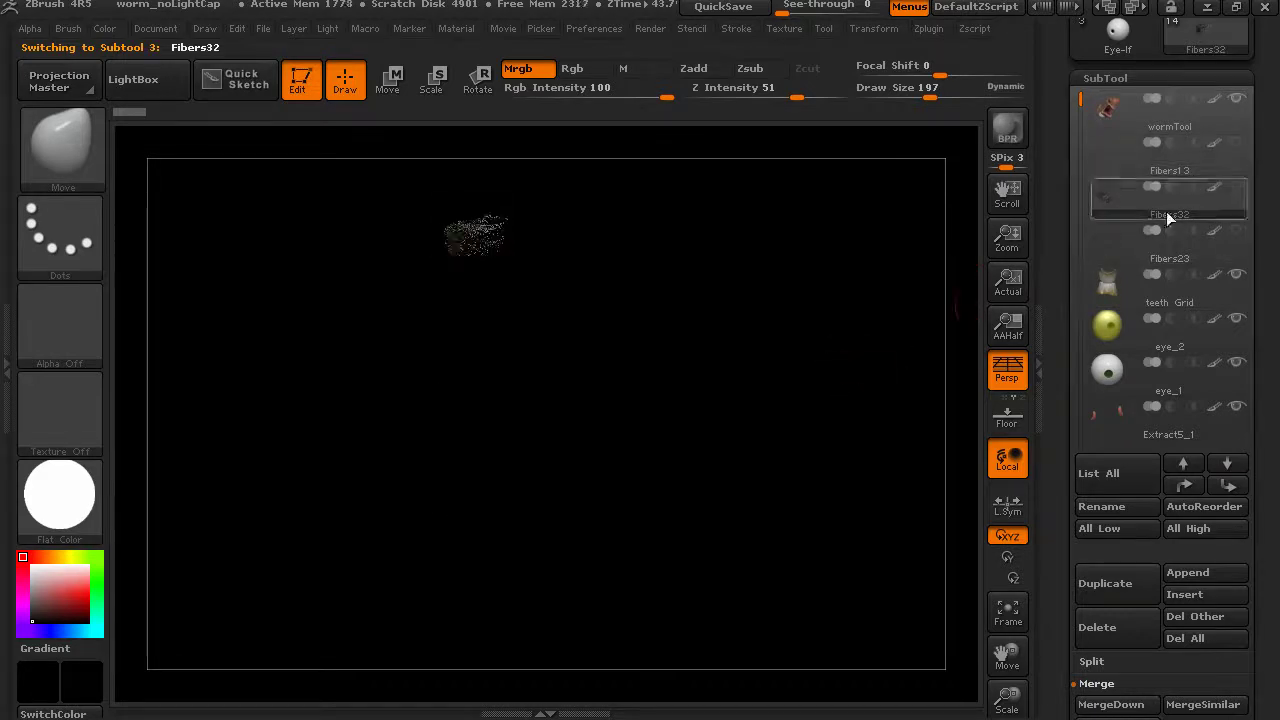
{"action": "left_click", "coordinate": [1167, 254]}
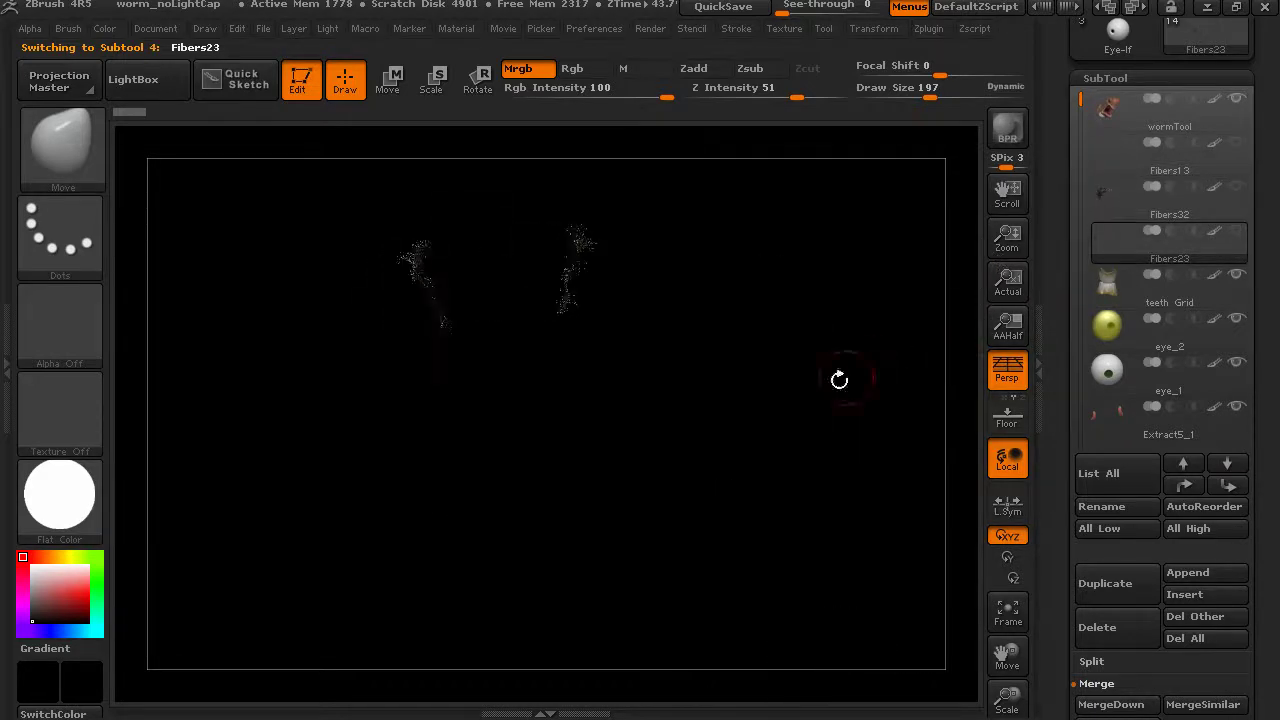
{"action": "left_click", "coordinate": [1173, 298]}
{"action": "left_click_drag", "start_coordinate": [903, 417], "coordinate": [846, 402]}
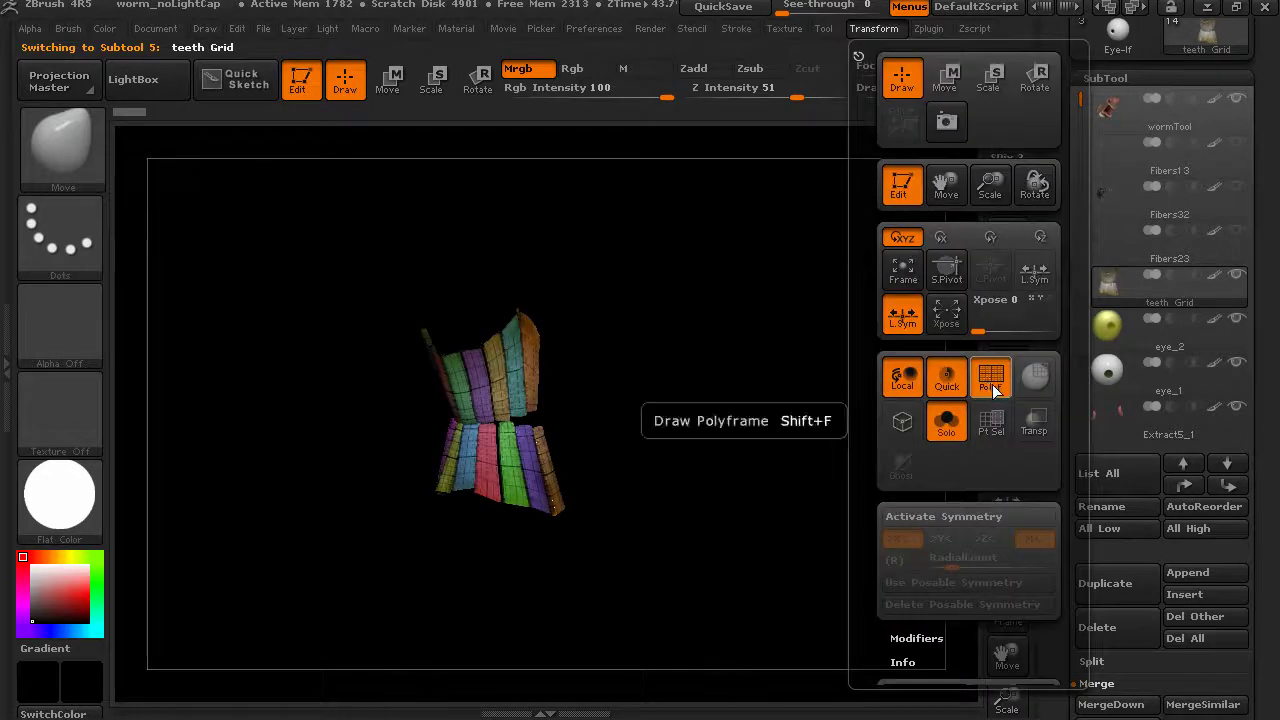
{"action": "left_click", "coordinate": [992, 386]}
{"action": "left_click_drag", "start_coordinate": [1062, 330], "coordinate": [1073, 307]}
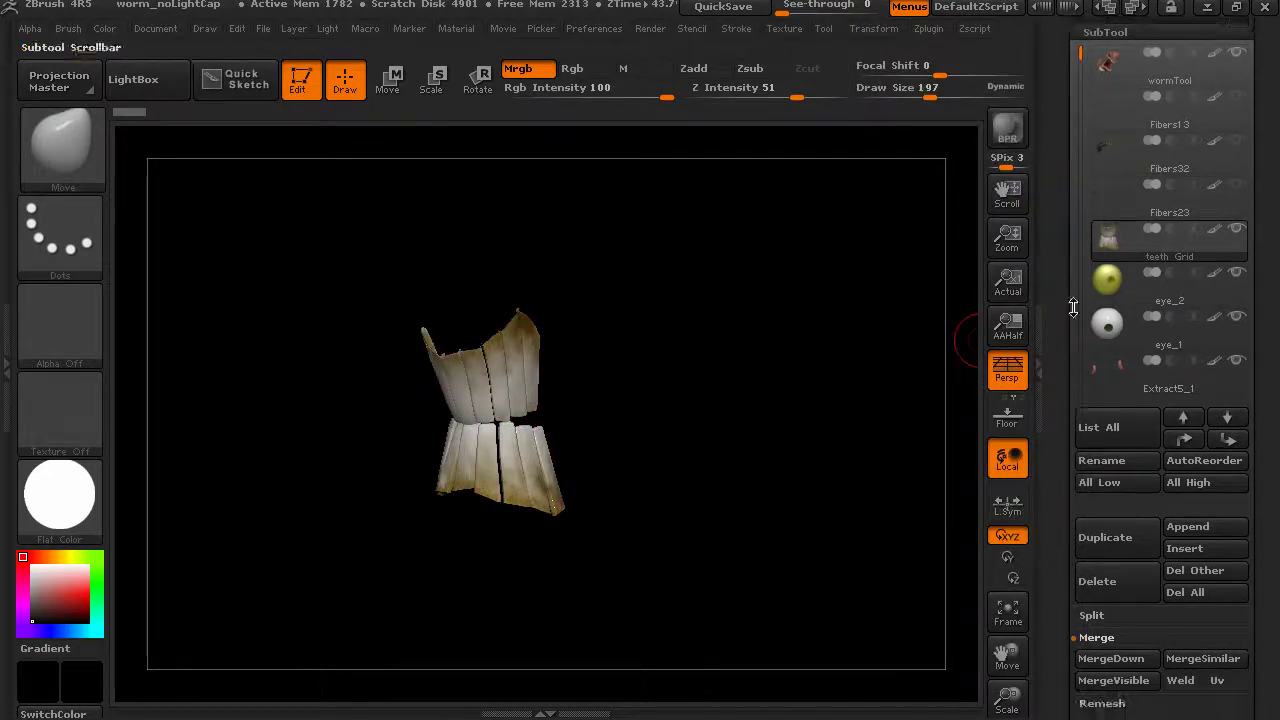
Step: Examine the eye_2, eye_1, Extract5_1 and first two base_01 subtools one by one in isolation
{"action": "left_click", "coordinate": [1156, 301]}
{"action": "left_click", "coordinate": [1166, 345]}
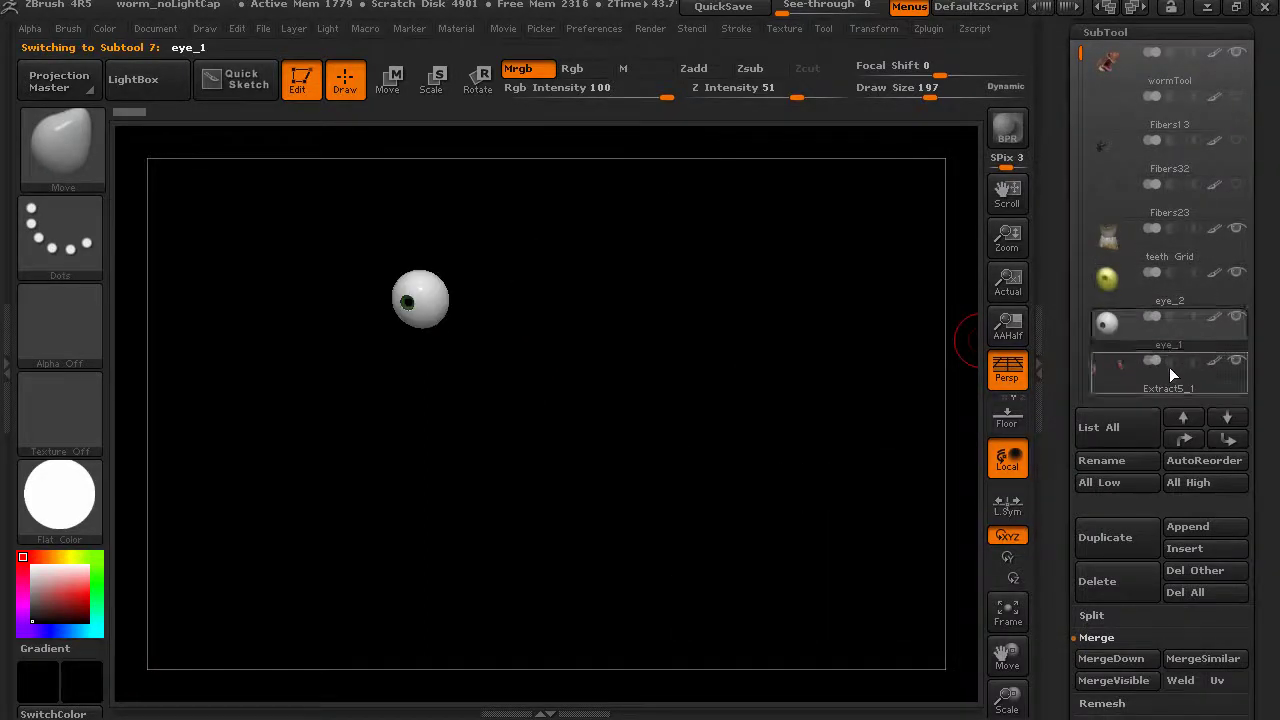
{"action": "left_click_drag", "start_coordinate": [1066, 385], "coordinate": [1066, 286]}
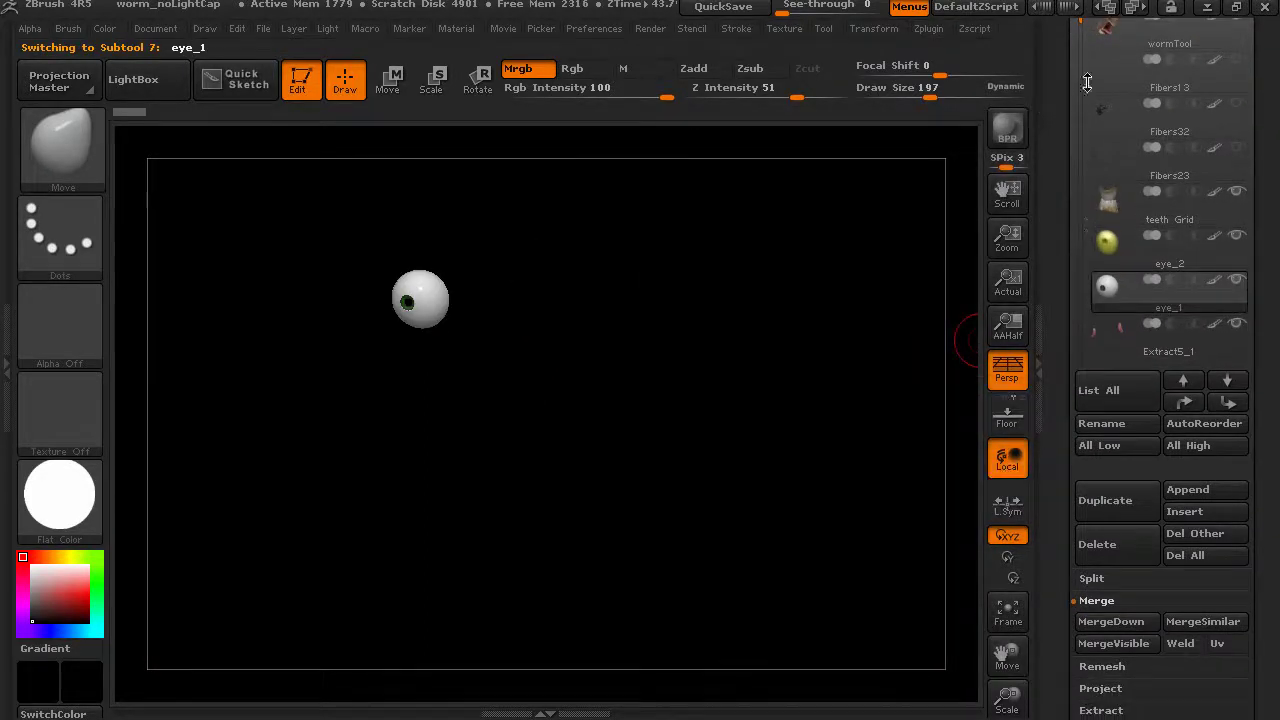
{"action": "scroll", "coordinate": [1088, 108], "scroll_direction": "down", "scroll_amount": 4}
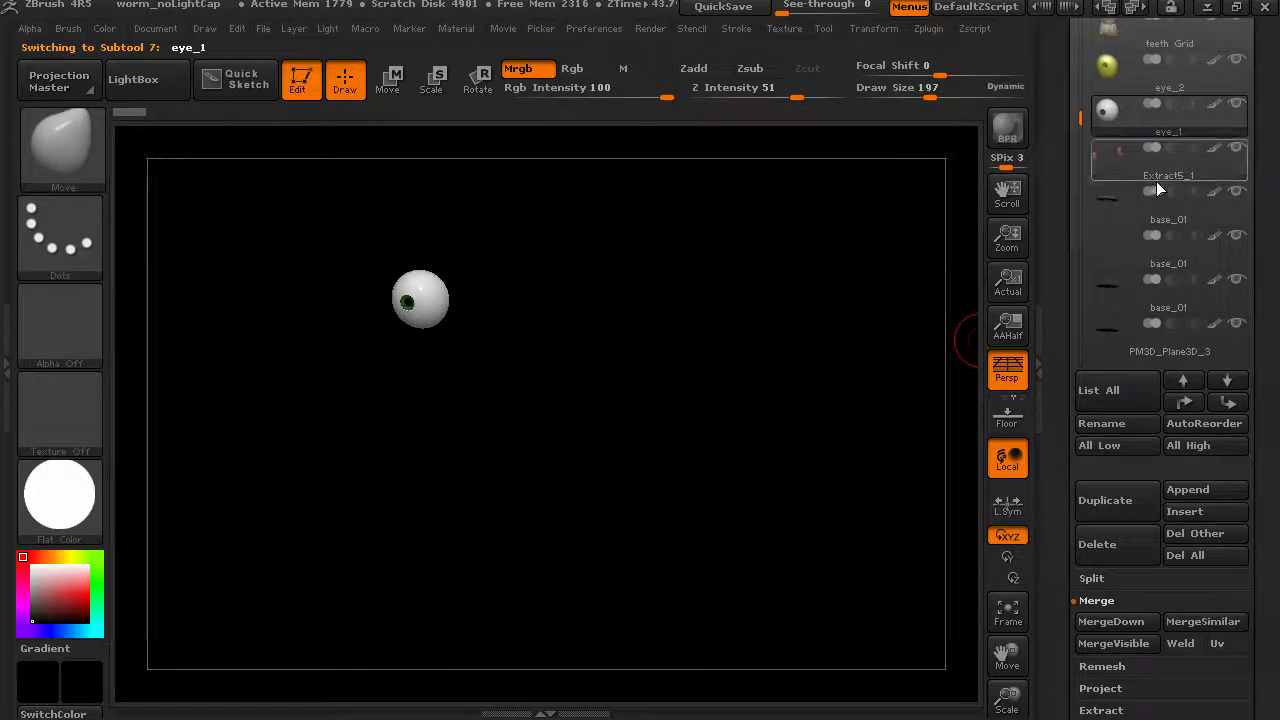
{"action": "left_click", "coordinate": [1165, 178]}
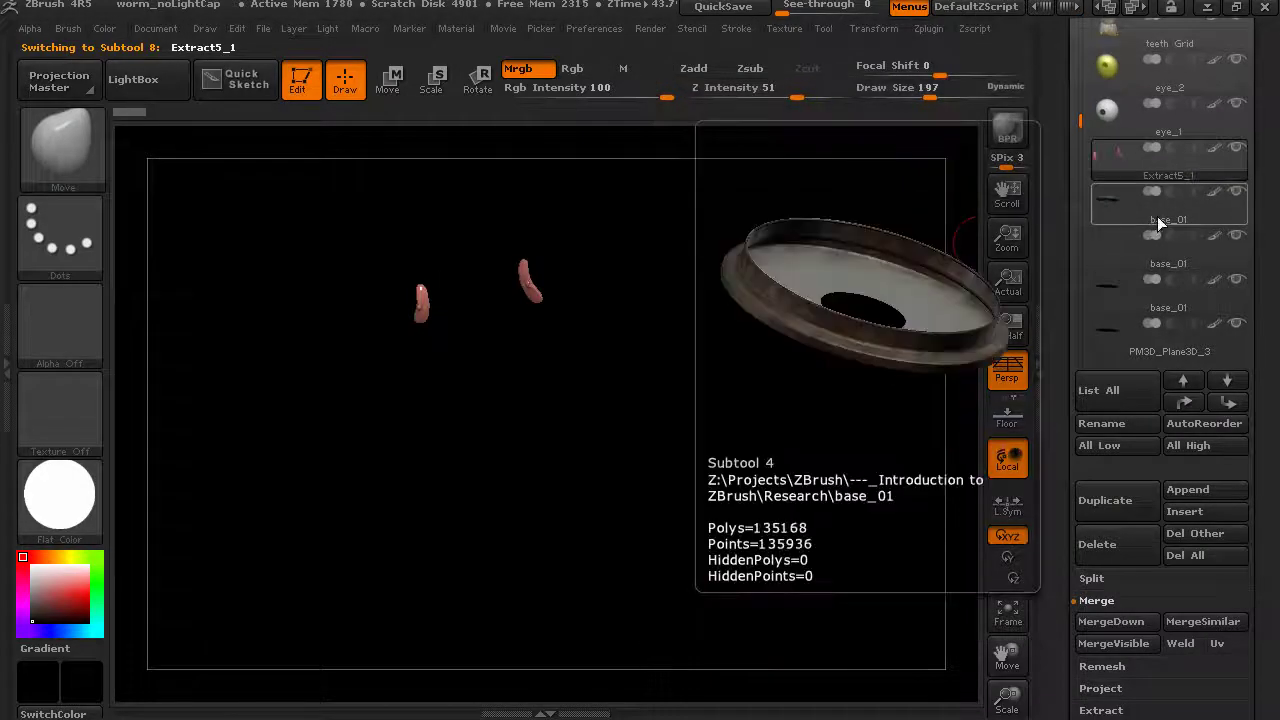
{"action": "left_click", "coordinate": [1157, 216]}
{"action": "left_click", "coordinate": [1158, 261]}
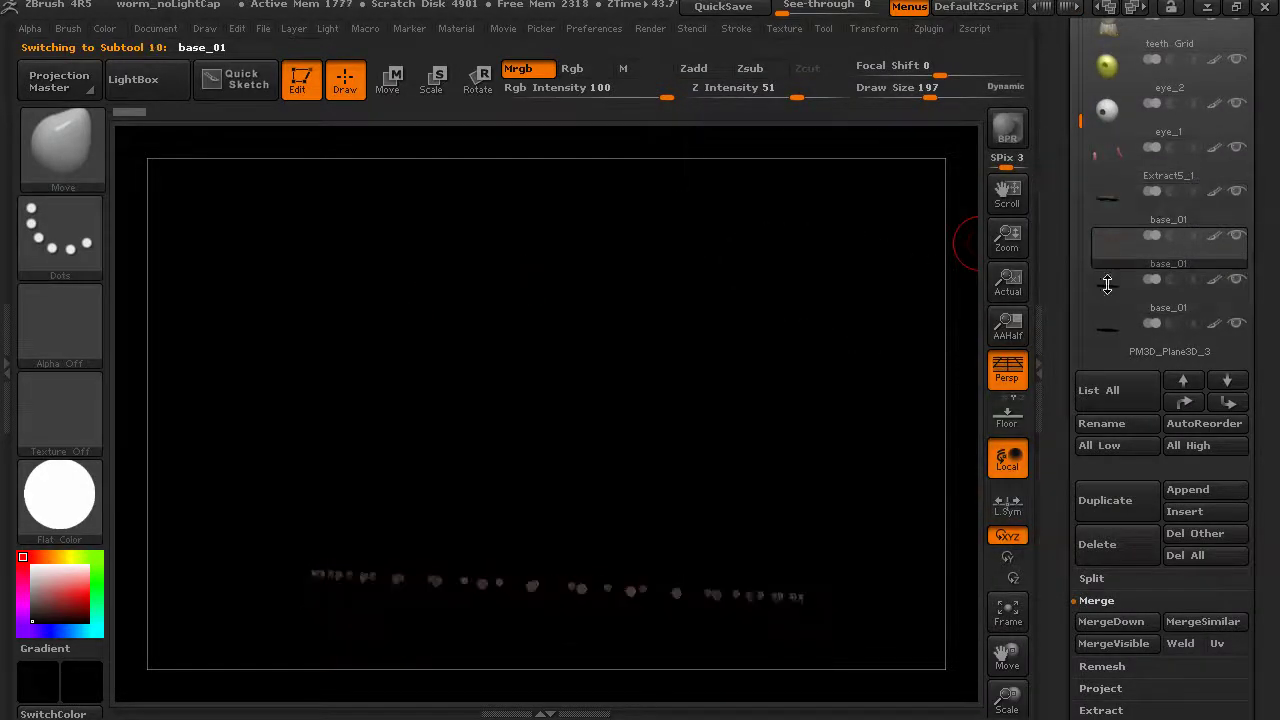
{"action": "left_click_drag", "start_coordinate": [898, 415], "coordinate": [963, 305]}
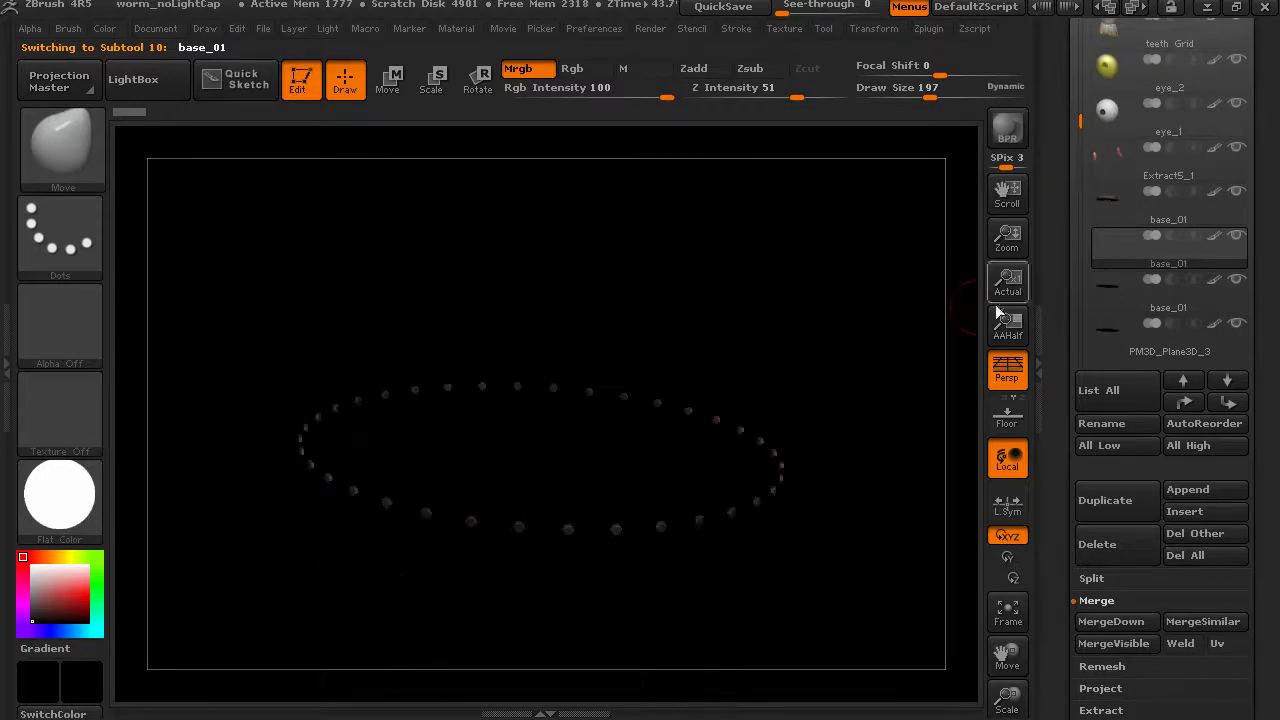
Step: Examine the last base_01, PM3D_Plane3D_3, PM3D_Plane3D_4 and Extract8 subtools one by one in isolation
{"action": "left_click", "coordinate": [1161, 308]}
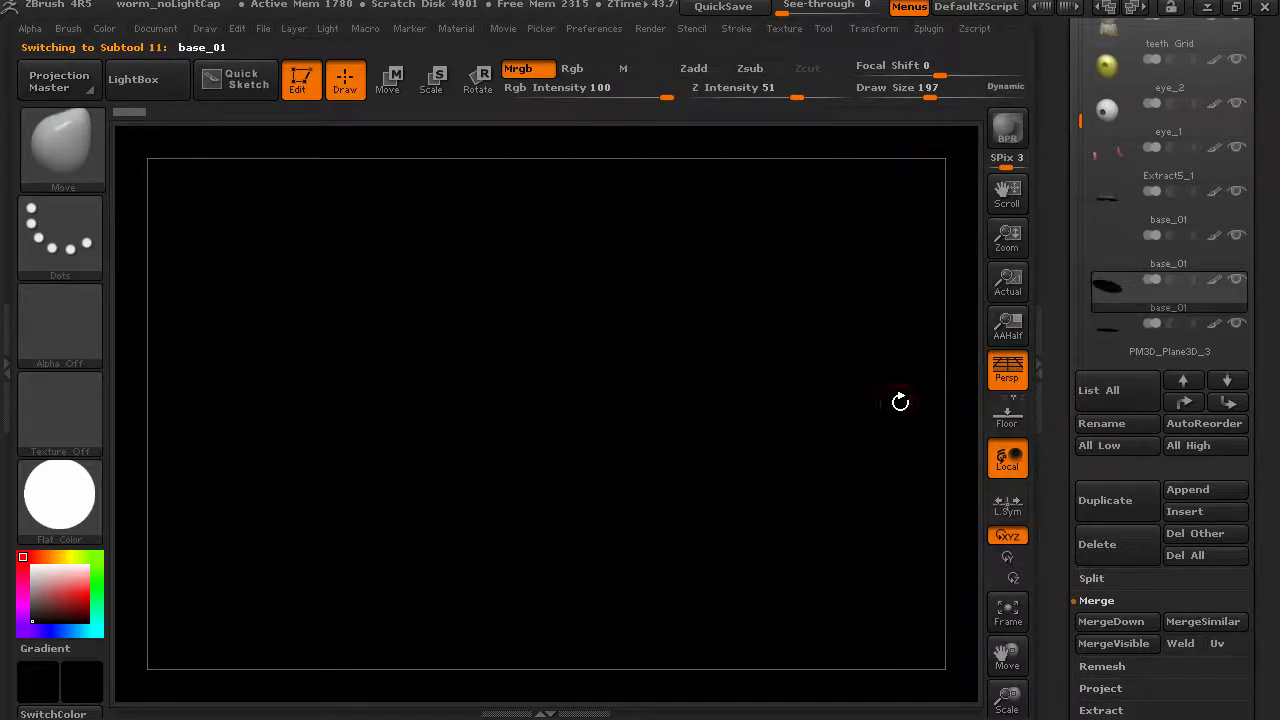
{"action": "left_click", "coordinate": [1139, 347]}
{"action": "left_click_drag", "start_coordinate": [833, 392], "coordinate": [958, 319]}
{"action": "scroll", "coordinate": [1088, 205], "scroll_direction": "down", "scroll_amount": 2}
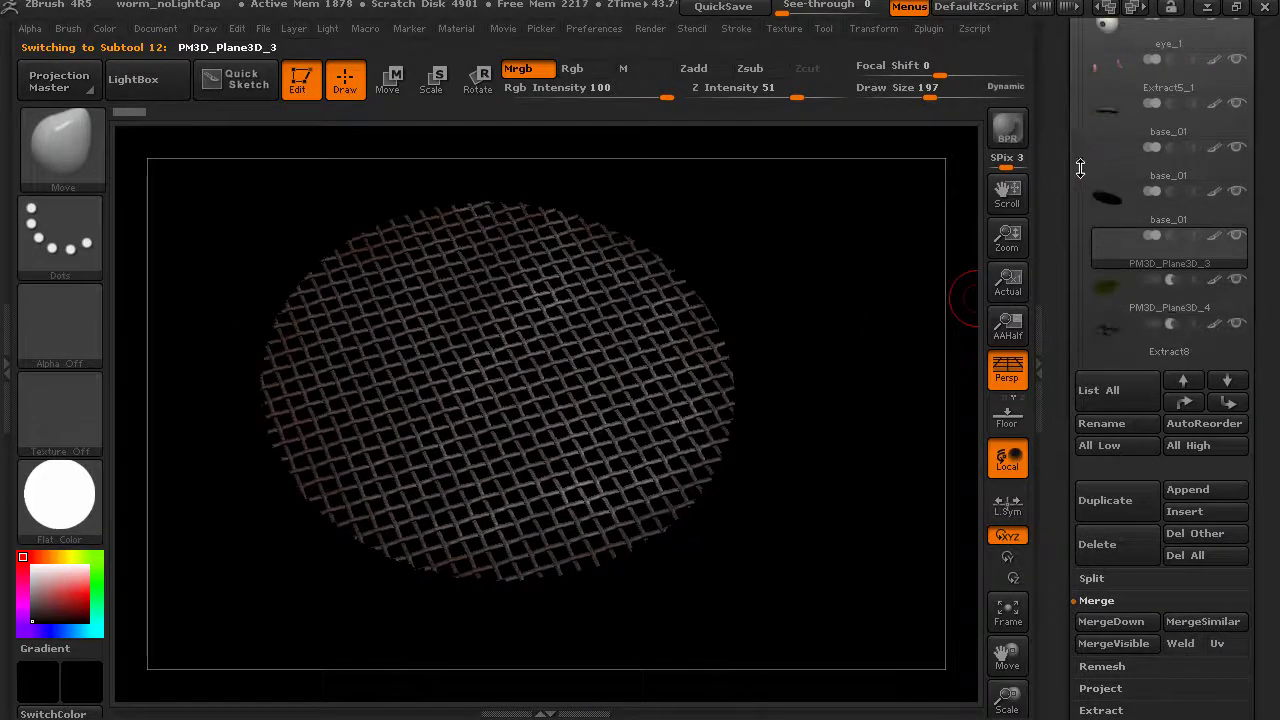
{"action": "left_click", "coordinate": [1148, 303]}
{"action": "left_click_drag", "start_coordinate": [866, 400], "coordinate": [900, 385]}
{"action": "left_click", "coordinate": [1116, 352]}
{"action": "left_click_drag", "start_coordinate": [1079, 173], "coordinate": [1082, 42]}
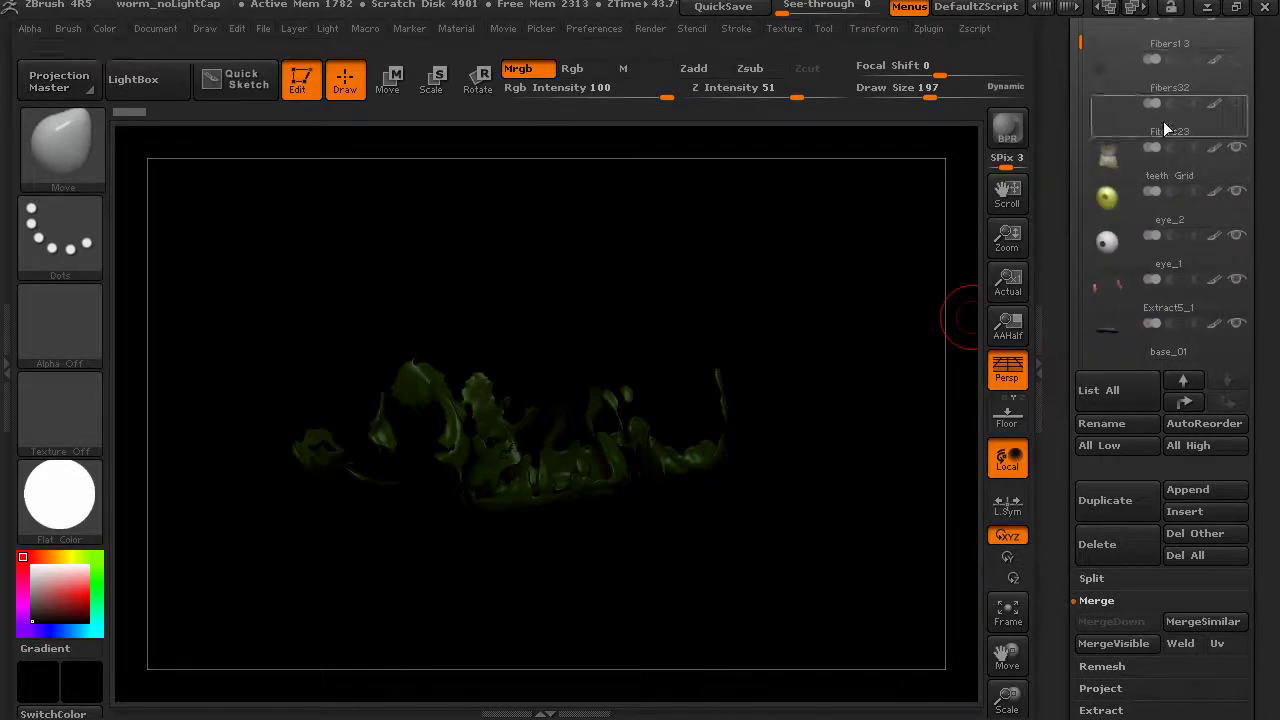
Step: Select the Fibers23 subtool and move it above Fibers32 in the subtool order
{"action": "left_click_drag", "start_coordinate": [1062, 90], "coordinate": [1064, 300]}
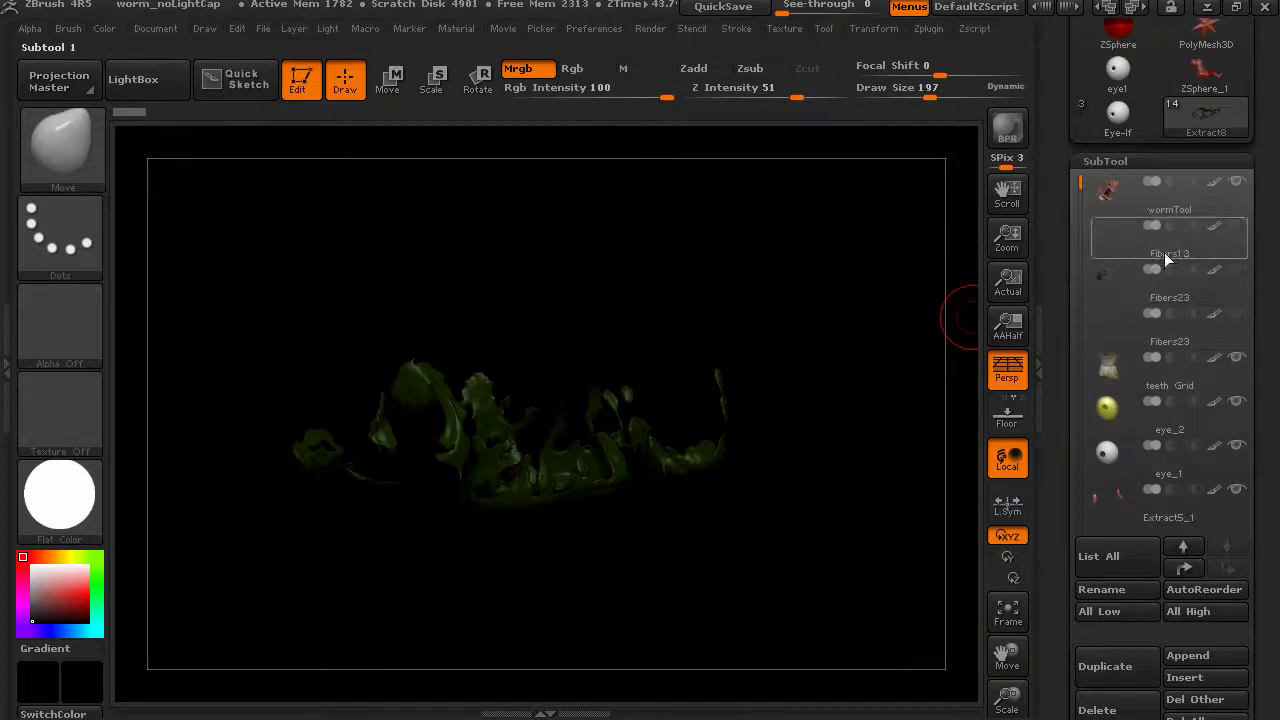
{"action": "mouse_move", "coordinate": [1163, 390]}
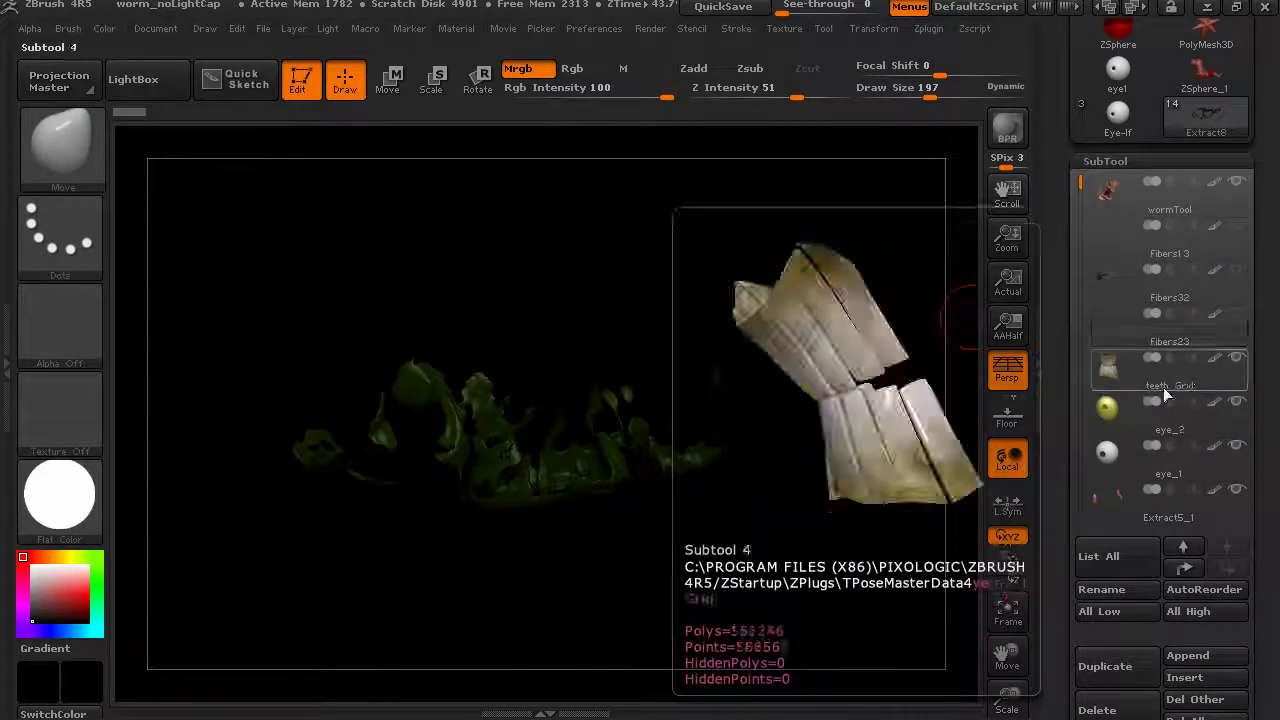
{"action": "left_click", "coordinate": [1168, 330]}
{"action": "left_click", "coordinate": [1190, 569]}
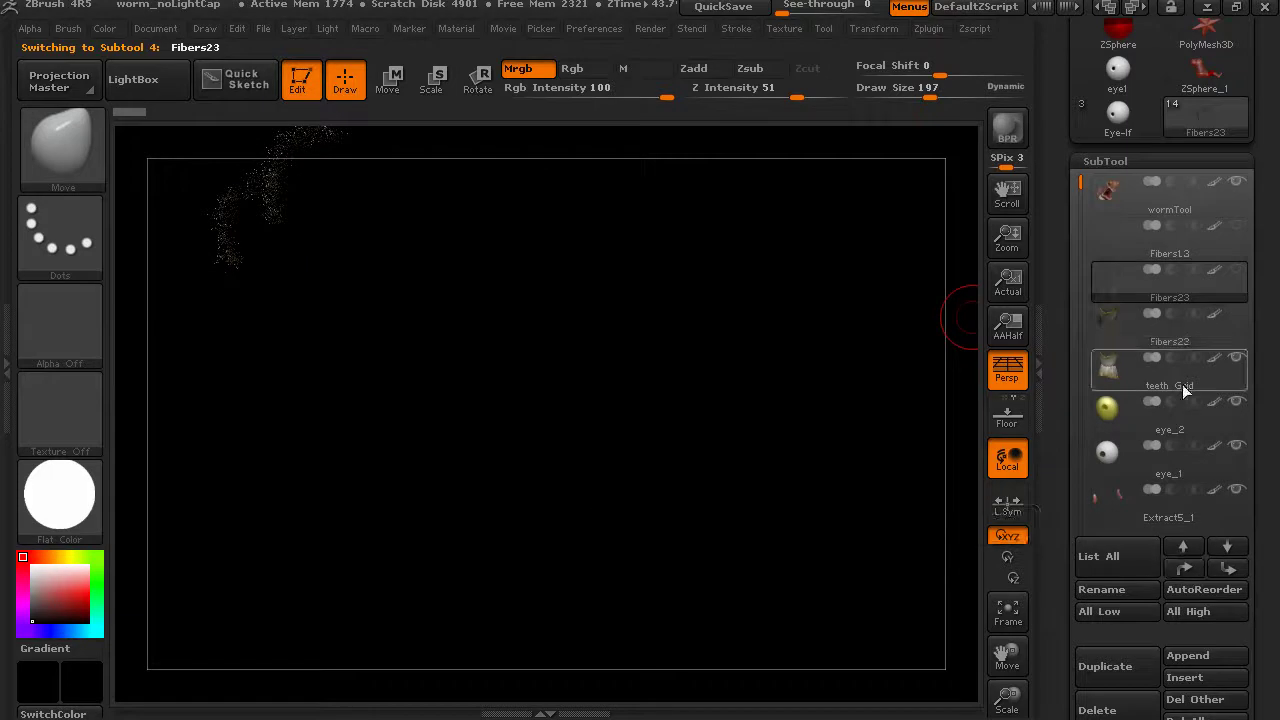
{"action": "mouse_move", "coordinate": [1079, 178]}
{"action": "left_mouse_down"}
{"action": "mouse_move", "coordinate": [1080, 295]}
{"action": "mouse_move", "coordinate": [1080, 174]}
{"action": "left_mouse_up"}
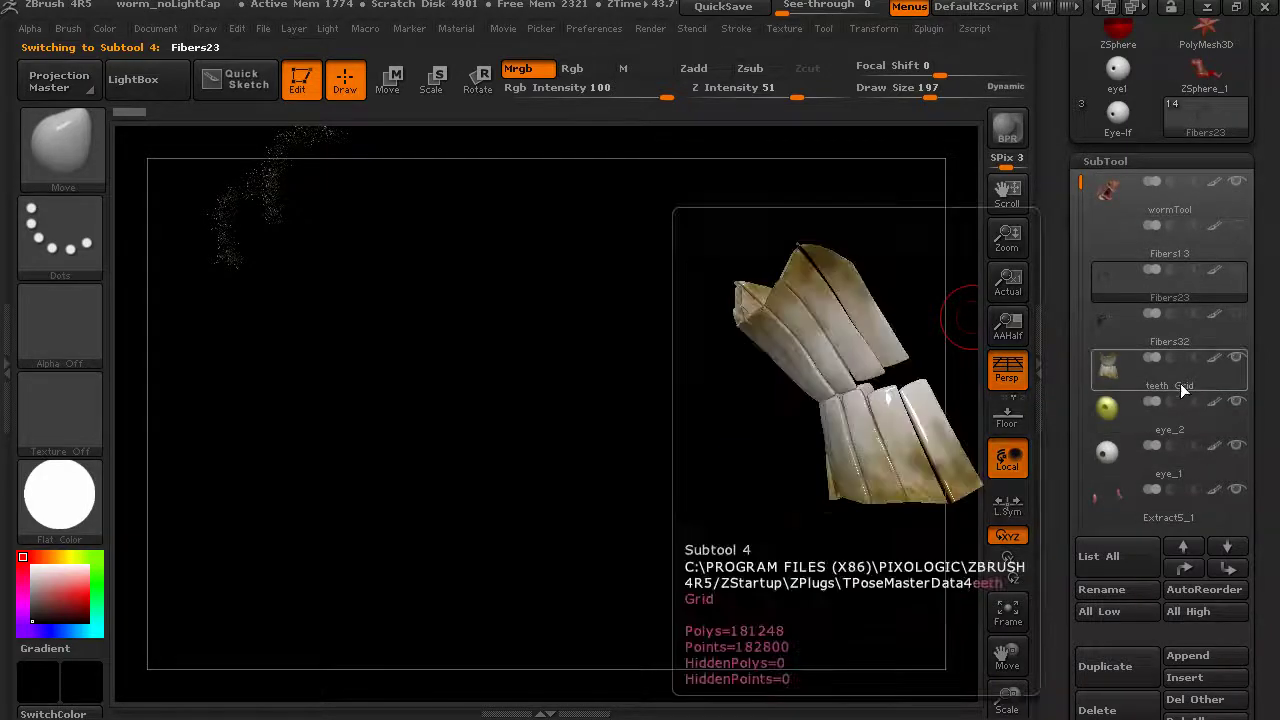
Step: Look through the subtool list, and turn off Solo mode to view the complete worm on its base
{"action": "mouse_move", "coordinate": [1171, 460]}
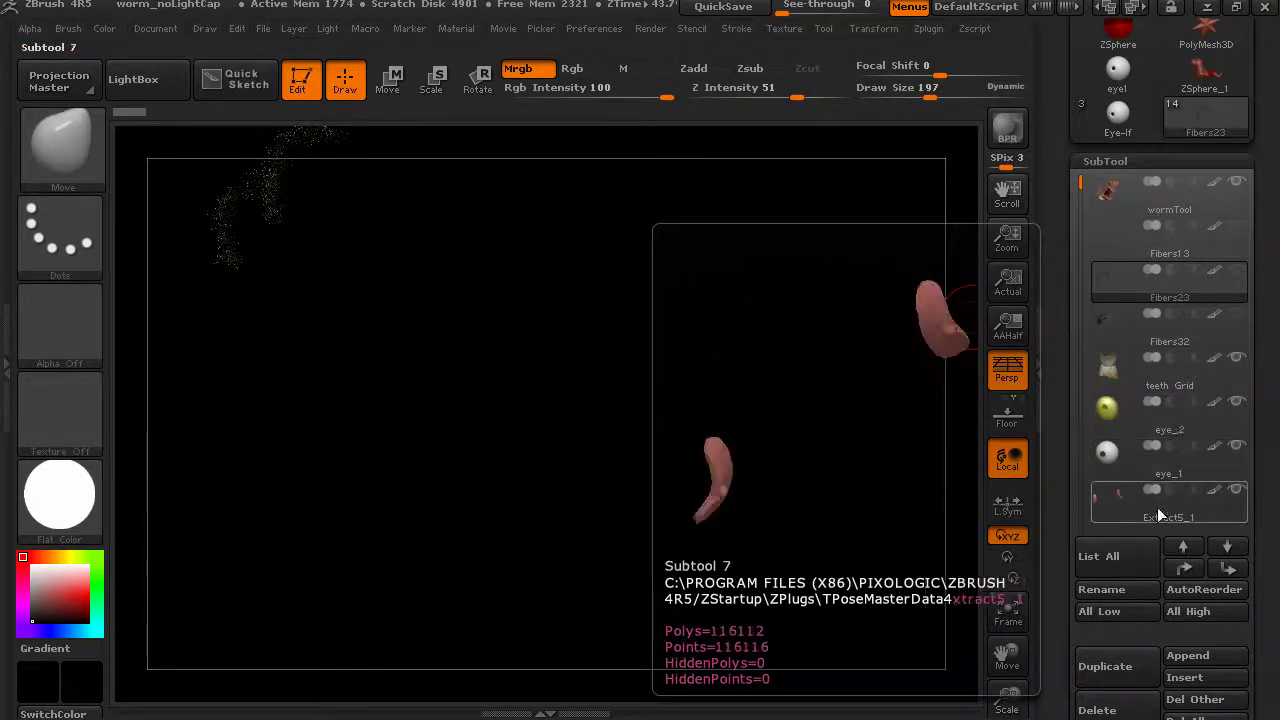
{"action": "left_click_drag", "start_coordinate": [1080, 188], "coordinate": [1080, 261]}
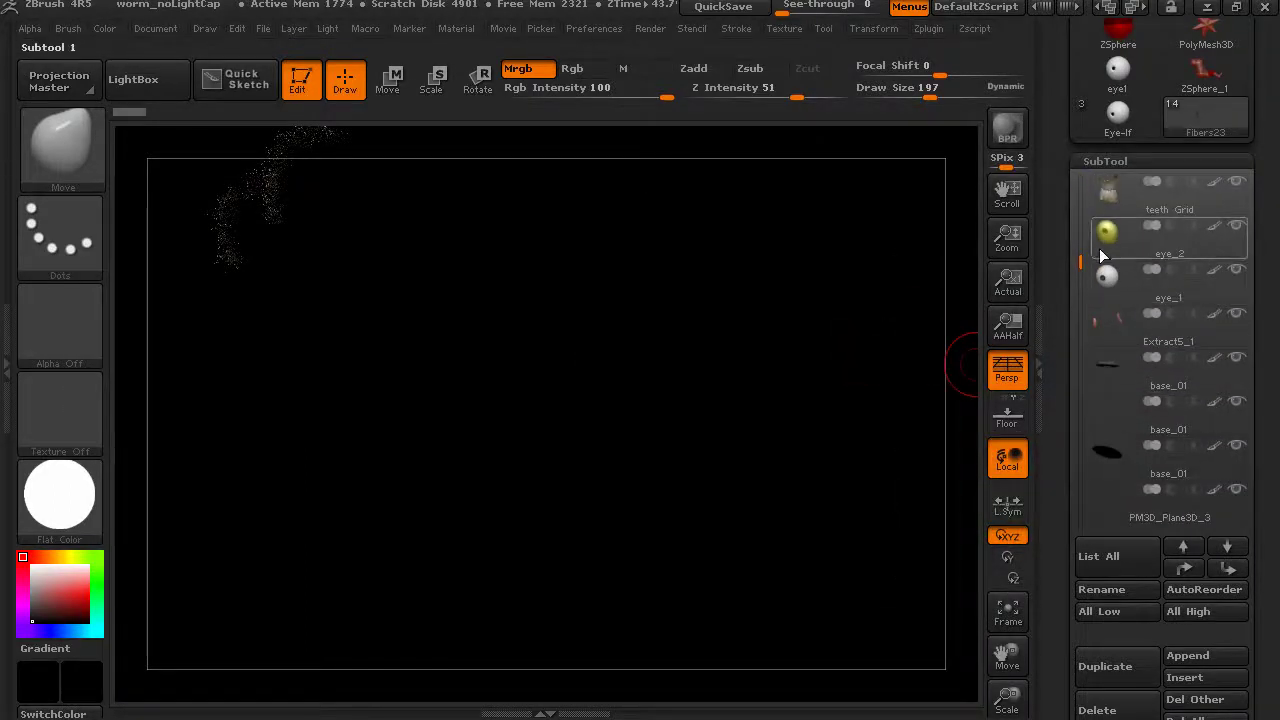
{"action": "mouse_move", "coordinate": [1103, 277]}
{"action": "left_click_drag", "start_coordinate": [1080, 262], "coordinate": [1080, 182]}
{"action": "left_click_drag", "start_coordinate": [886, 351], "coordinate": [816, 440], "text": "alt"}
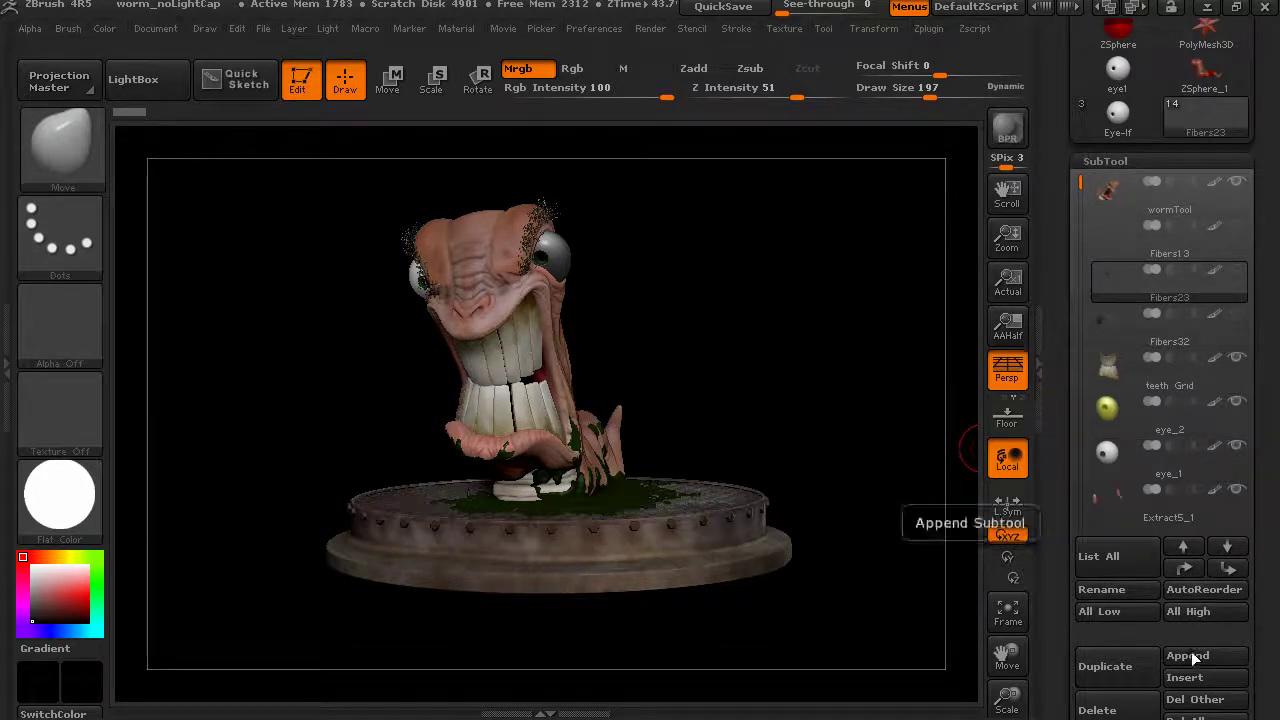
{"action": "mouse_move", "coordinate": [1095, 276]}
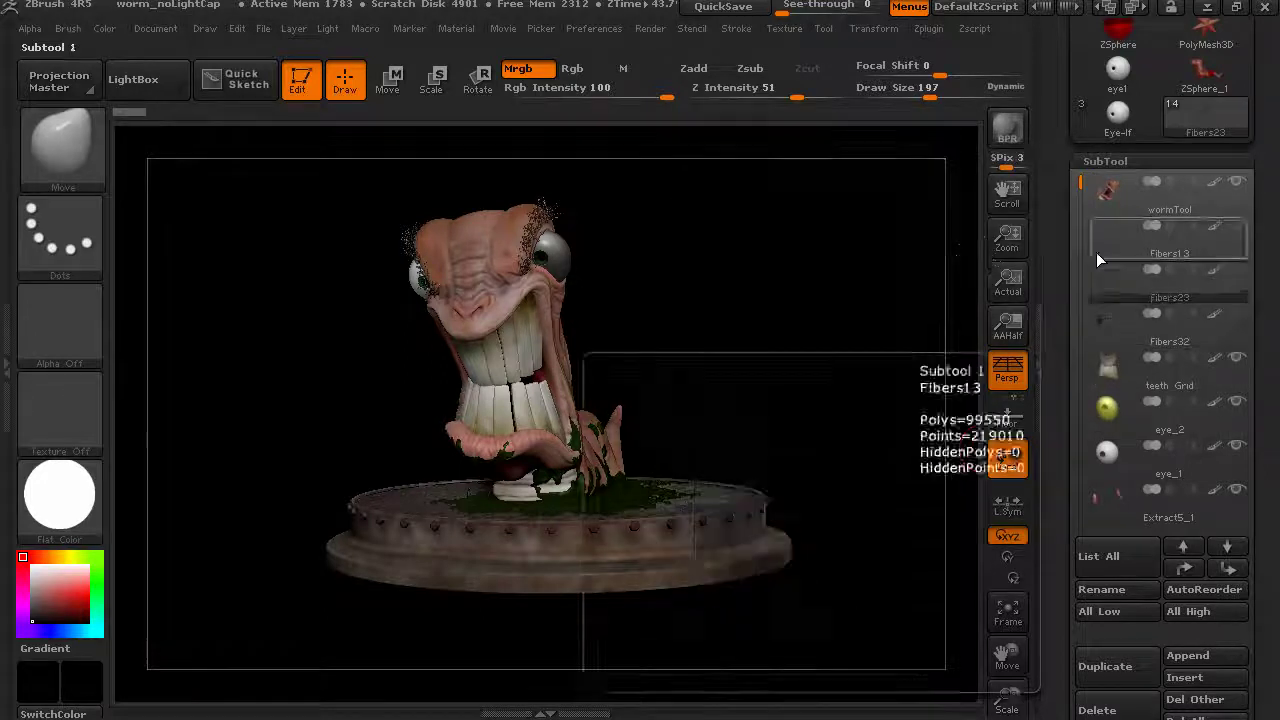
{"action": "mouse_move", "coordinate": [1083, 187]}
{"action": "left_mouse_down"}
{"action": "mouse_move", "coordinate": [1086, 400]}
{"action": "mouse_move", "coordinate": [1086, 177]}
{"action": "left_mouse_up"}
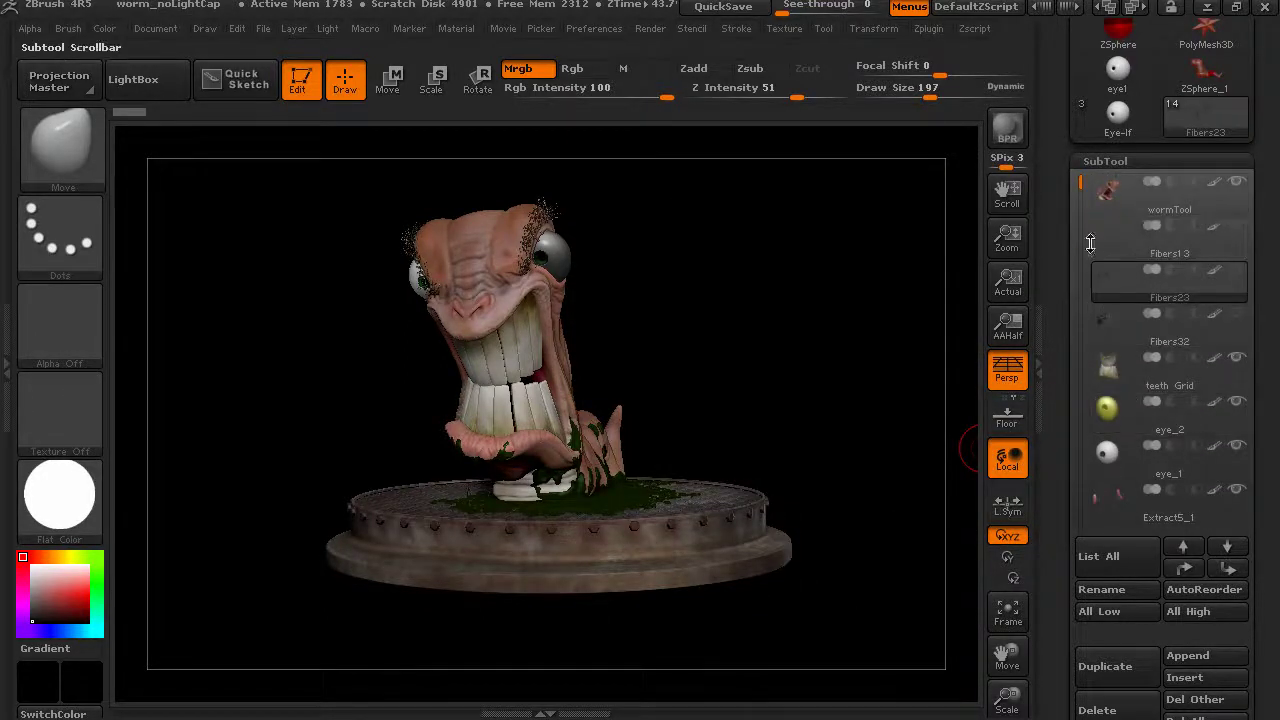
{"action": "left_click_drag", "start_coordinate": [734, 365], "coordinate": [666, 306]}
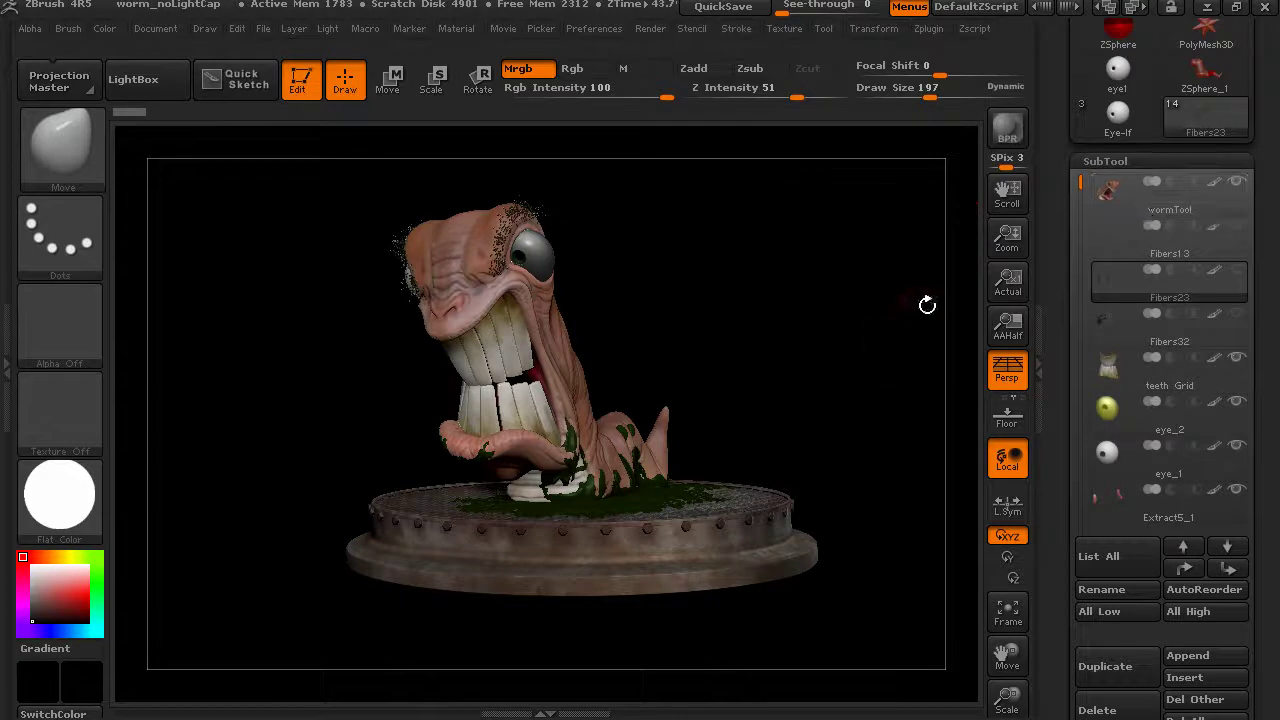
{"action": "left_click_drag", "start_coordinate": [885, 310], "coordinate": [894, 294]}
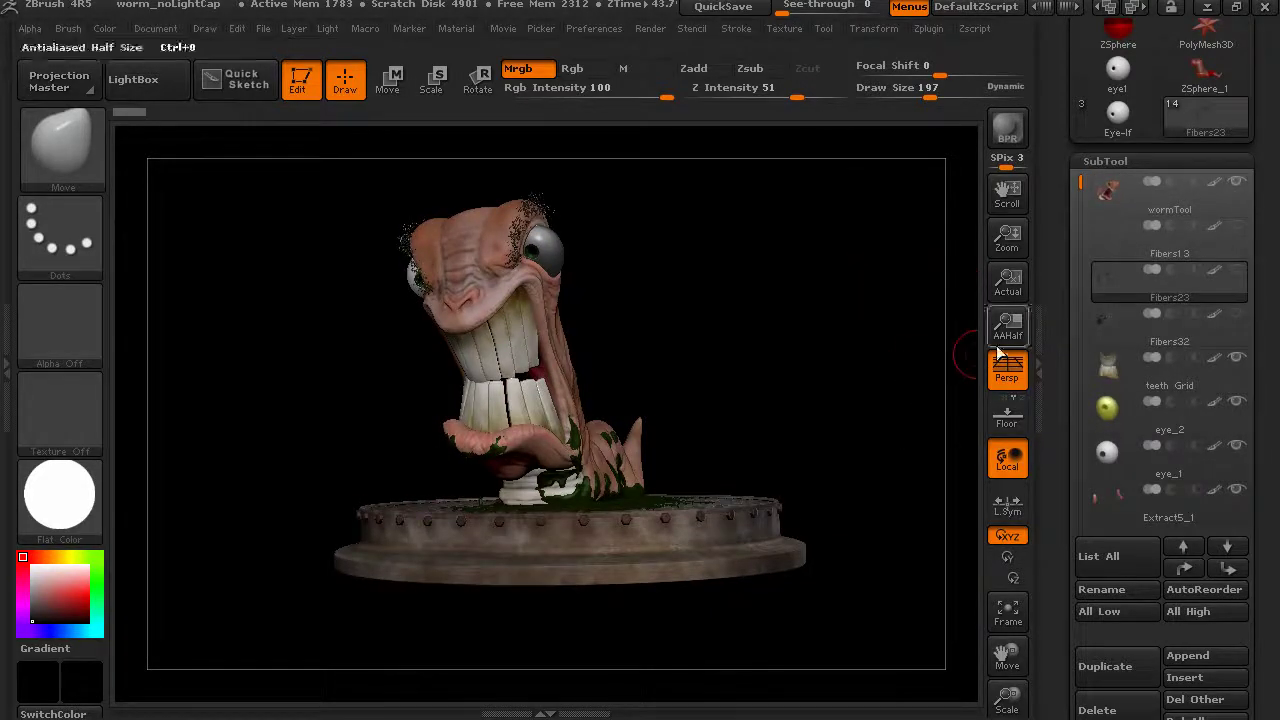
{"action": "scroll", "coordinate": [1059, 314], "scroll_direction": "down", "scroll_amount": 10}
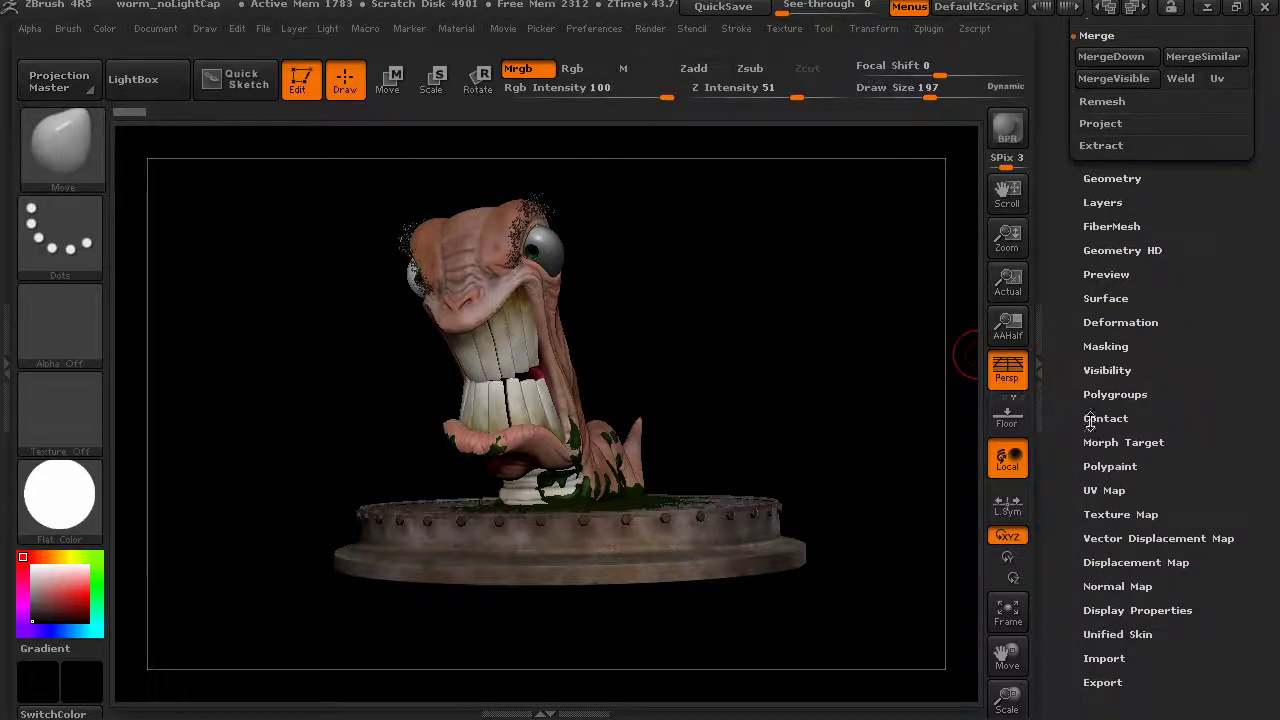
{"action": "scroll", "coordinate": [1081, 467], "scroll_direction": "down", "scroll_amount": 1}
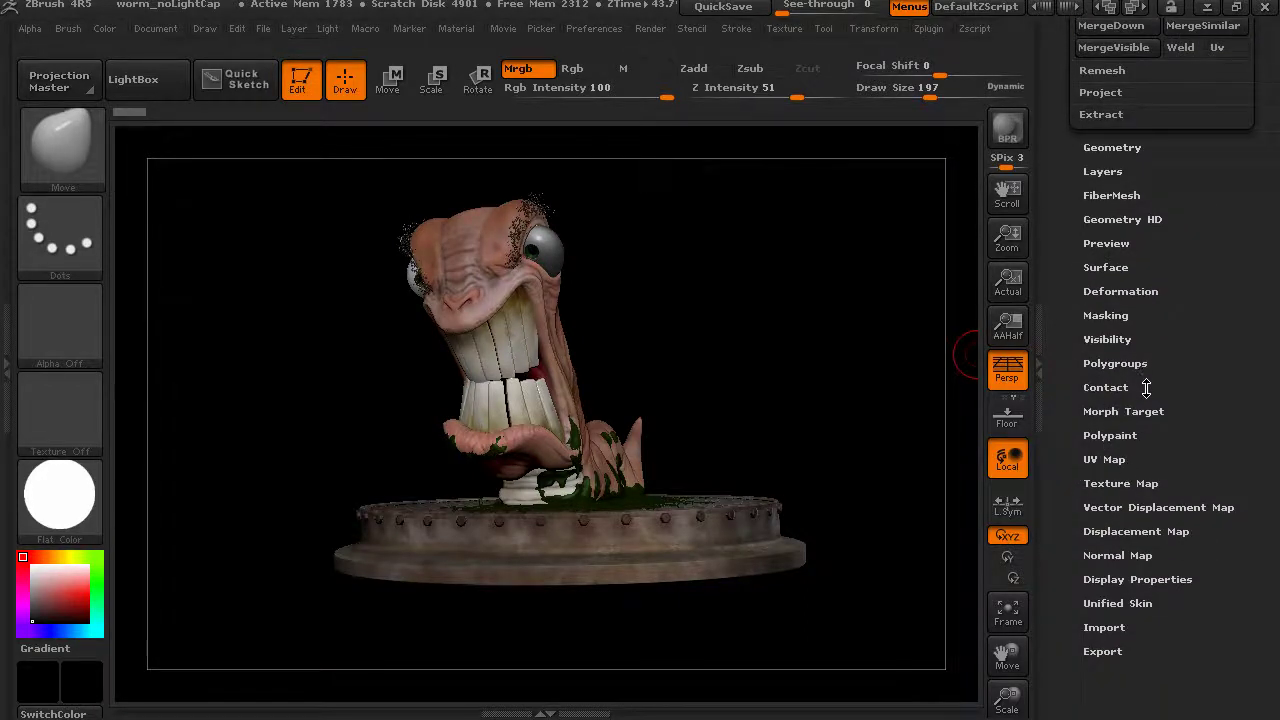
{"action": "scroll", "coordinate": [1085, 340], "scroll_direction": "up", "scroll_amount": 10}
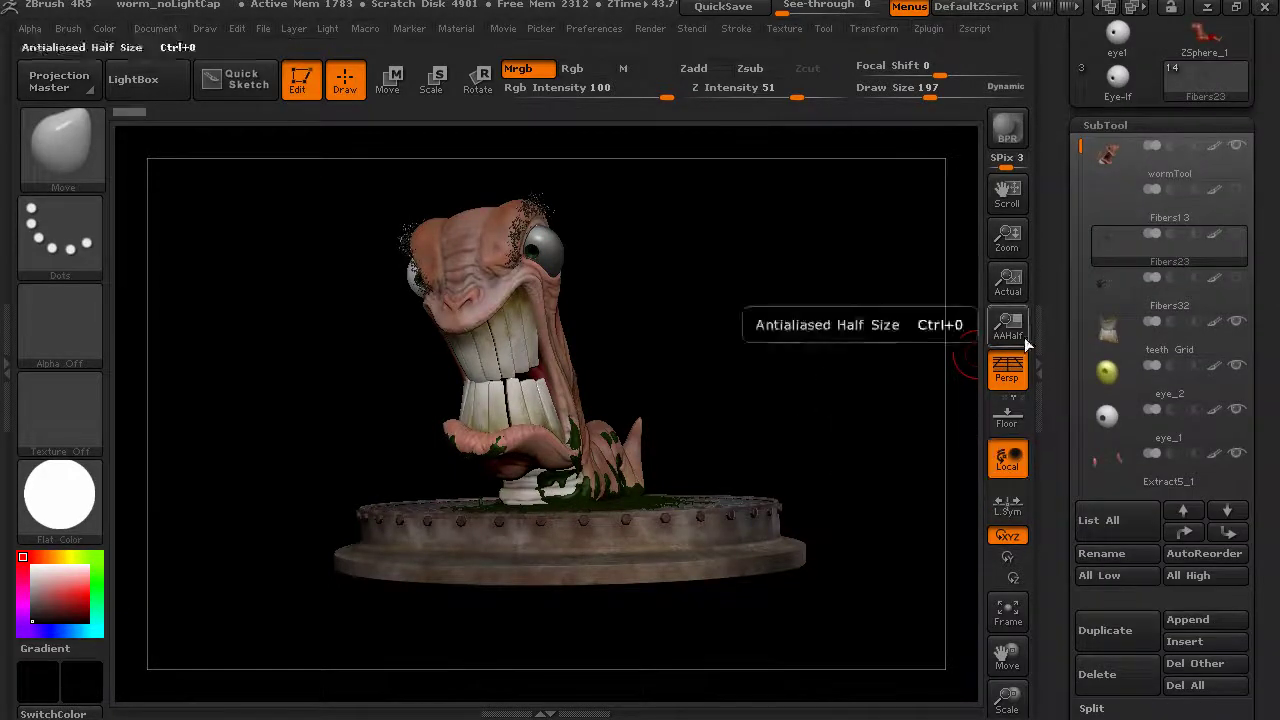
{"action": "left_click", "coordinate": [932, 29]}
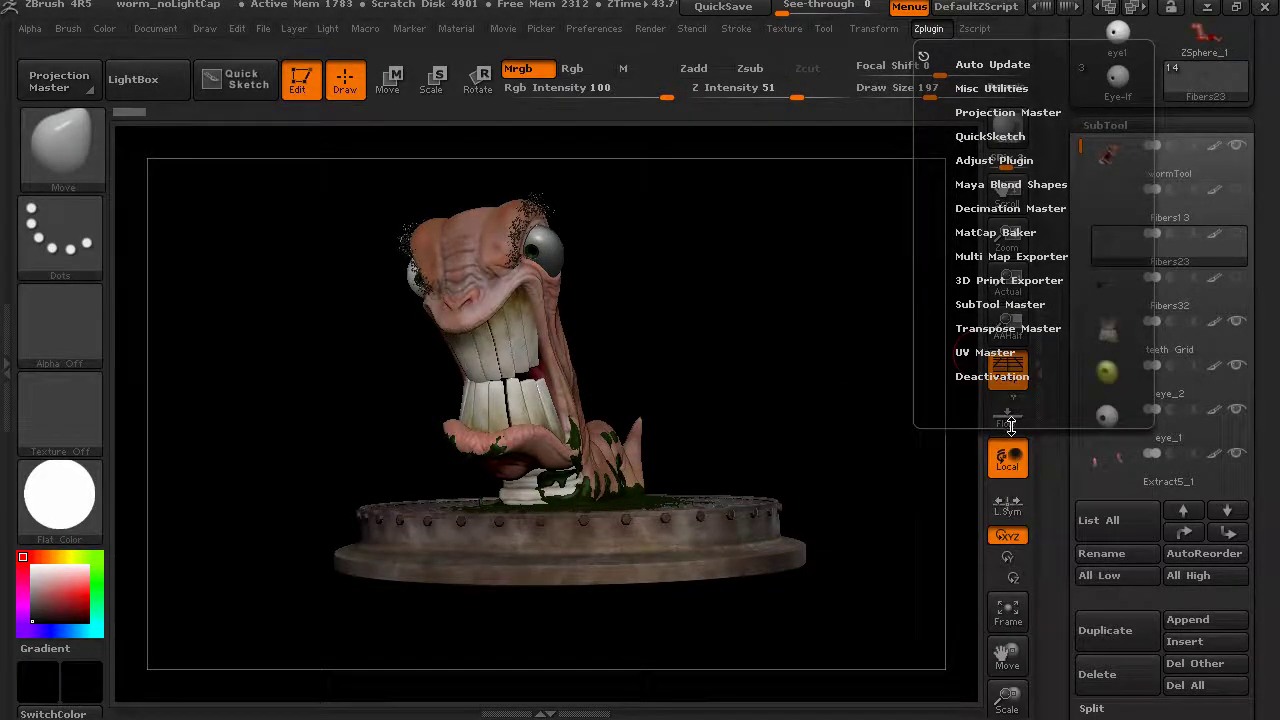
{"action": "left_click_drag", "start_coordinate": [831, 429], "coordinate": [899, 320]}
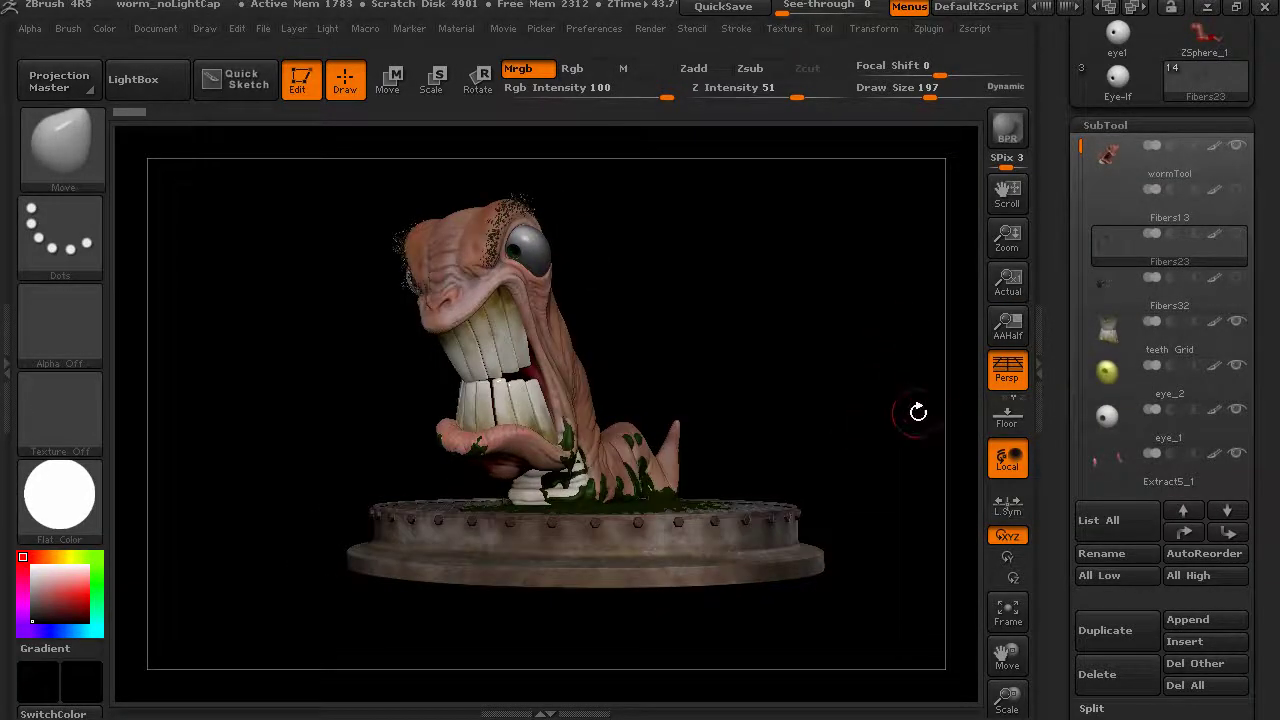
{"action": "left_click_drag", "start_coordinate": [872, 351], "coordinate": [897, 443]}
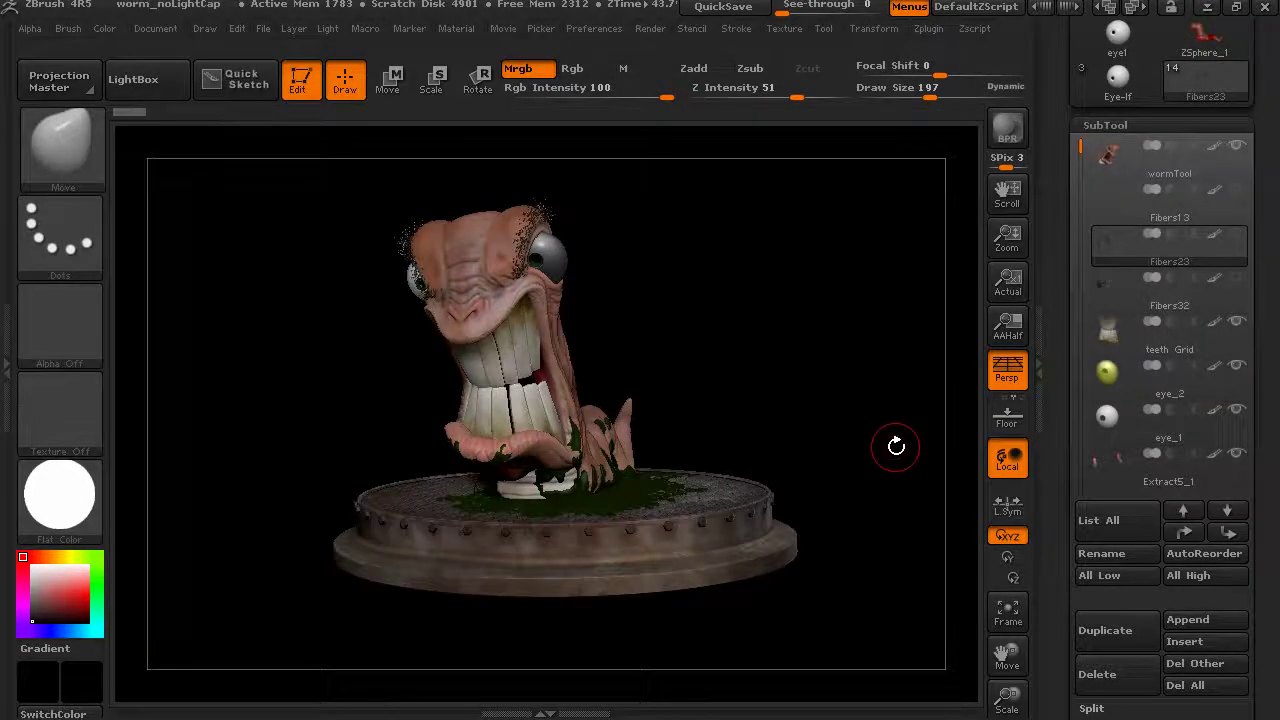